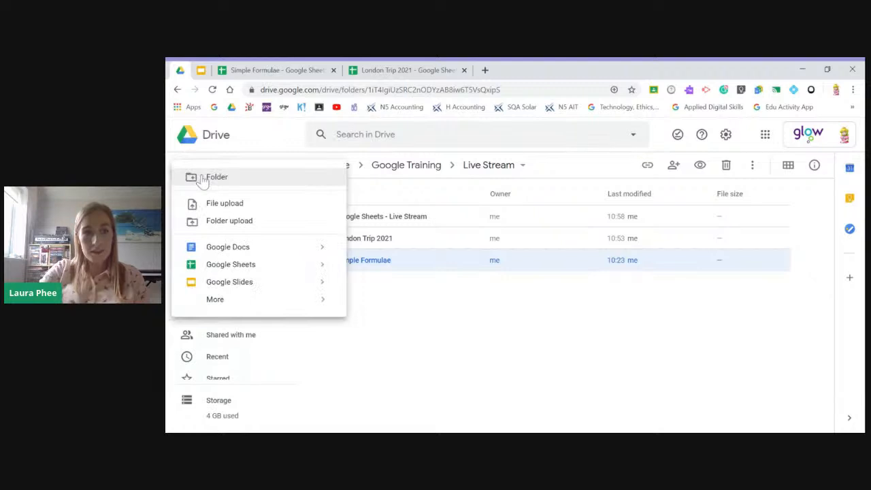
- Create a blank Google Sheets spreadsheet from the Live Stream folder in Drive and close it
mouse_move(323, 271)
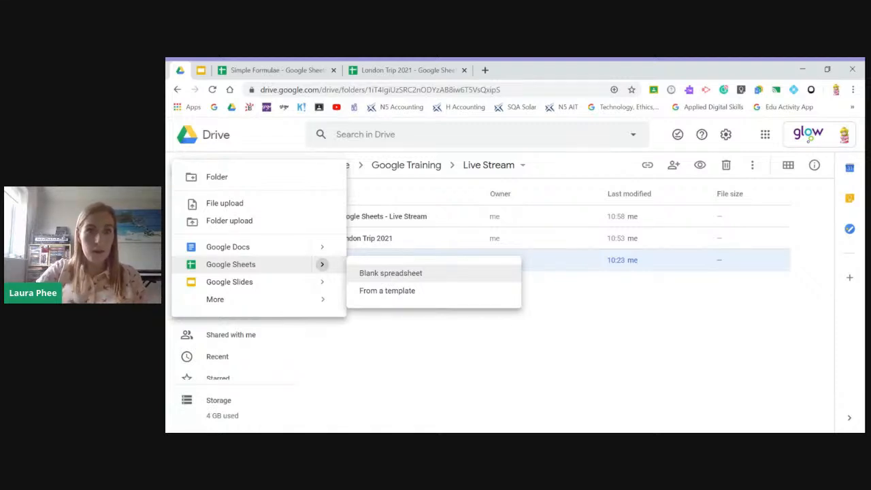
left_click(392, 274)
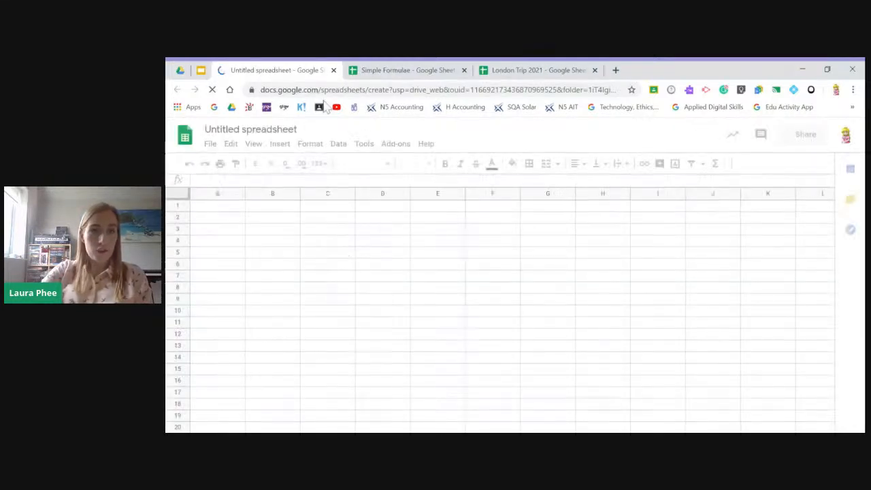
left_click(333, 70)
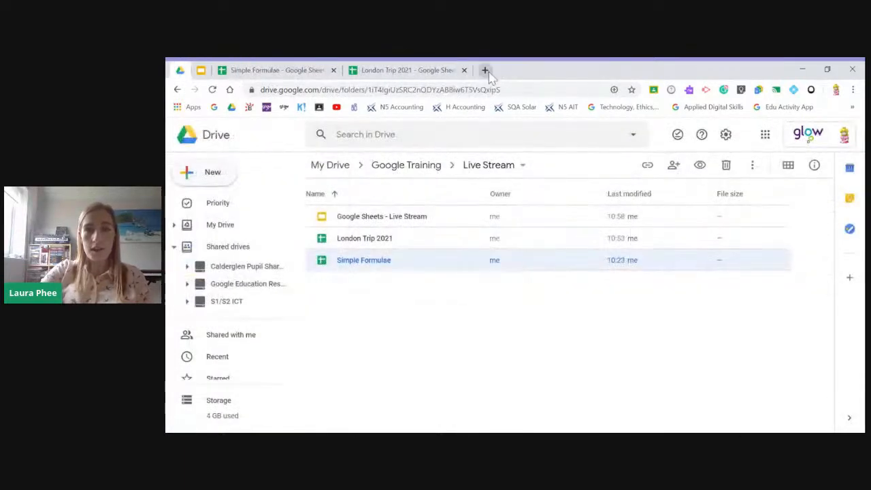
- Create a blank spreadsheet in a new browser tab through sheets.new, close it and return to the presentation
left_click(485, 70)
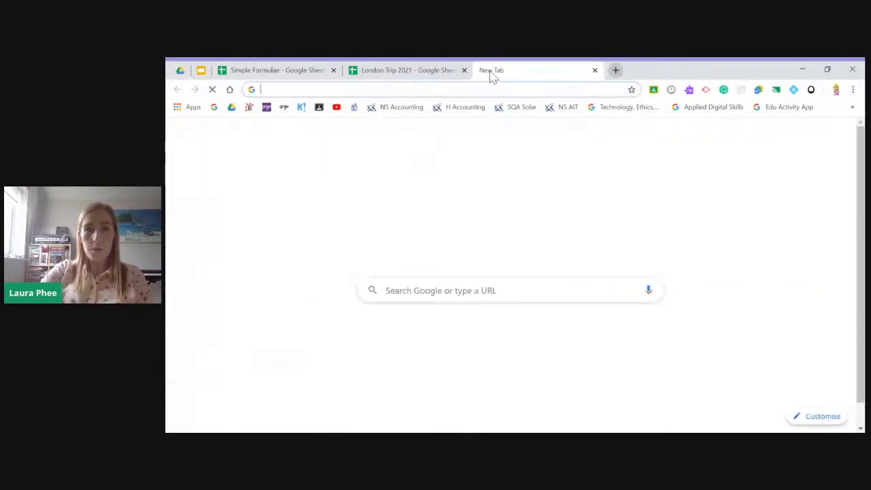
type("sheets")
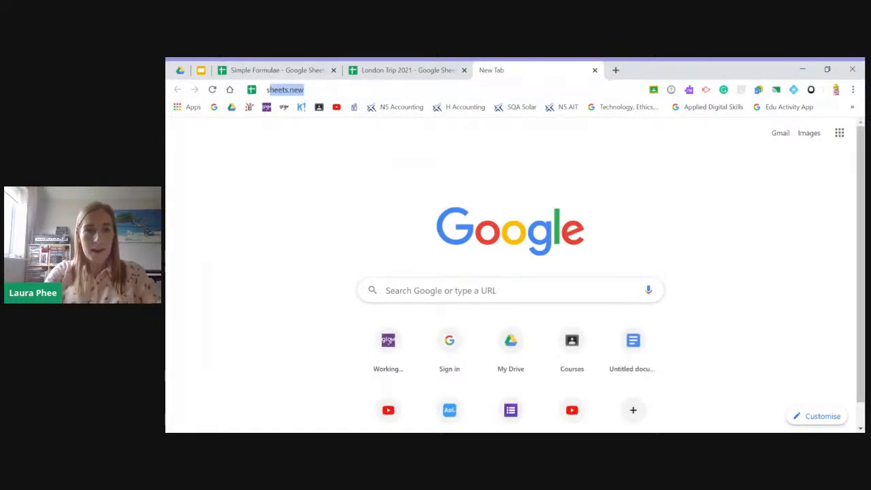
type(".new")
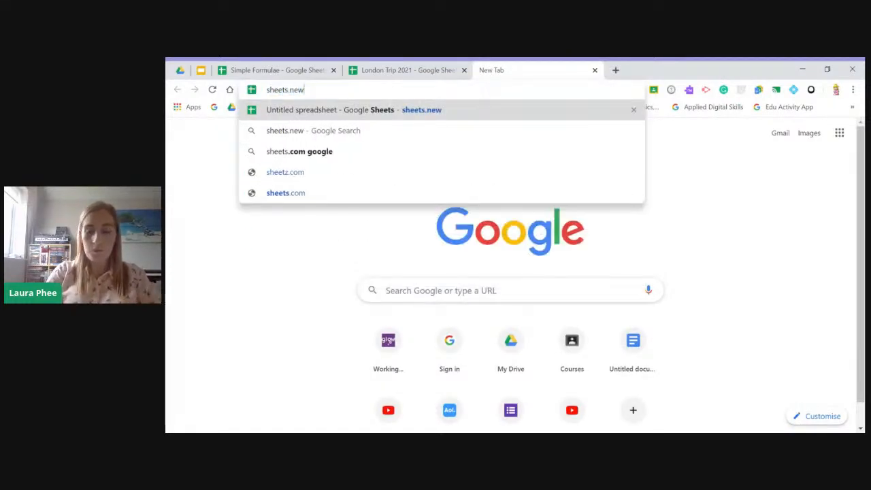
key("Return")
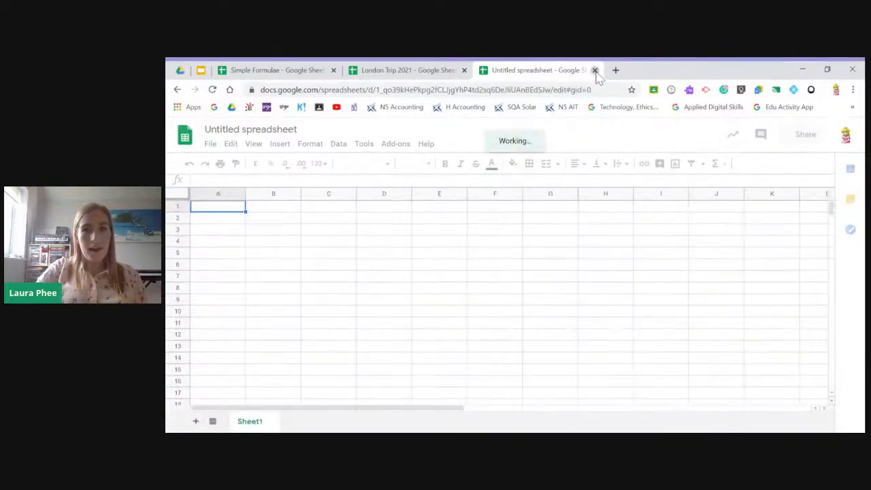
left_click(200, 71)
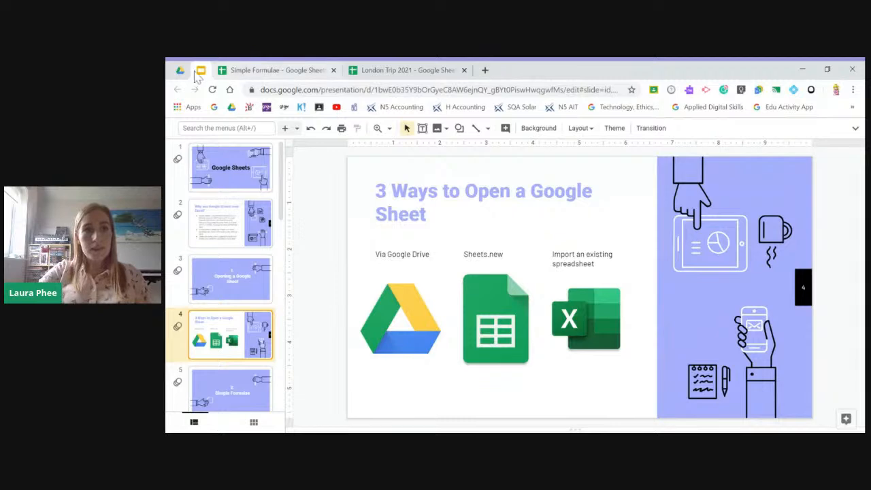
- Upload Filtering Salary.xlsx to the Live Stream folder in Drive and dismiss the upload notice
left_click(179, 70)
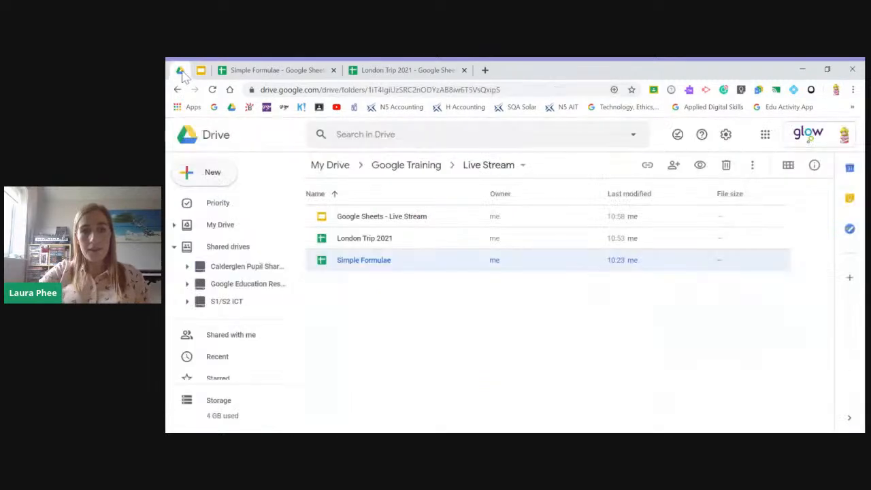
right_click(345, 302)
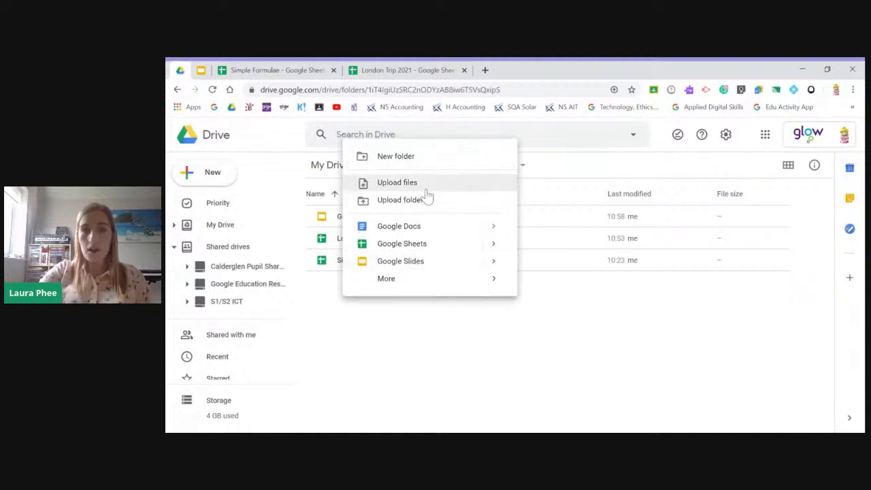
left_click(413, 190)
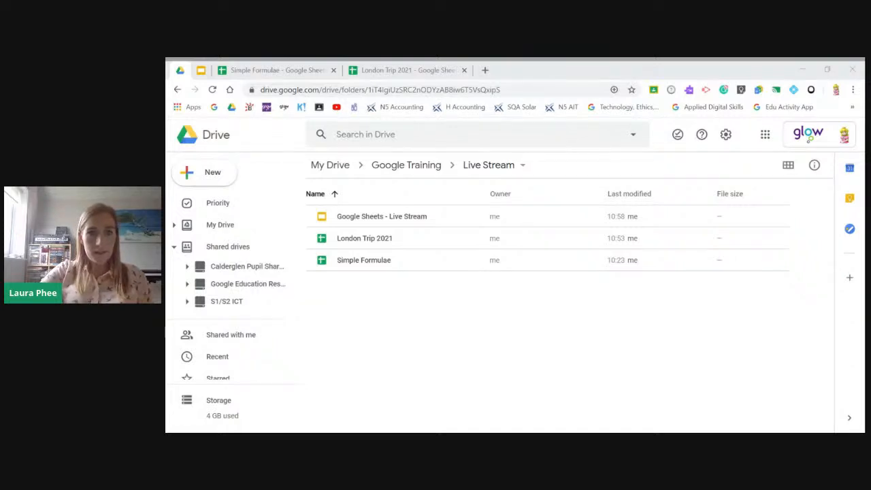
left_click(431, 319)
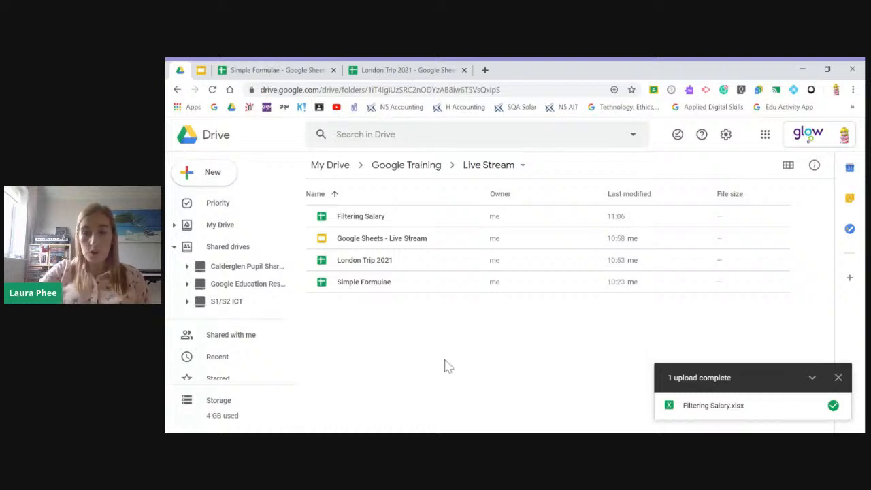
left_click(838, 378)
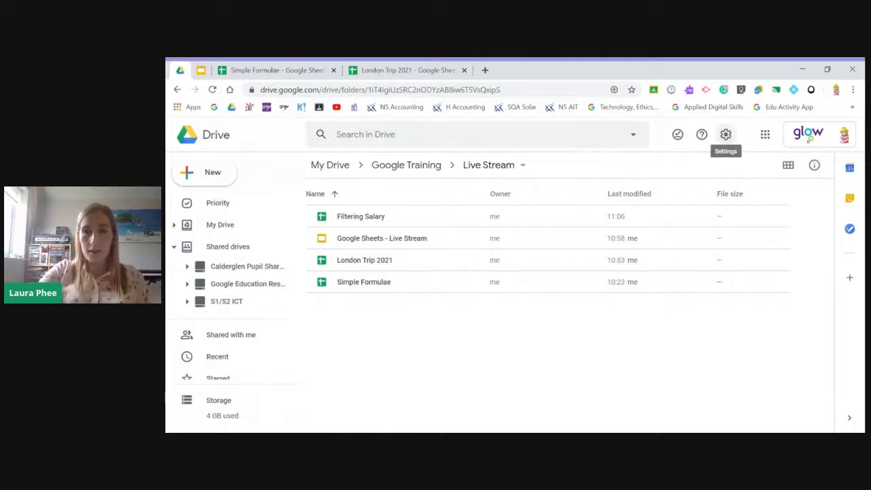
- Check the general Drive settings for the option that converts uploaded files to Google Docs editor format
left_click(725, 134)
left_click(594, 167)
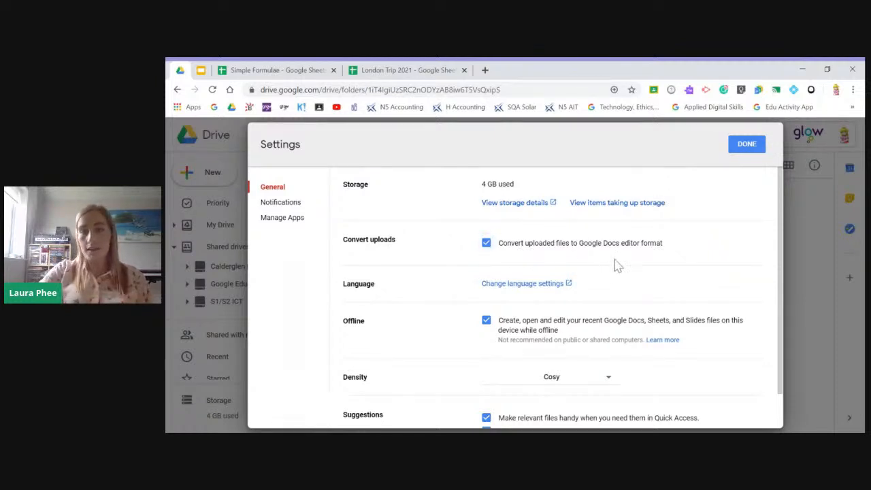
left_click(746, 148)
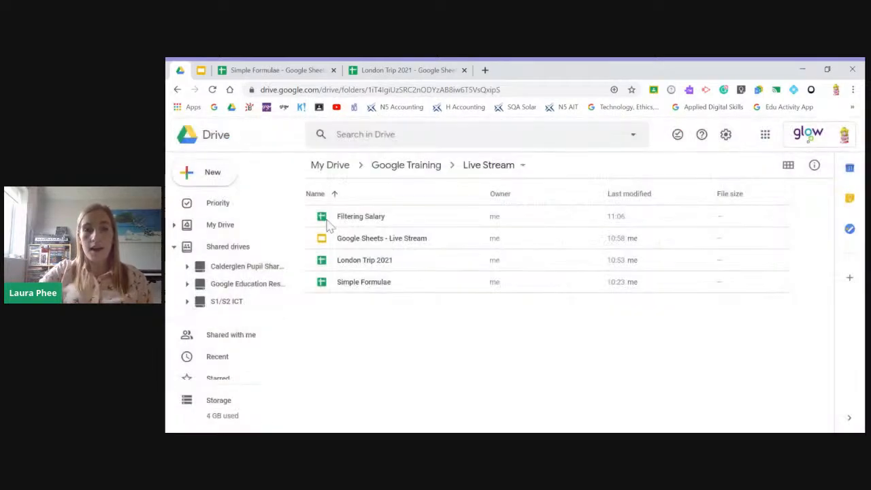
- Open the Filtering Salary spreadsheet, look through its staff rows and close it
left_click(354, 224)
double_click(354, 224)
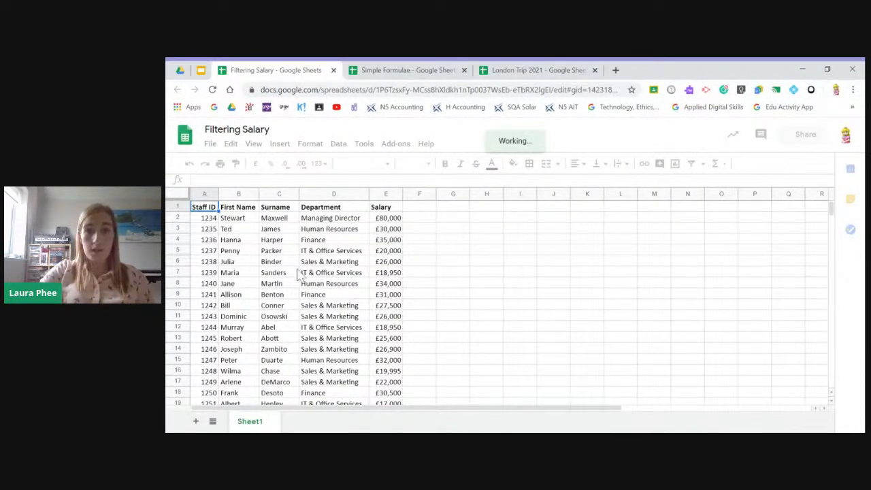
scroll(327, 306, "down", 2)
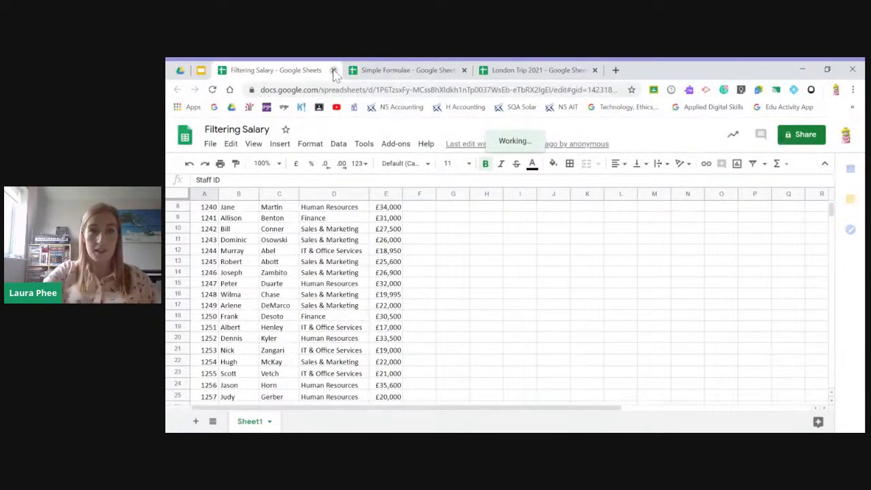
left_click(334, 71)
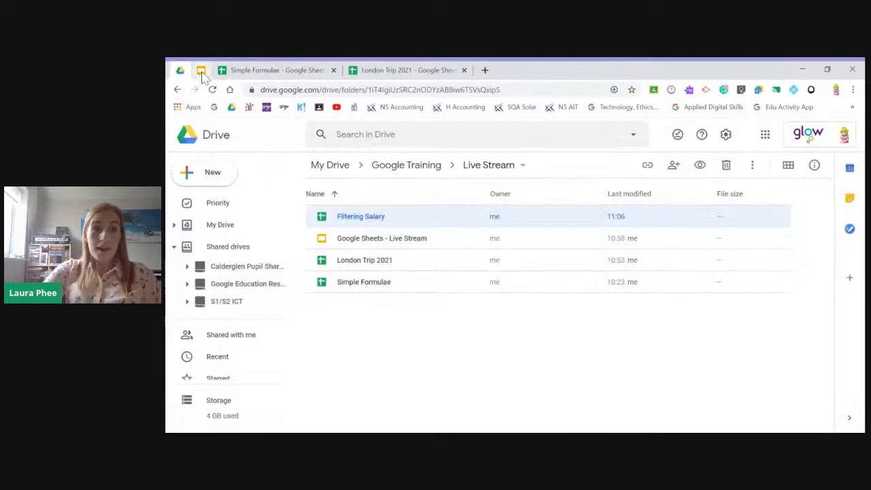
- Preview the Simple Formulae slides 5 and 6 in the presentation, finishing on the section title slide
left_click(200, 71)
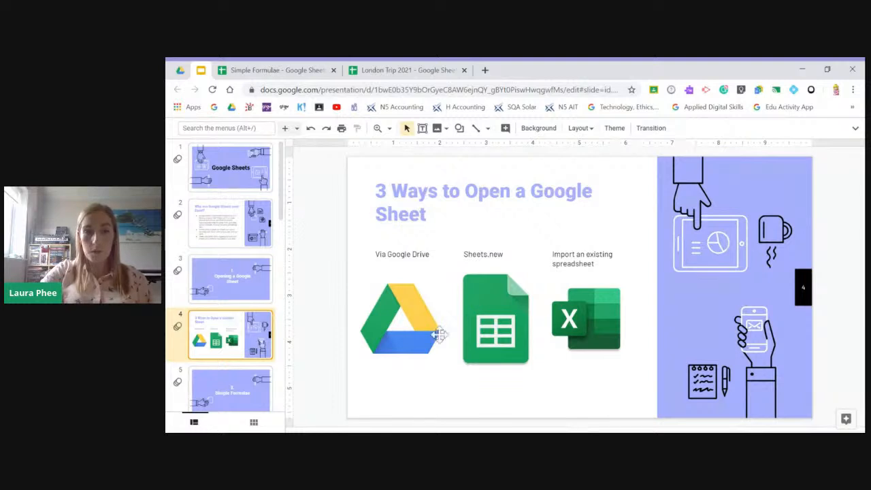
left_click(262, 378)
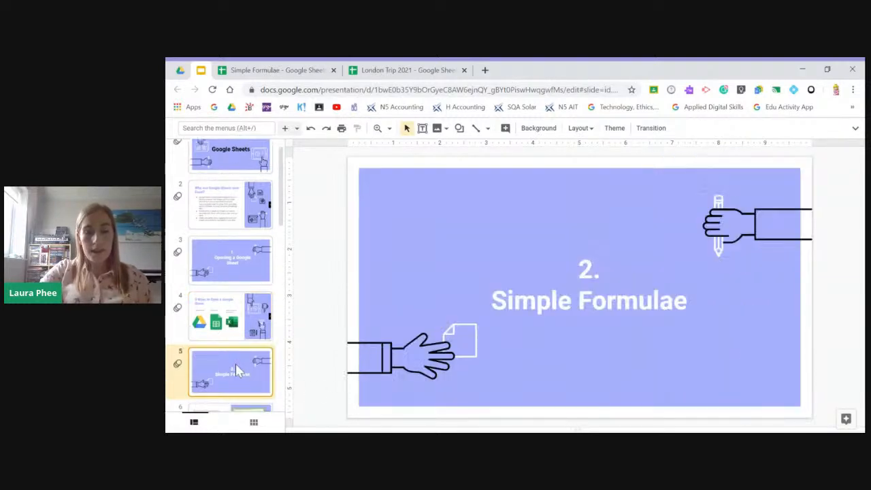
key("Down")
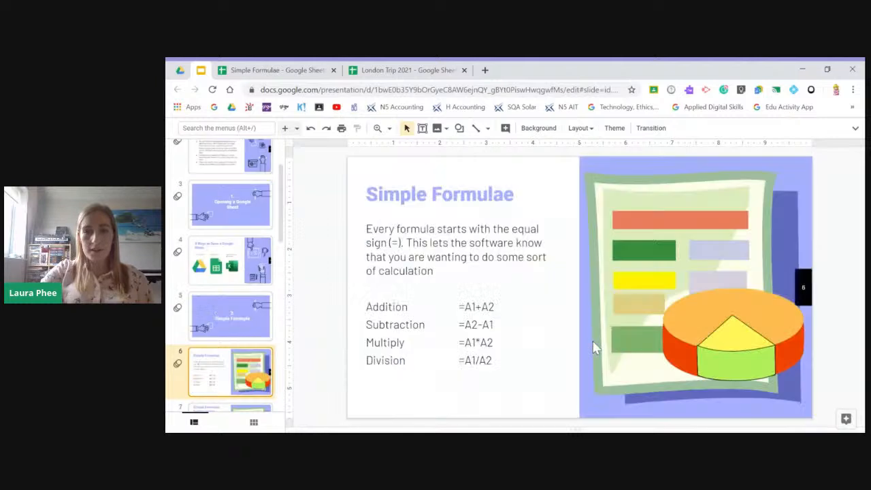
left_click(262, 334)
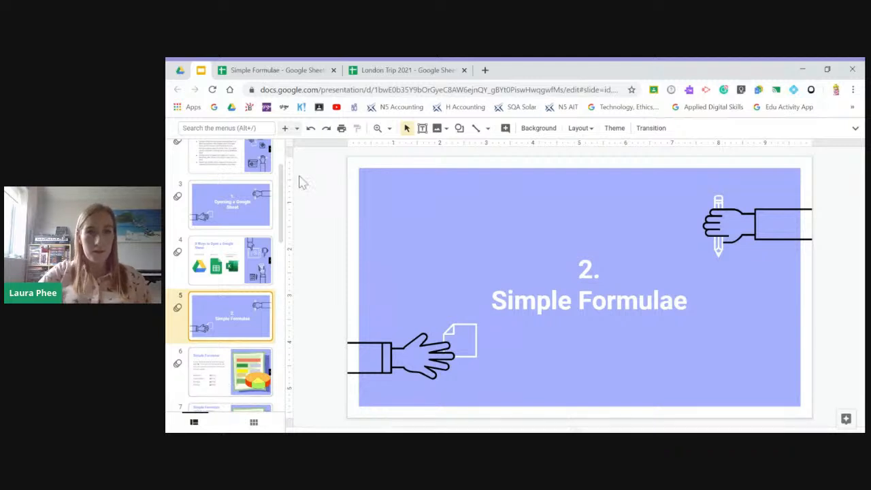
- Select the first employee's Gross Pay cell D5 in the Simple Formulae spreadsheet and bring up slide 6 of the presentation
left_click(260, 73)
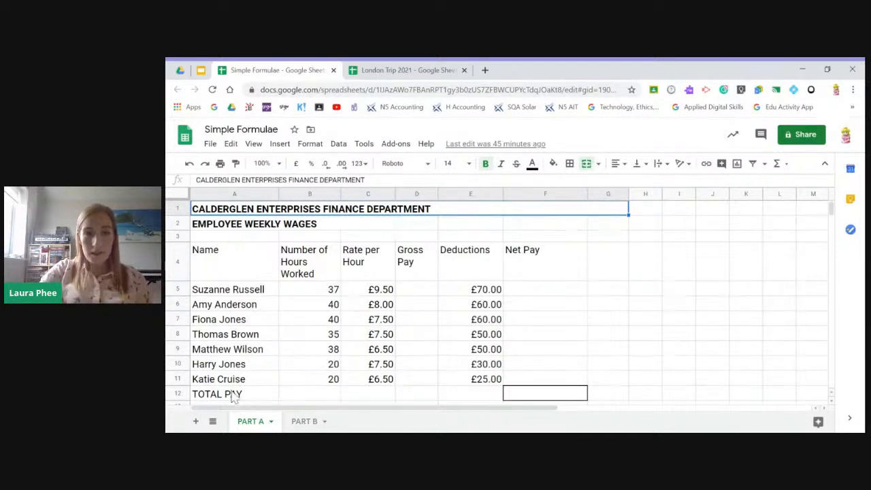
left_click(417, 293)
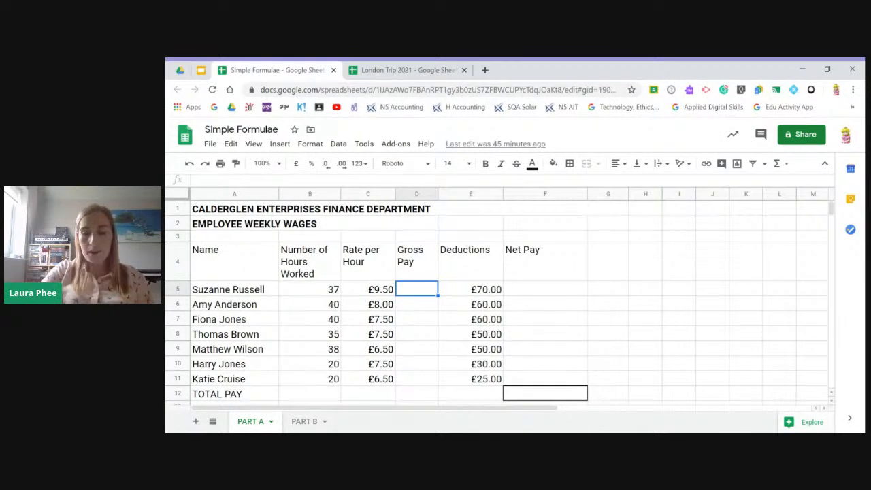
left_click(202, 70)
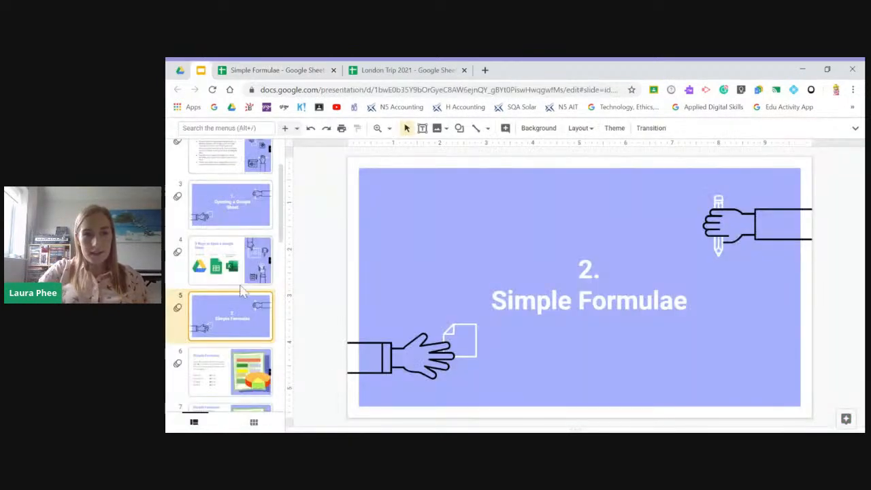
left_click(224, 378)
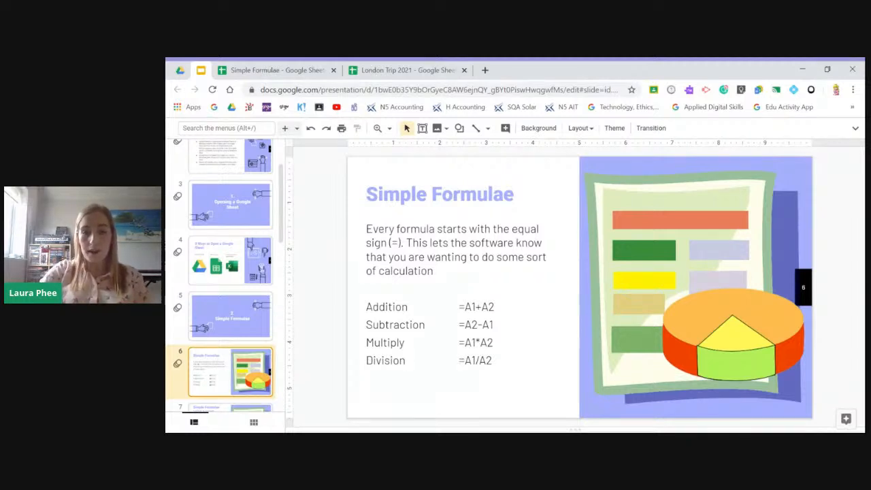
- Calculate the first employee's gross pay in D5 of the Simple Formulae spreadsheet with the formula =B5*C5
left_click(282, 74)
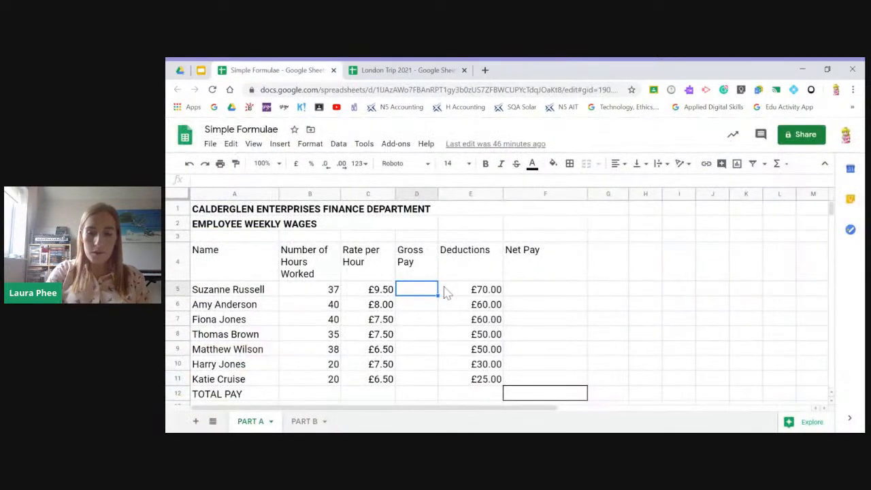
type("=")
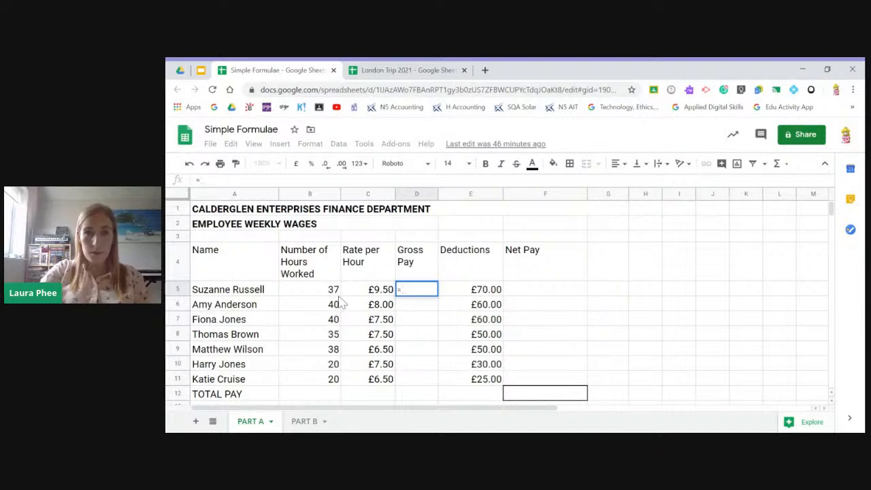
left_click(308, 292)
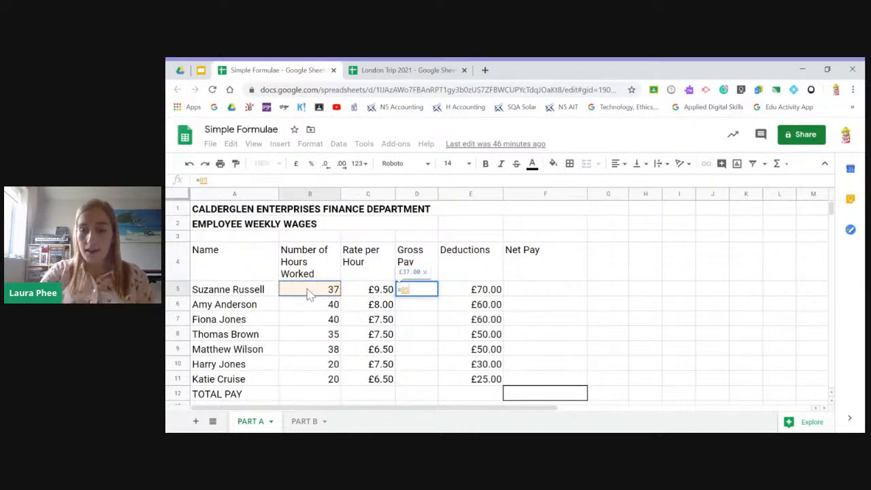
type("*")
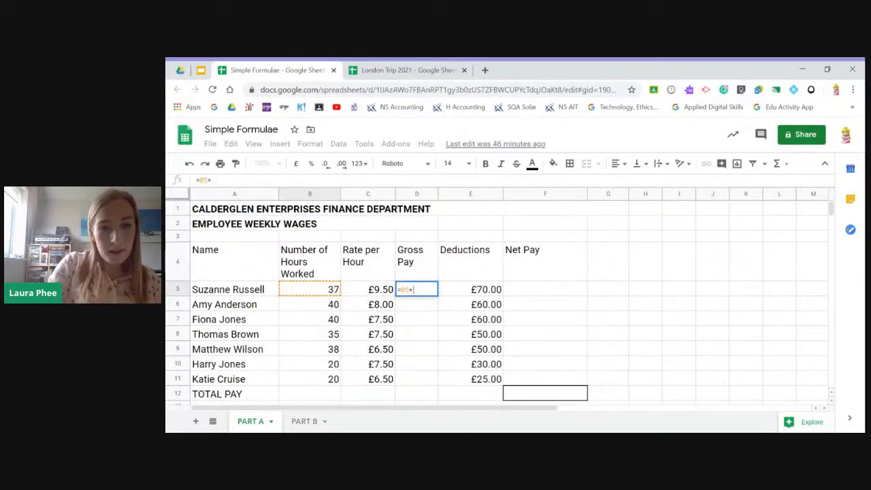
left_click(367, 291)
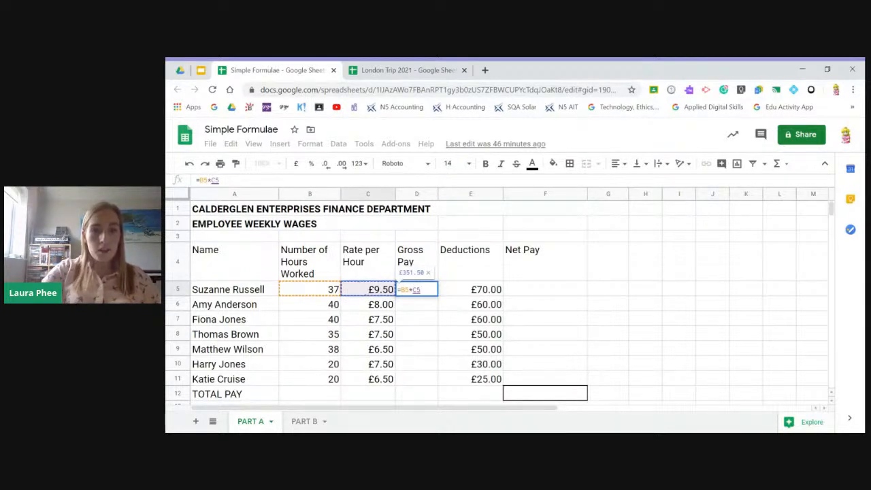
key("Return")
left_click(417, 292)
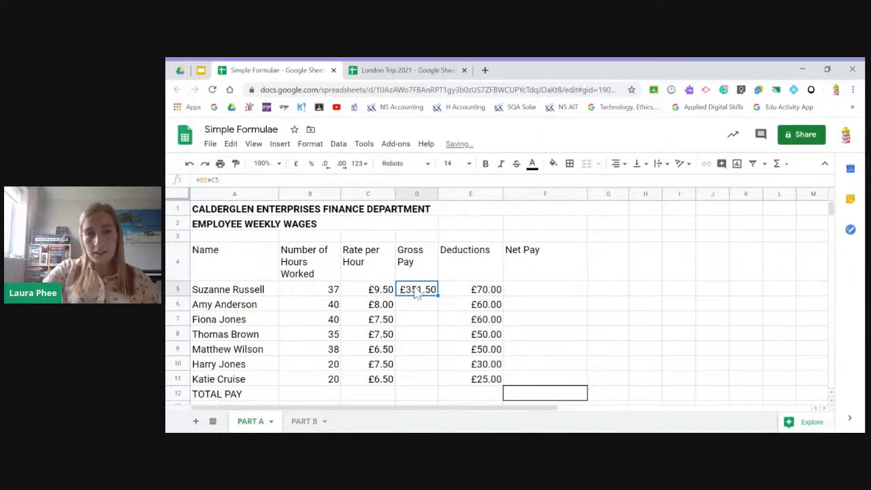
- Set the first employee's number of hours worked in B5 to 39
left_click(318, 292)
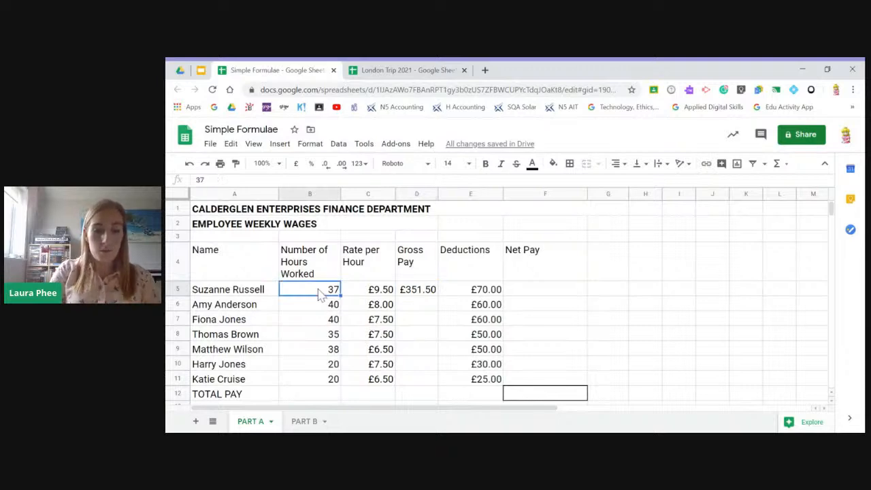
type("39")
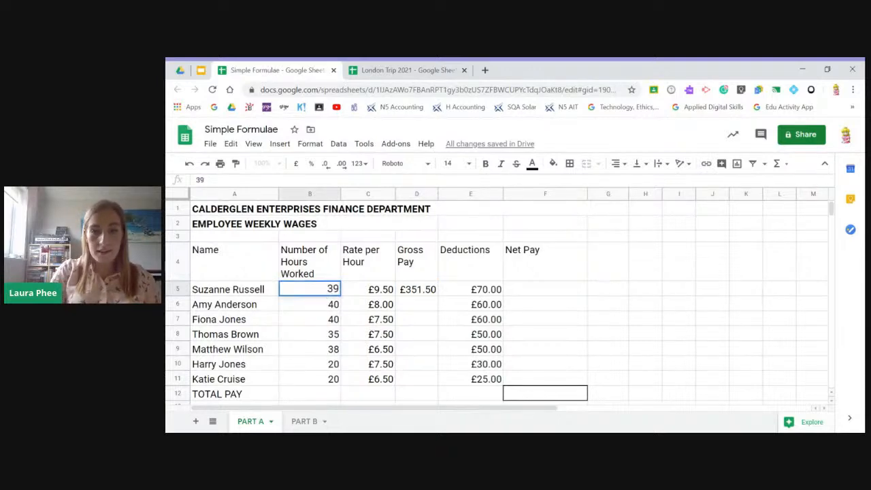
key("Return")
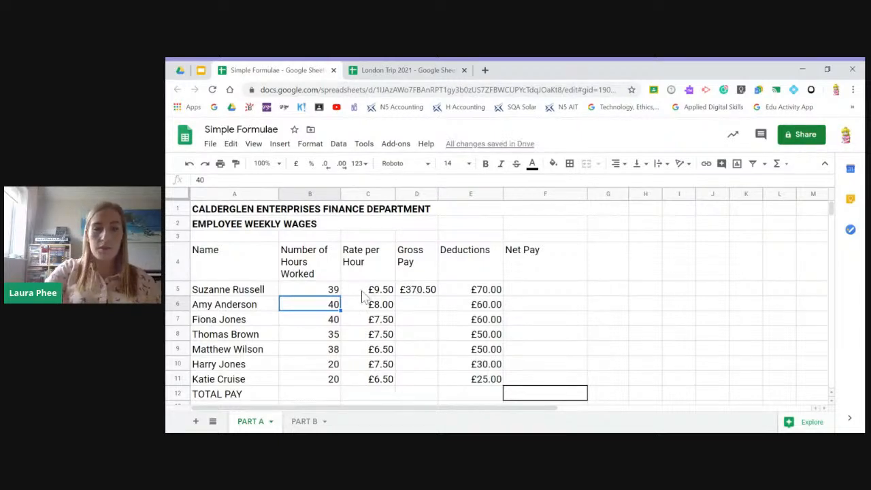
- Copy the first employee's gross pay formula from D5 down through D11 for the remaining employees
left_click(416, 292)
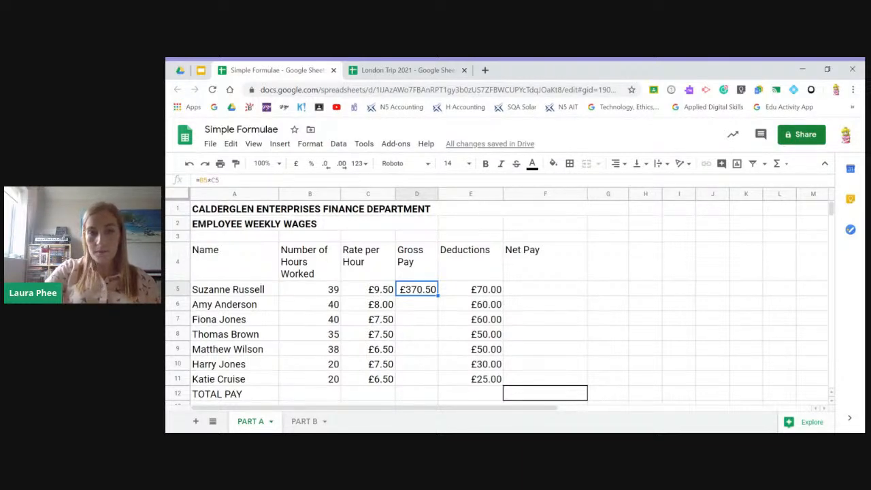
left_click(409, 307)
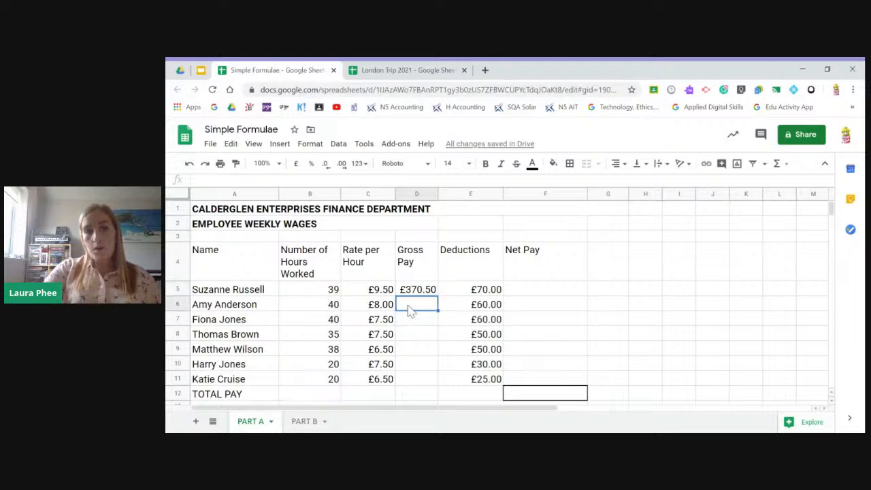
left_click(418, 293)
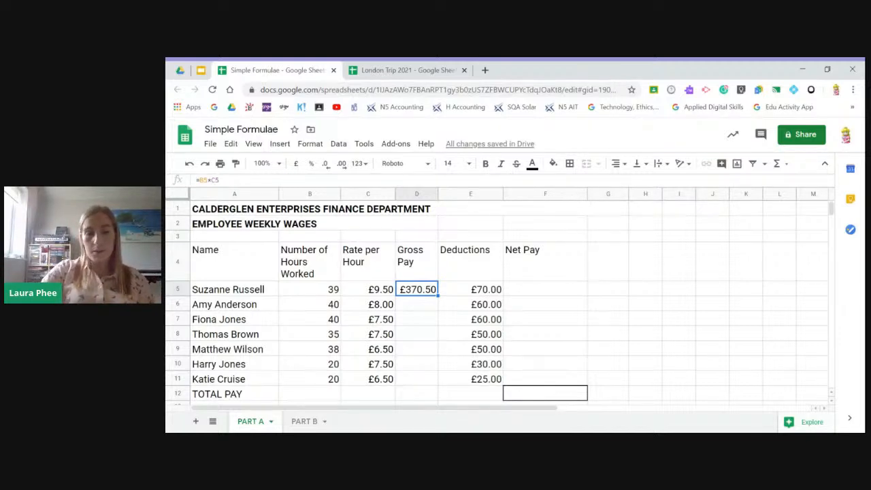
scroll(420, 314, "down", 1)
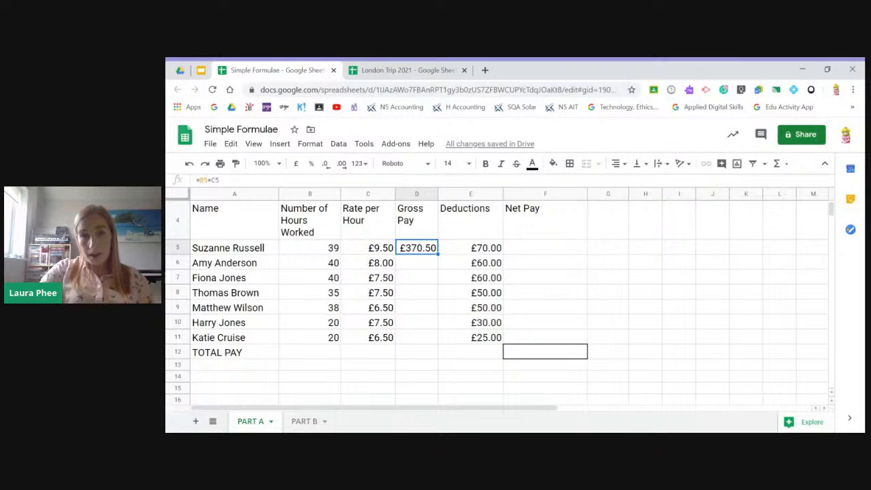
left_click_drag(437, 254, 437, 344)
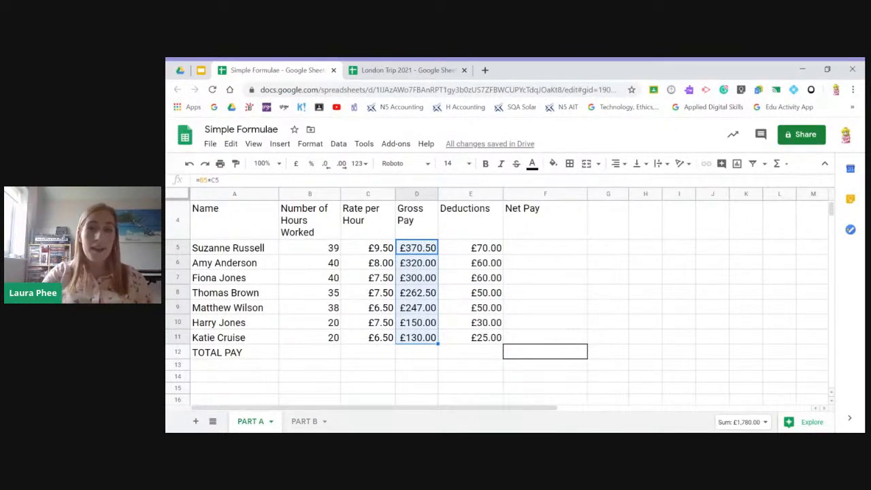
- Calculate the first employee's net pay in F5 with the formula =D5-E5
left_click(524, 254)
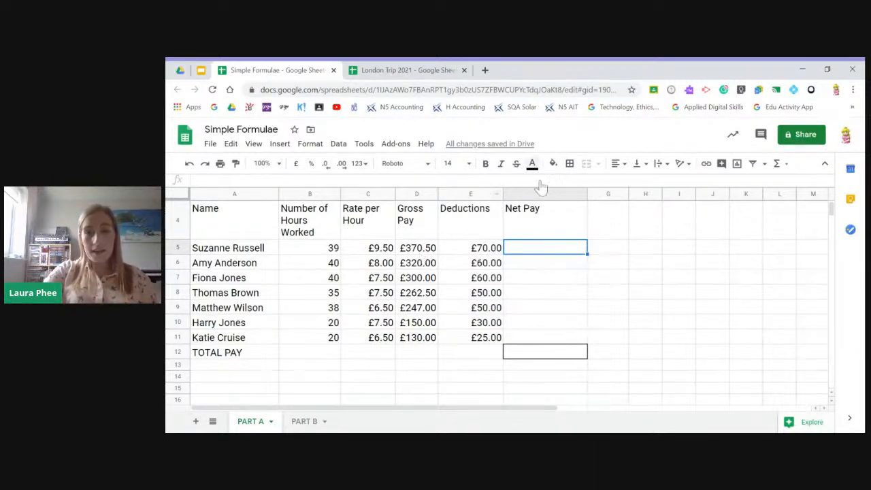
type("=")
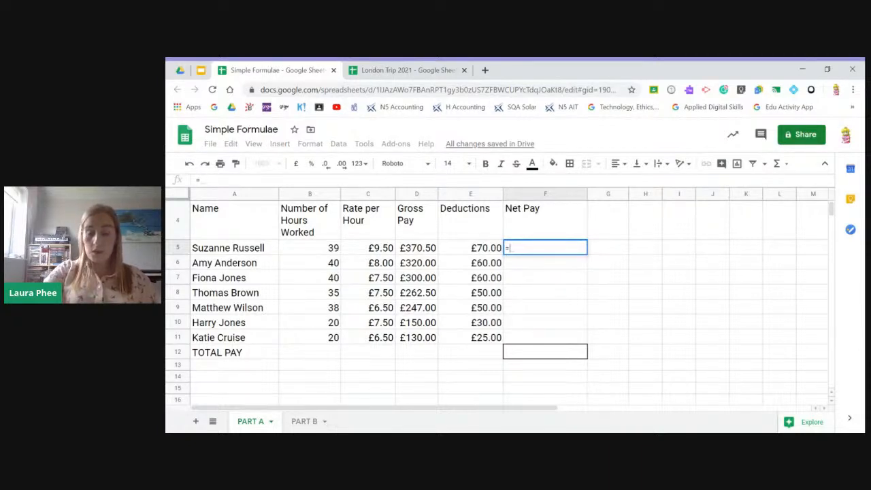
left_click(421, 252)
type("-")
left_click(478, 253)
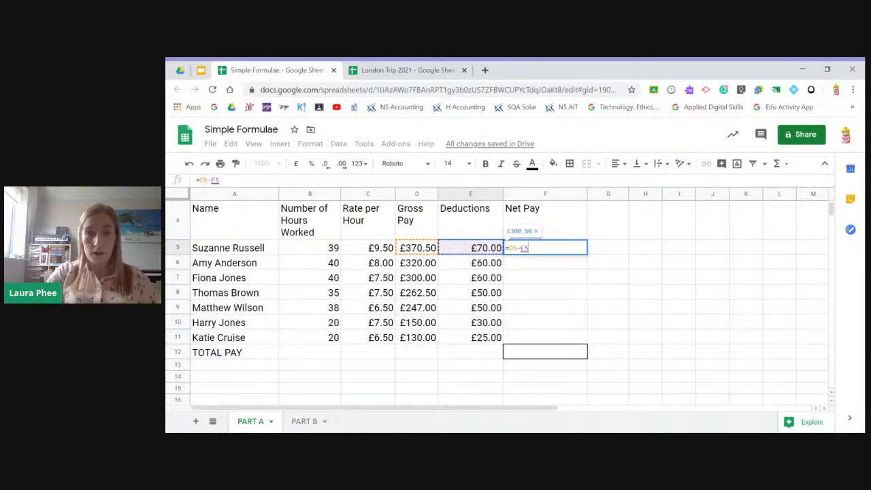
key("Return")
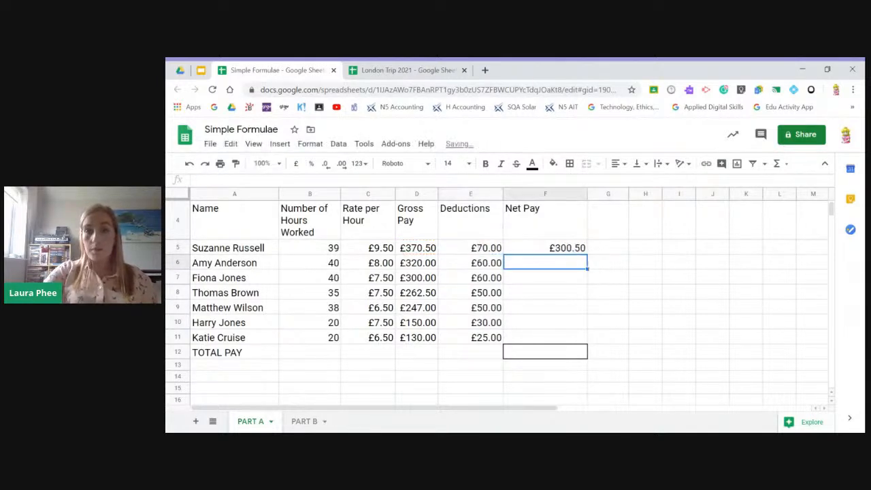
- Set the first employee's deductions in E5 to 50
left_click(486, 250)
type("50")
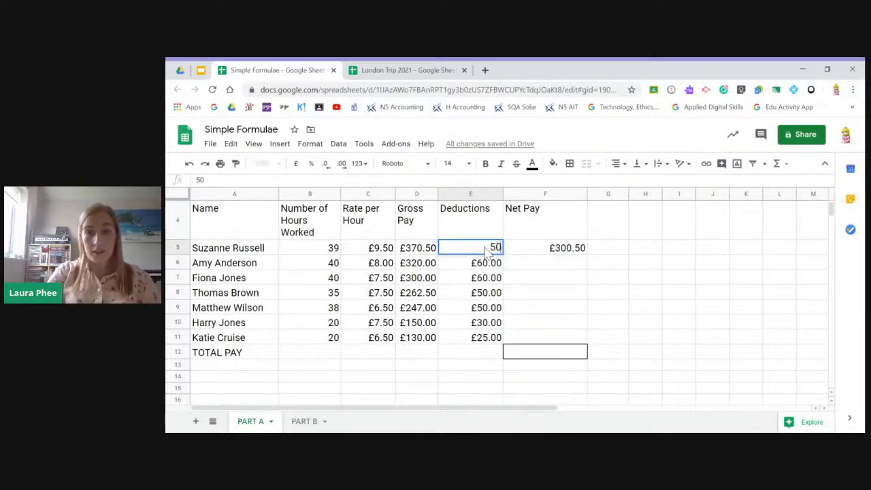
key("Return")
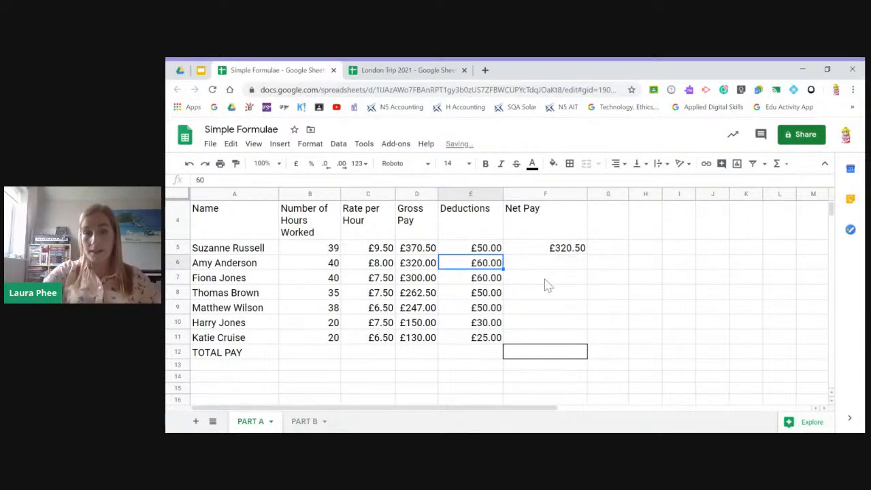
- Copy the net pay formula from F5 down through F11 and switch to the Simple Formulae slide in the Google Slides presentation
left_click(565, 253)
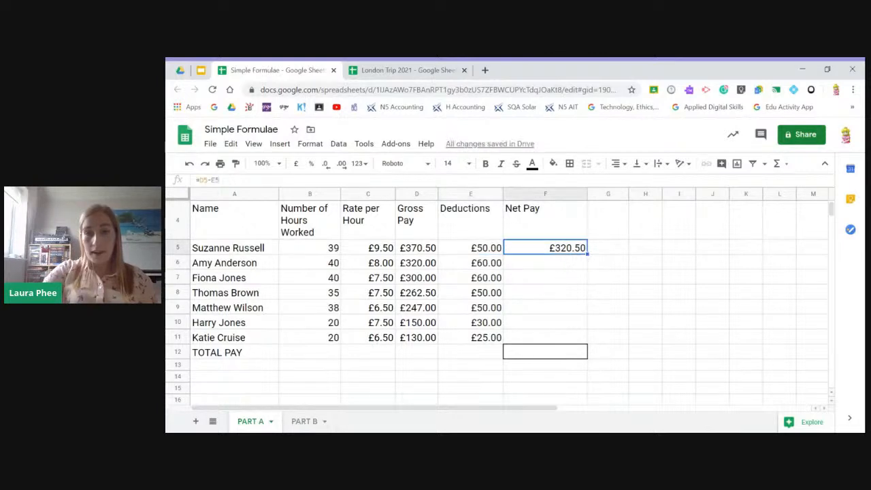
left_click_drag(588, 253, 588, 257)
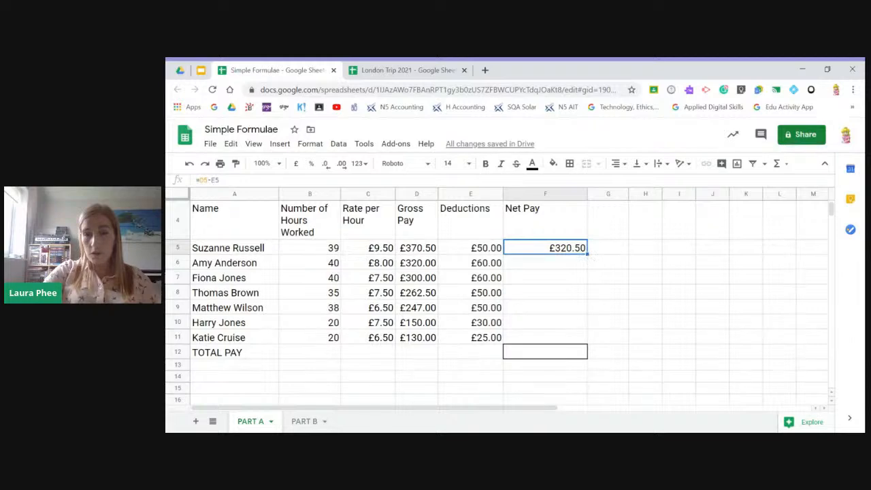
left_click_drag(587, 254, 611, 347)
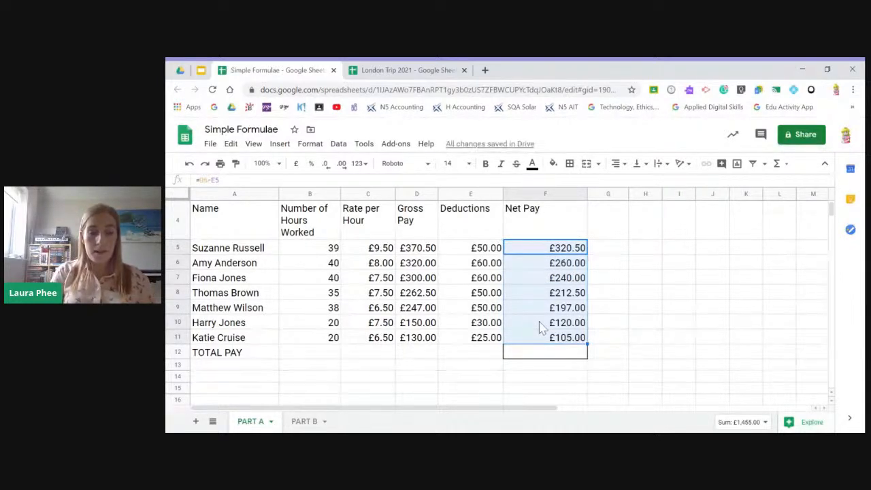
left_click(201, 70)
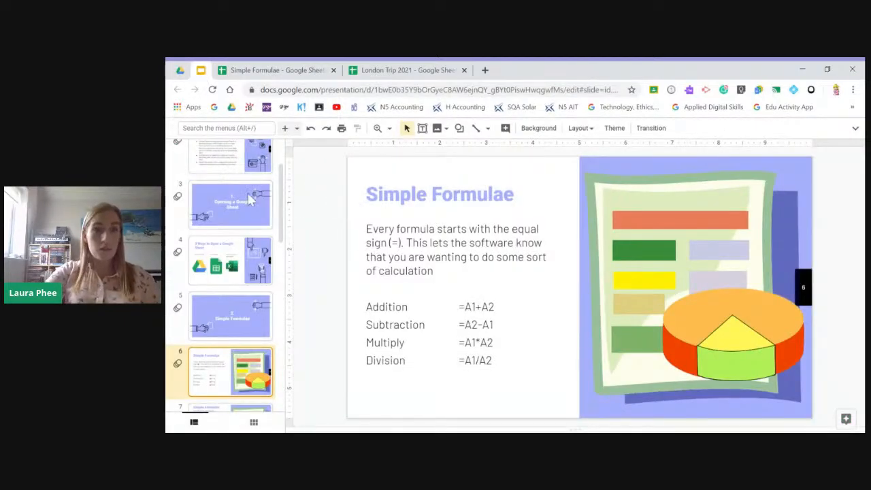
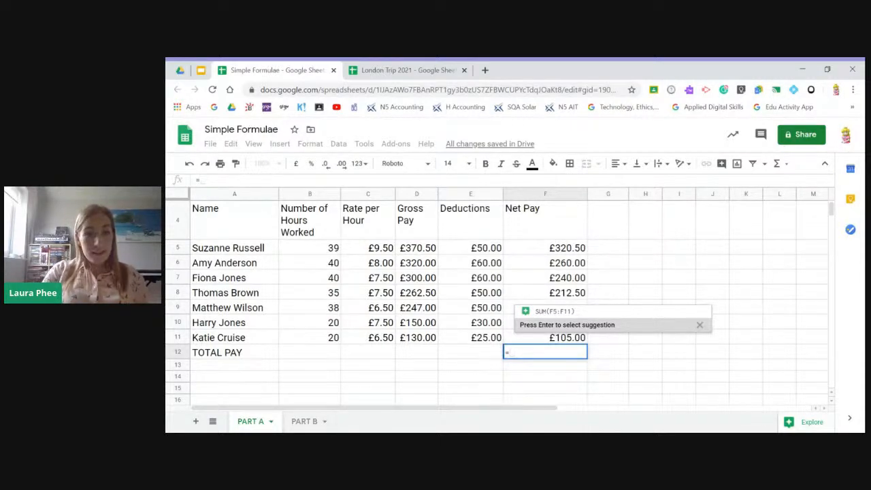
- Total the net pay in F12 by accepting the suggested formula =SUM(F5:F11)
key("Return")
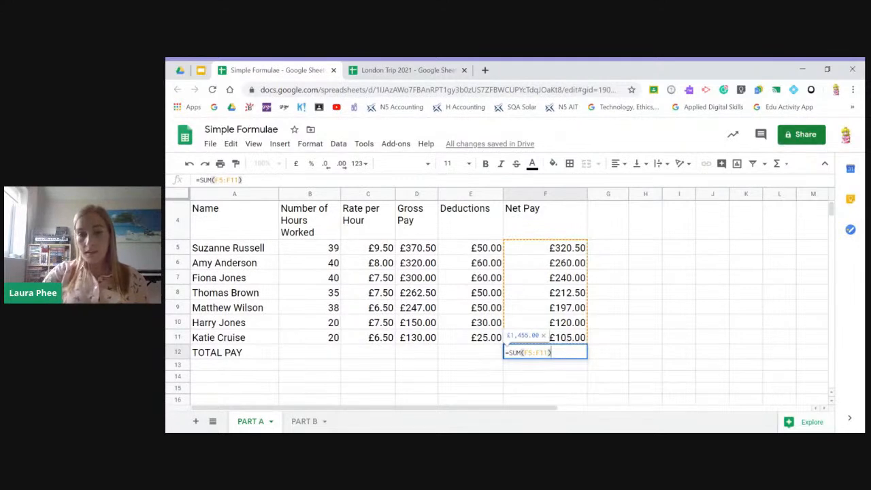
key("Return")
- Re-enter the TOTAL PAY formula in F12 manually, using the SUM function over the net pay range F5:F11
left_click(569, 356)
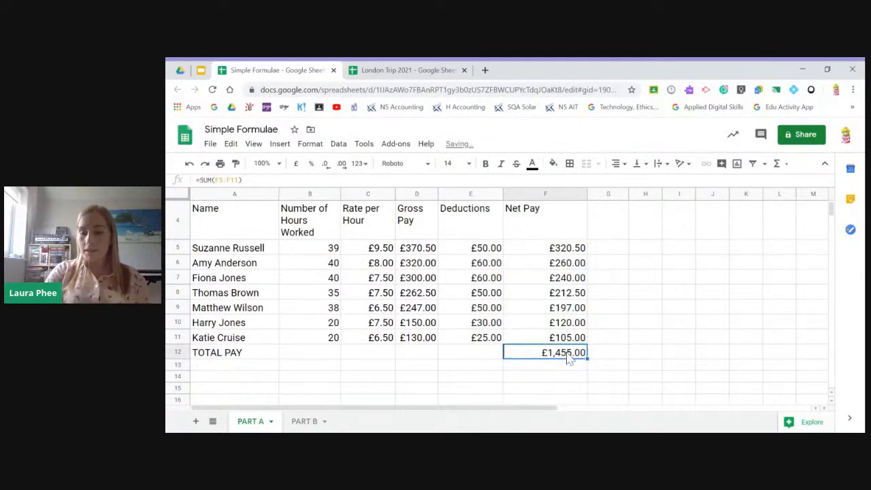
type("=SUM")
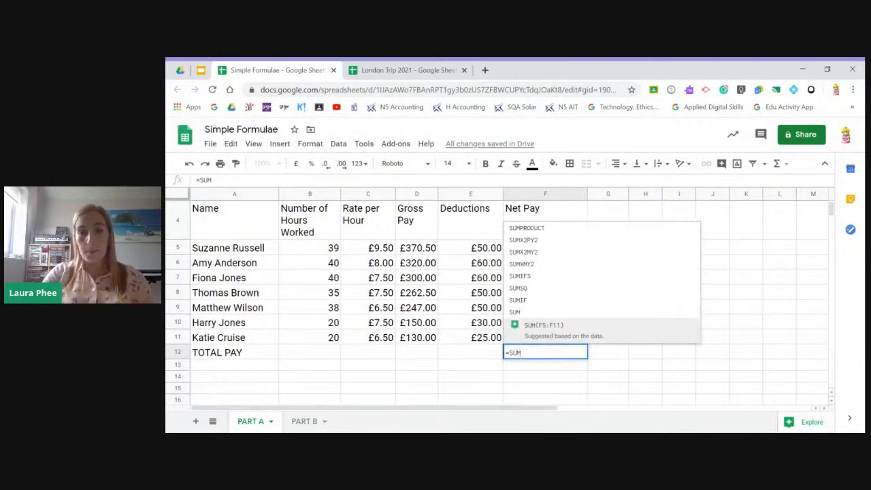
left_click(529, 320)
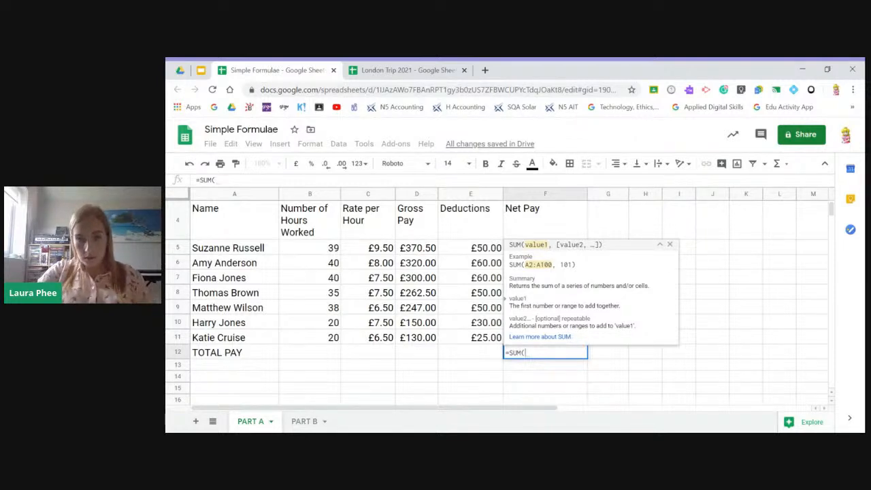
left_click(659, 244)
left_click_drag(565, 249, 564, 345)
key("Return")
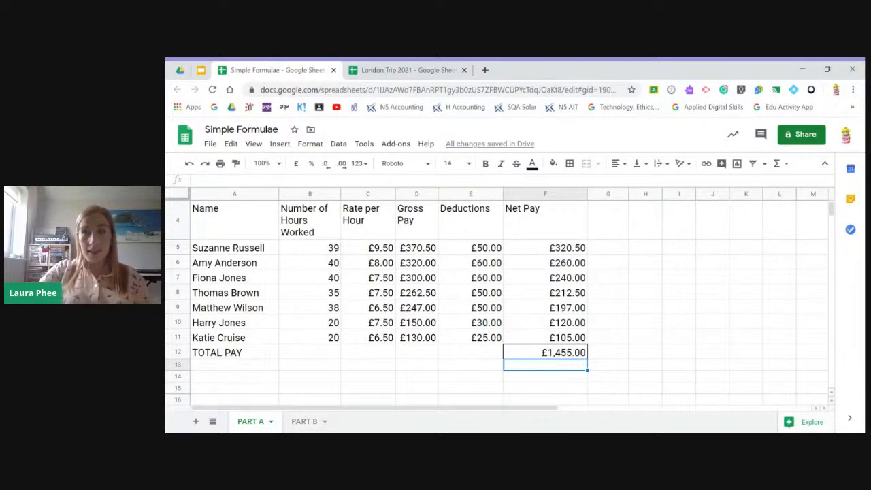
- On the PART B sheet, calculate the Jelly Beans monthly average in E4 with the formula =AVERAGE(B4:D4)
left_click(304, 424)
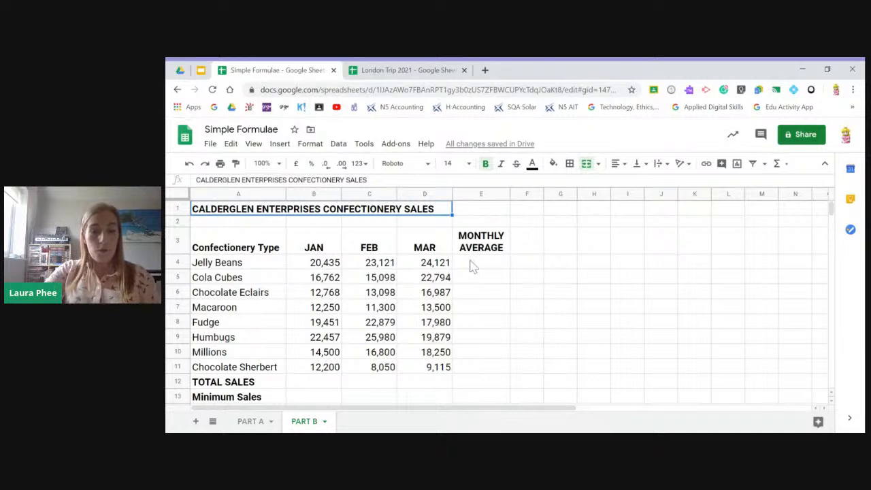
left_click(495, 266)
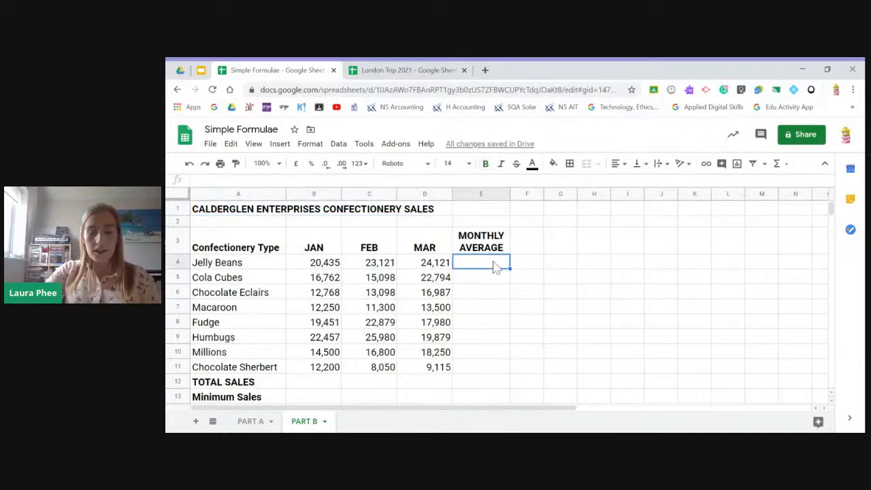
type("=")
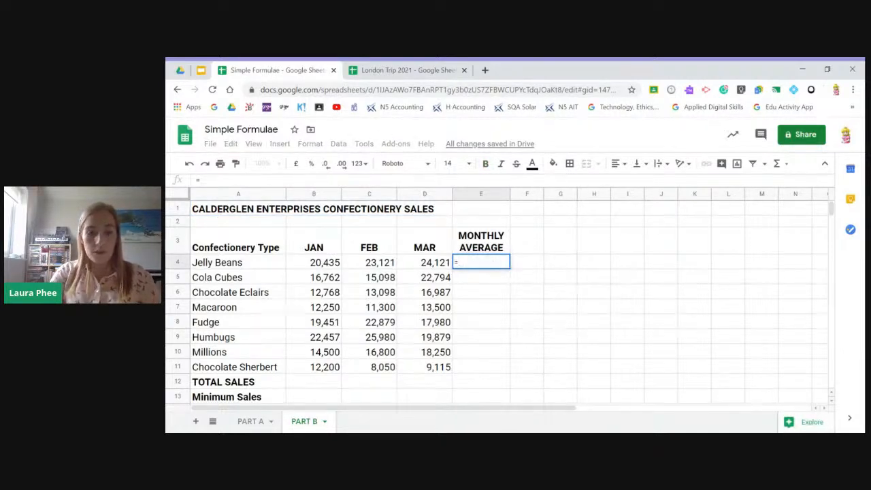
type("AVERAGE")
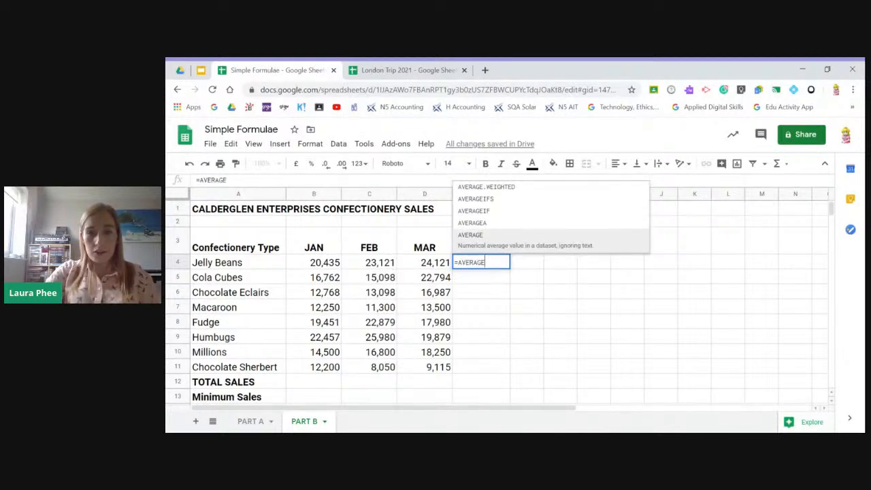
type("(")
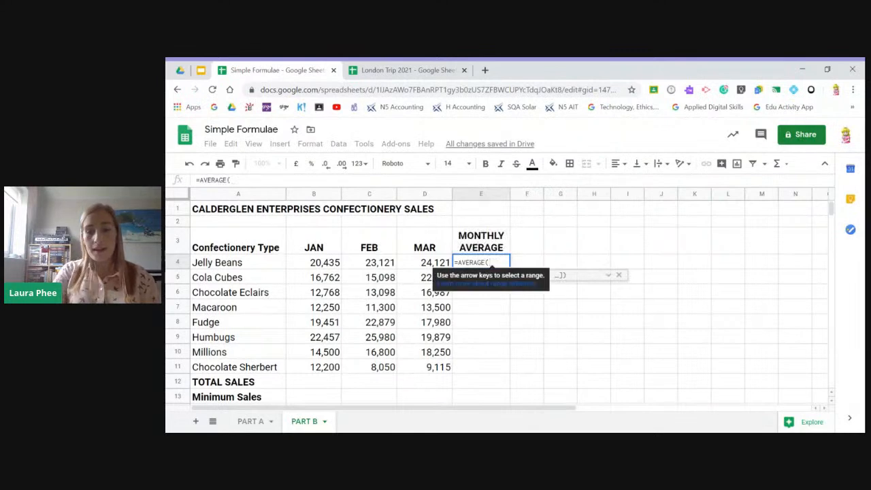
key("BackSpace")
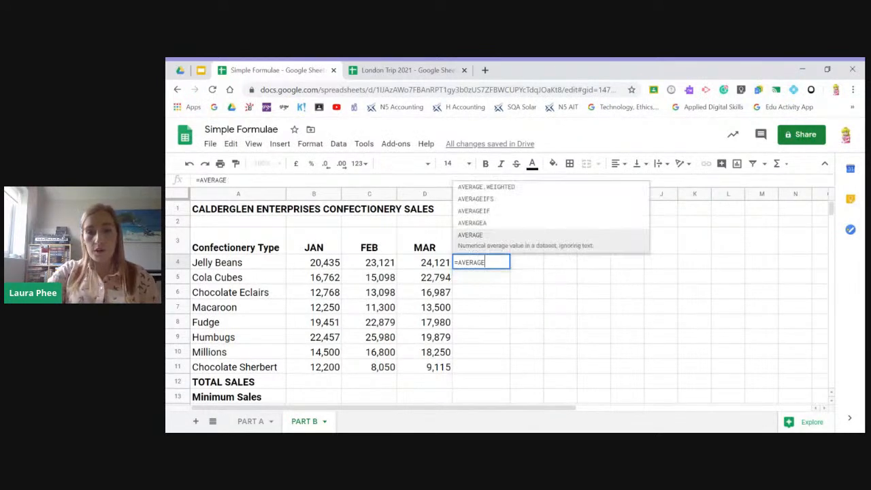
left_click(483, 250)
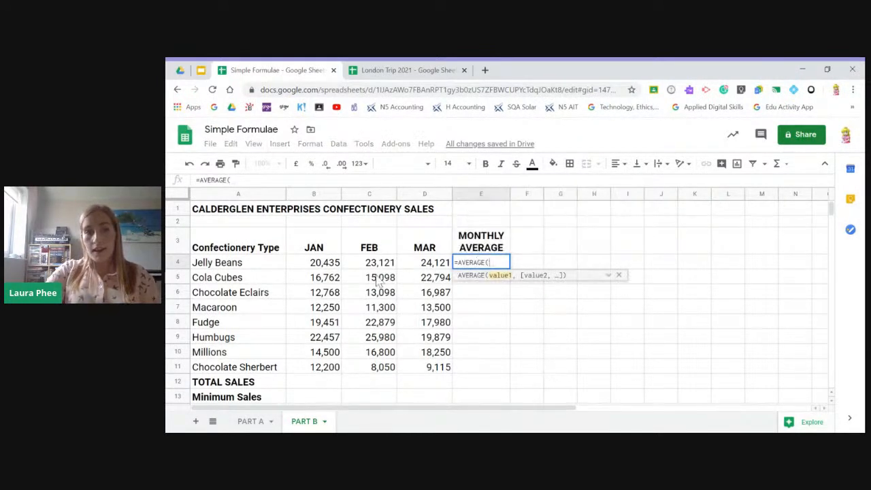
left_click_drag(309, 265, 431, 268)
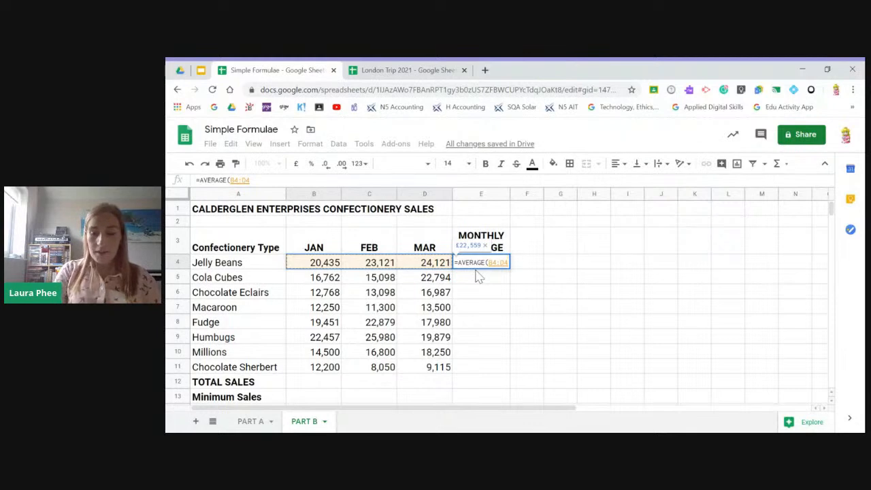
key("Return")
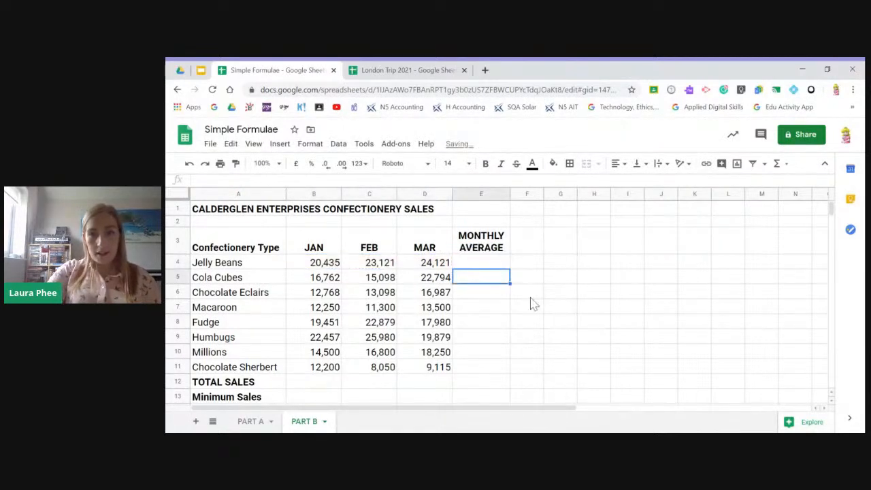
left_click(507, 194)
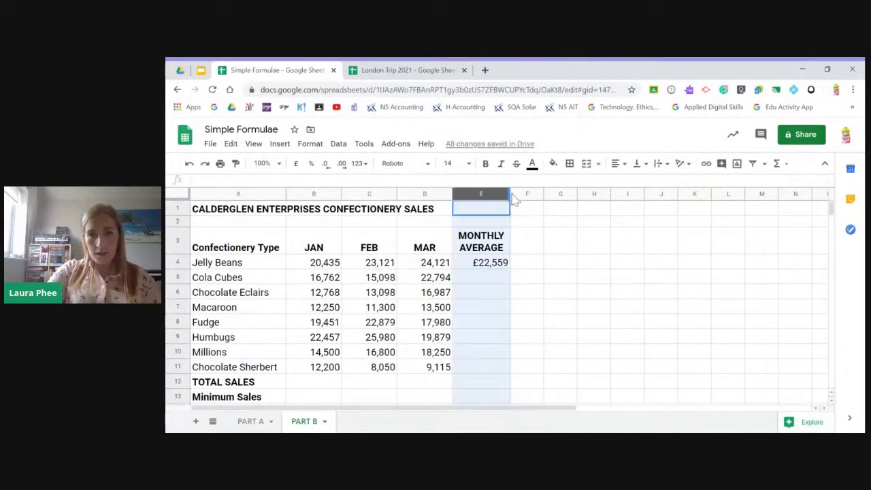
left_click(533, 294)
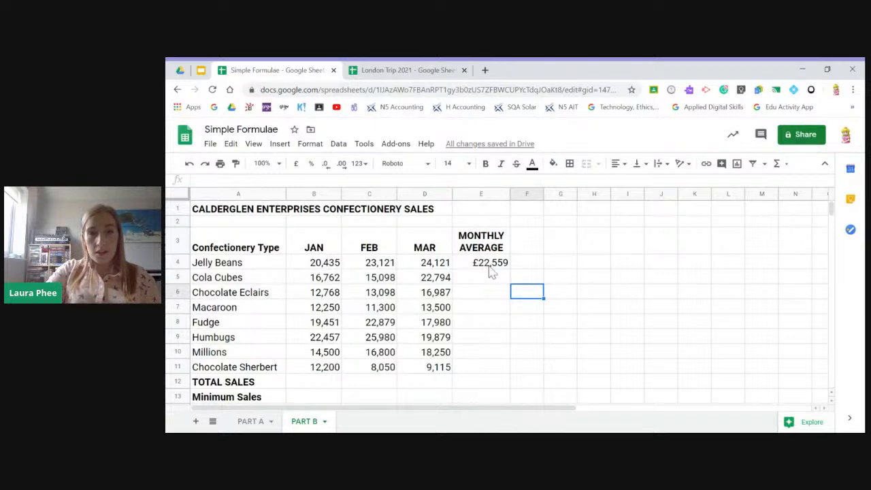
- Copy the monthly average formula from E4 down through E11 and check the copied formulas
left_click(490, 265)
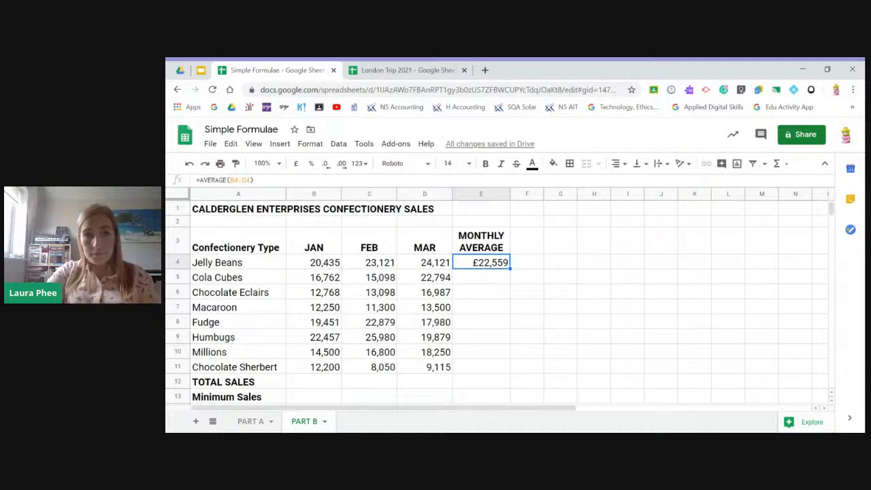
left_click_drag(509, 274, 509, 371)
left_click(501, 265)
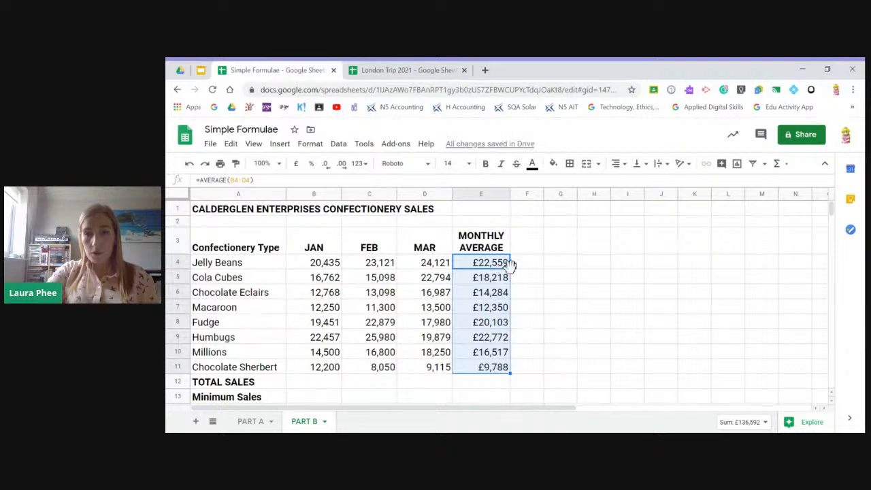
left_click(539, 371)
left_click(485, 367)
left_click(483, 353)
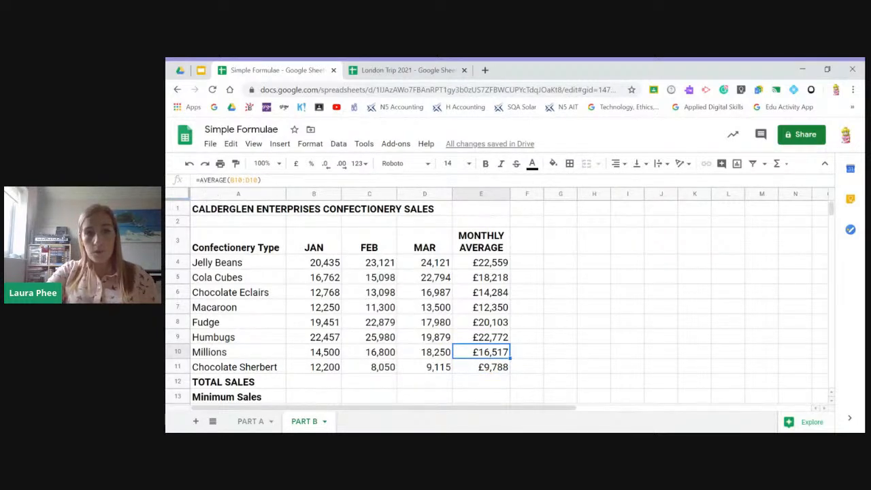
left_click(501, 325)
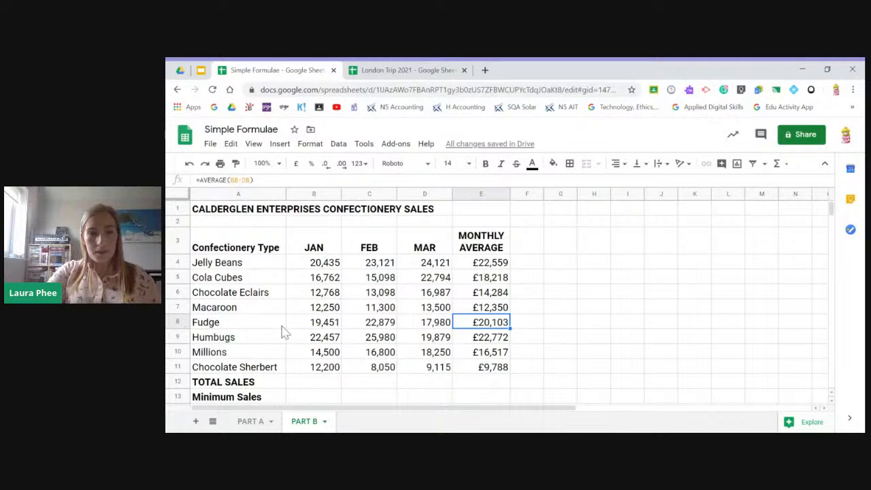
- Total the January sales in B12 with =SUM(B4:B11) and copy the formula across through E12
scroll(284, 332, "down", 1)
left_click(313, 329)
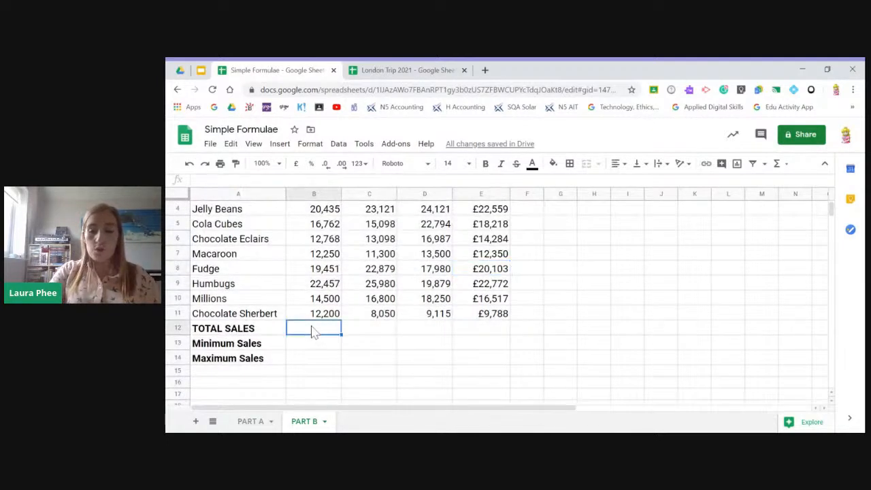
type("=")
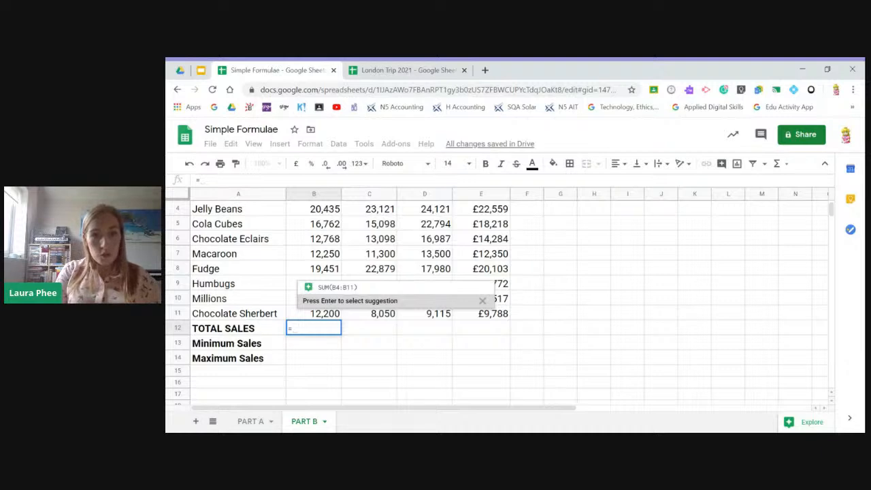
key("Return")
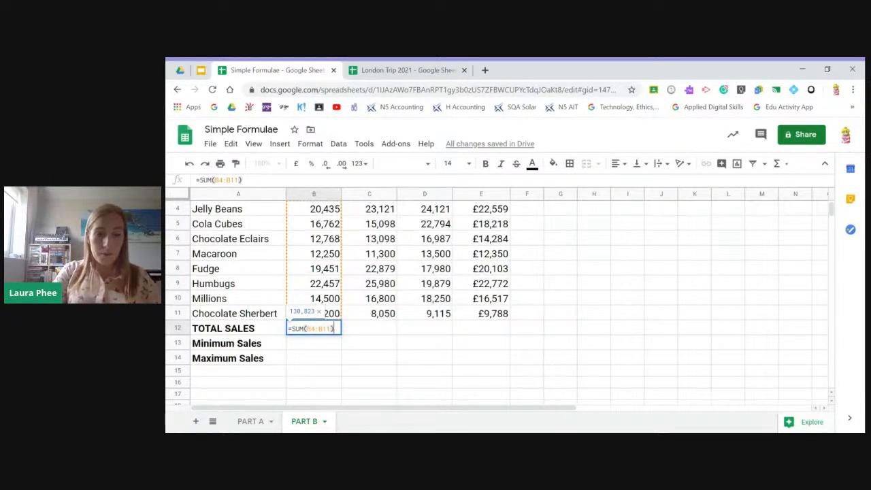
key("Return")
left_click(335, 328)
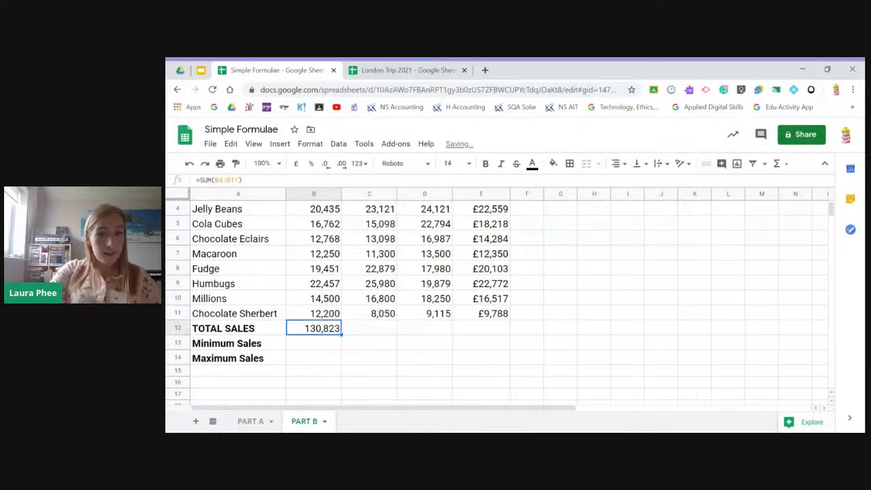
left_click_drag(340, 334, 507, 332)
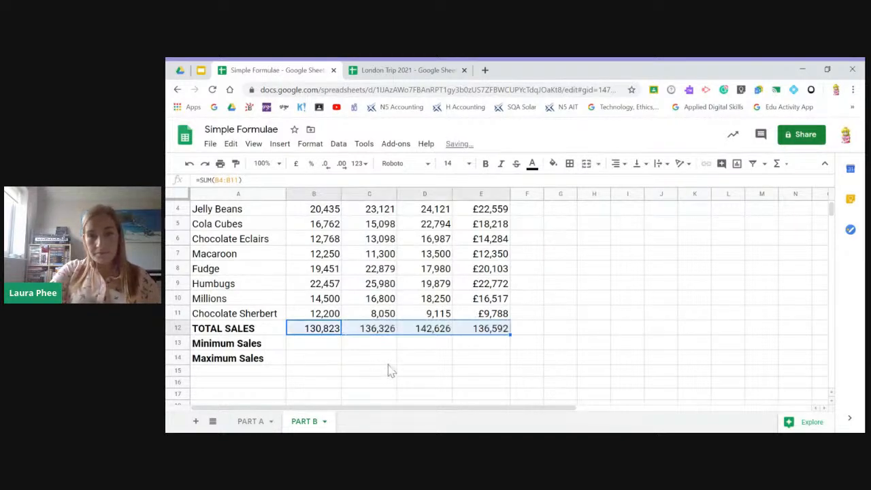
- Calculate the minimum January sales in B13 with the formula =MIN(B4:B11)
left_click(313, 350)
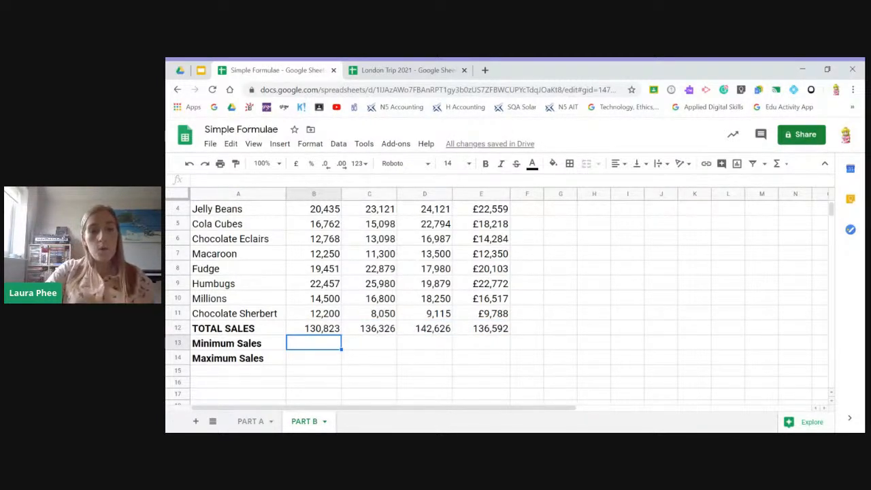
scroll(334, 285, "up", 2)
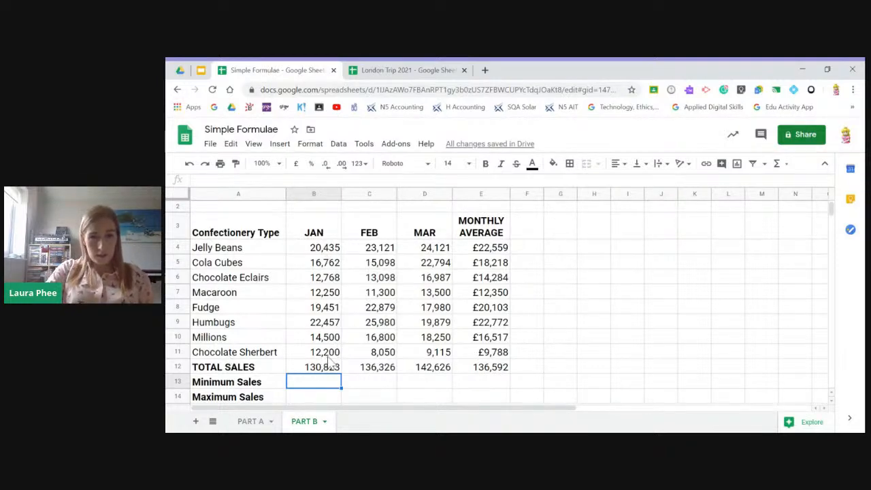
type("=")
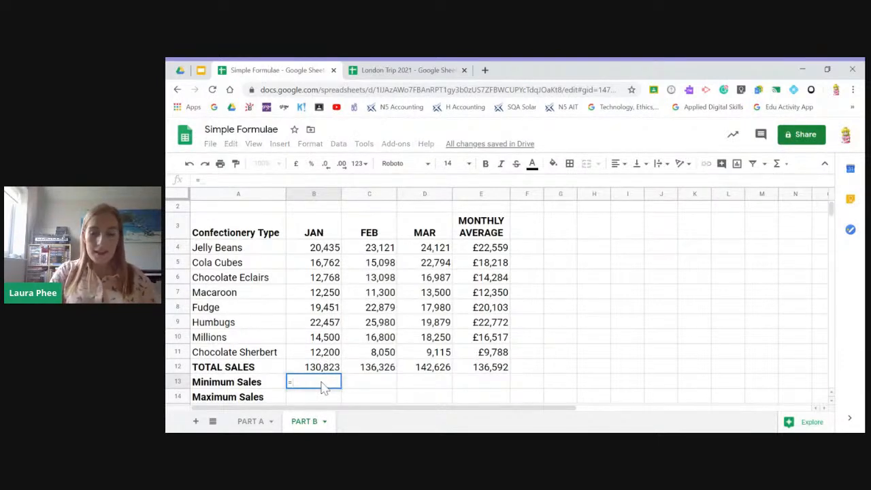
type("MIN")
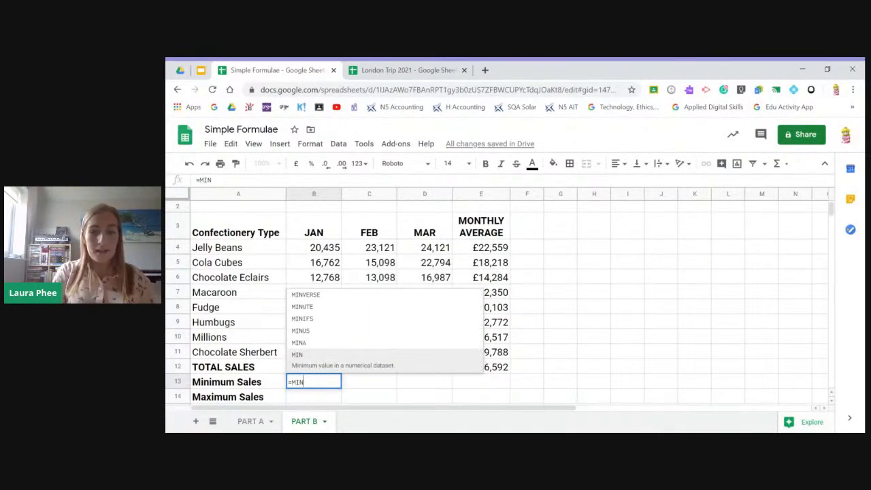
type("(")
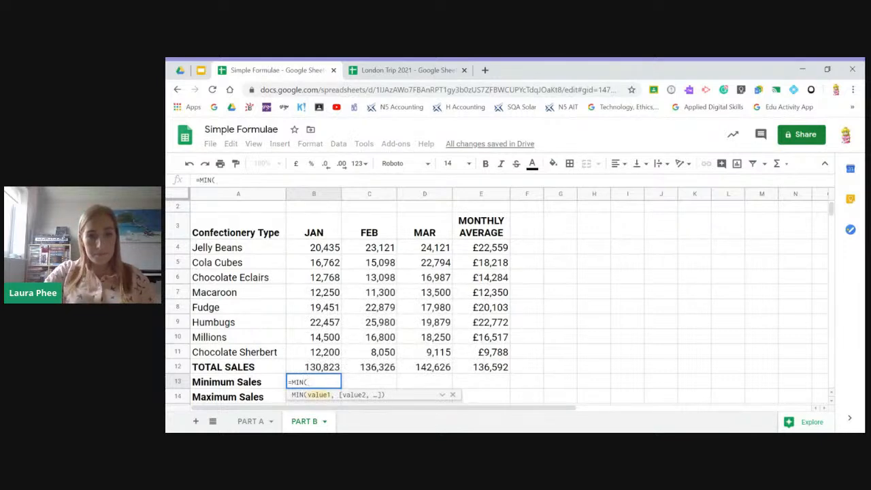
left_click_drag(332, 252, 328, 355)
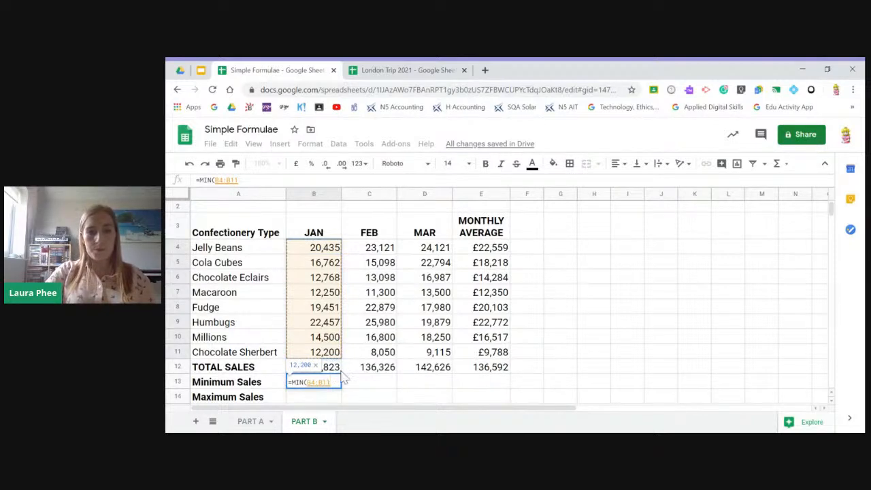
key("Return")
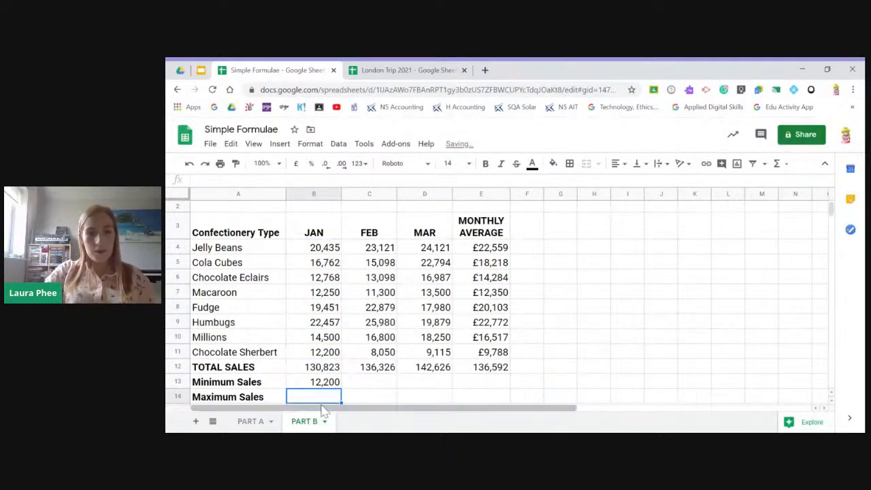
- Copy the Minimum Sales formula from B13 across to the February and March columns, through D13
left_click(322, 383)
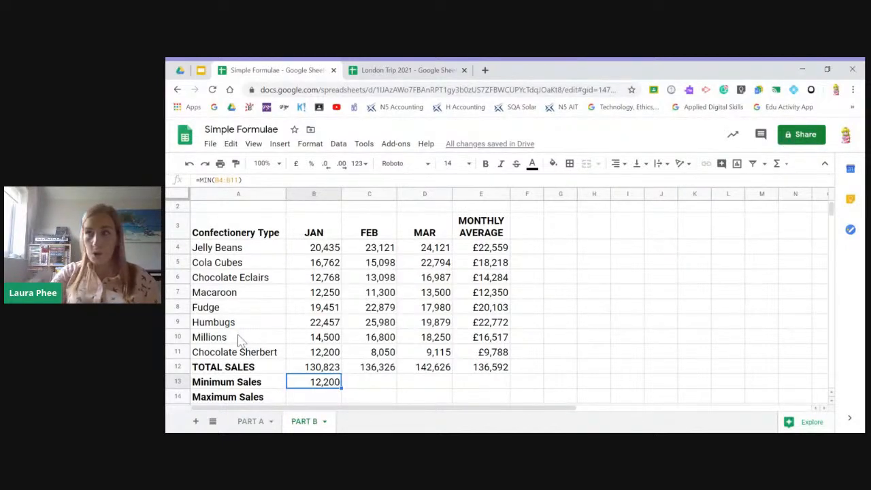
scroll(282, 333, "down", 1)
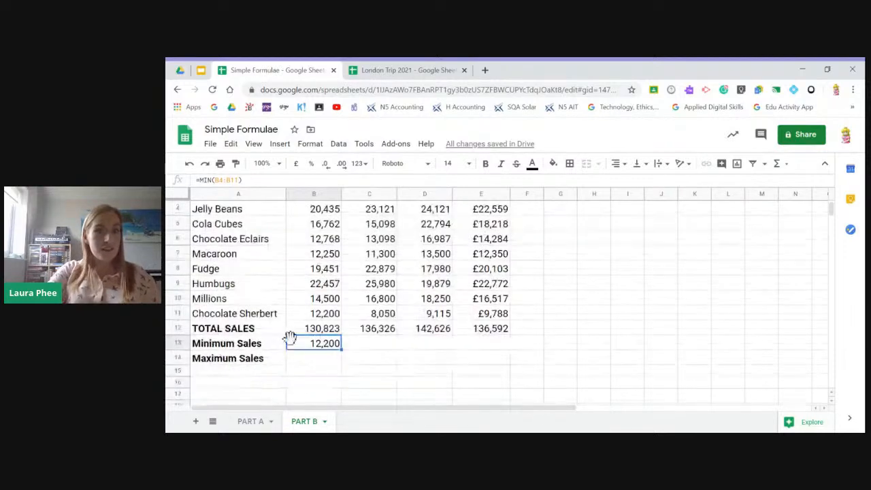
left_click_drag(341, 349, 442, 348)
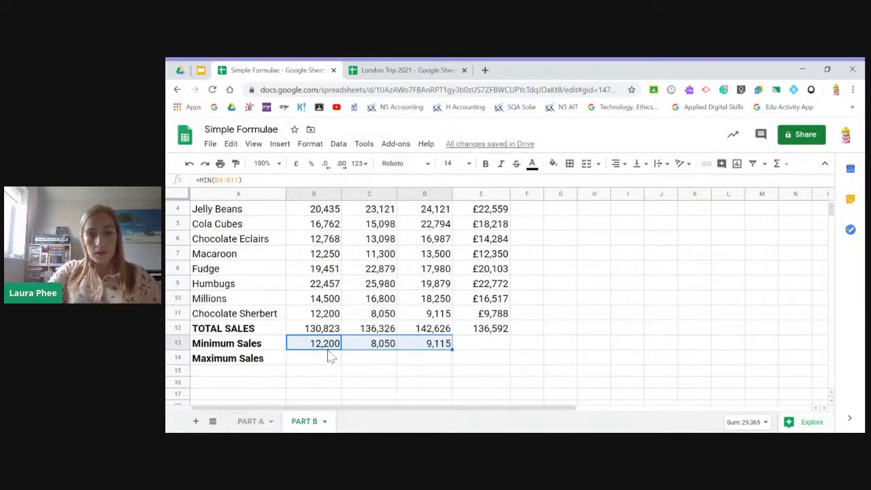
- Check the copied Minimum Sales formulas for February and March in C13 and D13
left_click(367, 345)
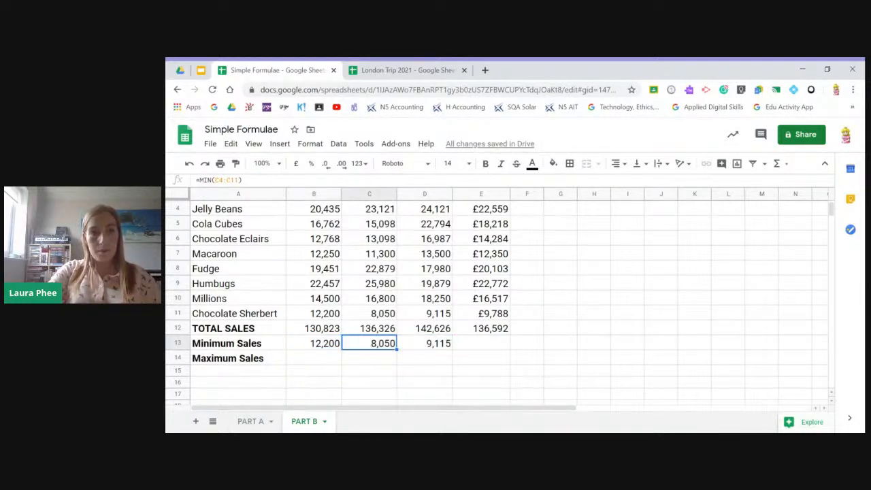
left_click(424, 347)
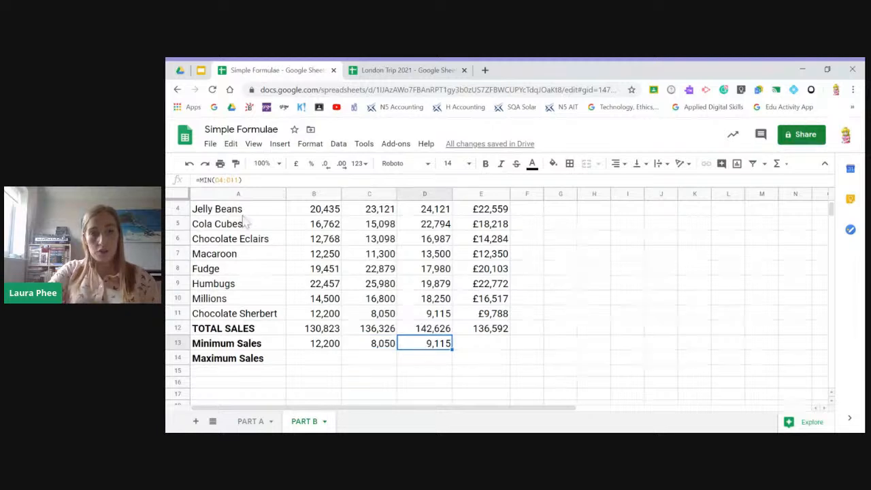
- Calculate the maximum January sales in B14 with =MAX(B4:B11) and copy the formula across through D14
left_click(321, 362)
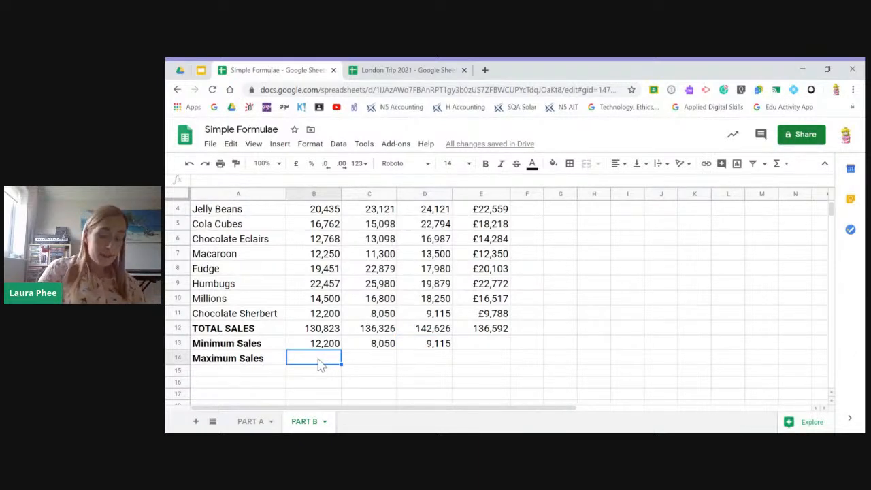
type("=MA")
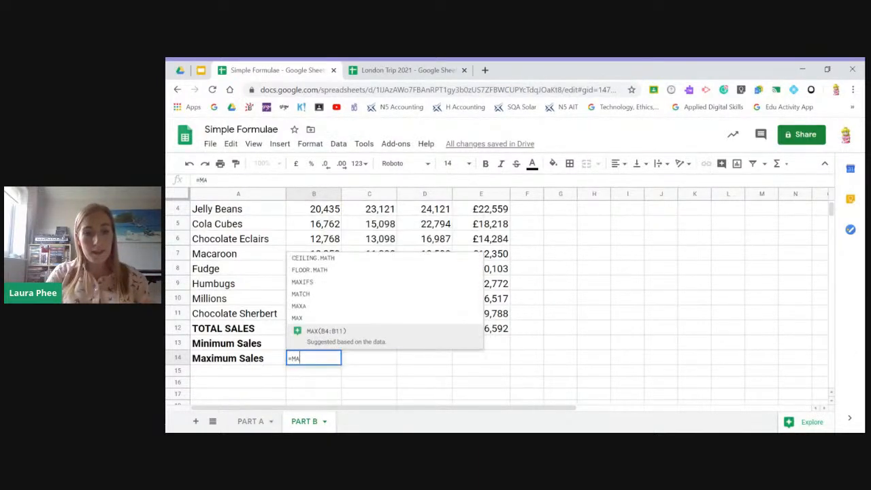
type("X")
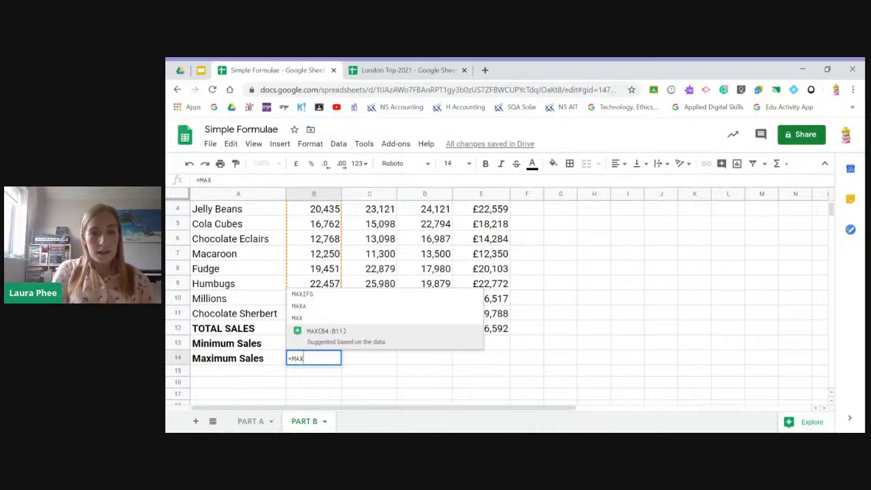
left_click(340, 345)
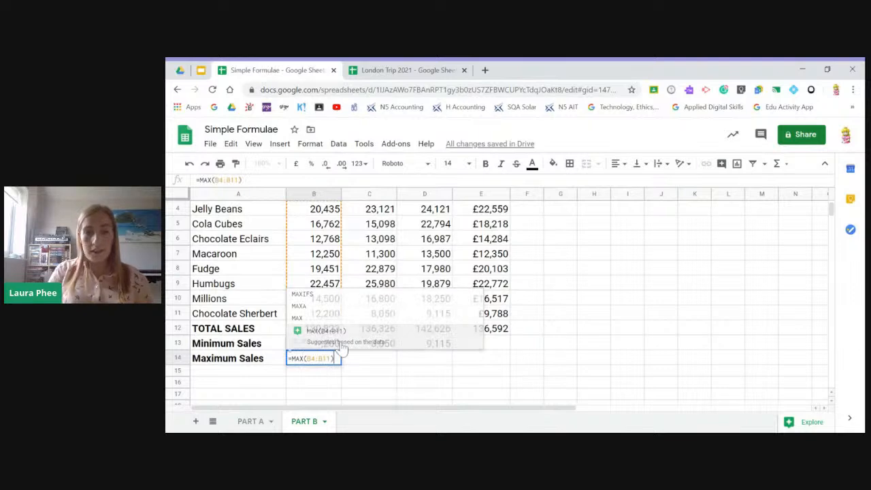
key("Return")
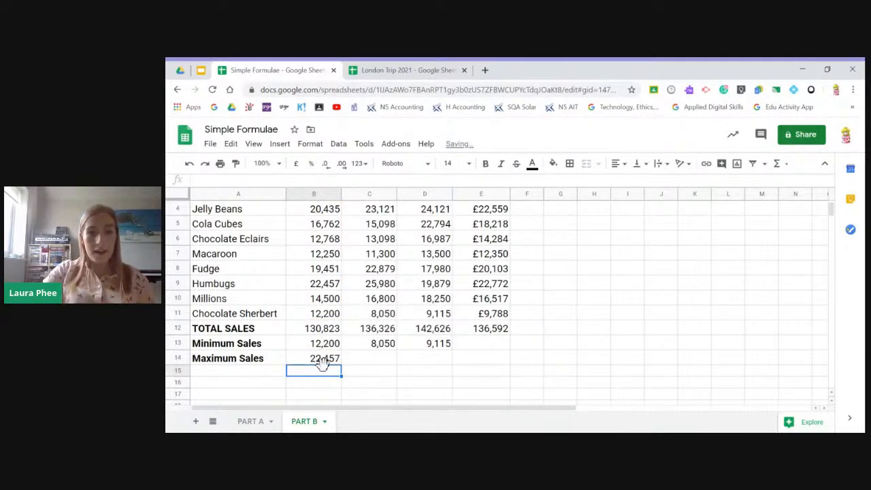
left_click(328, 360)
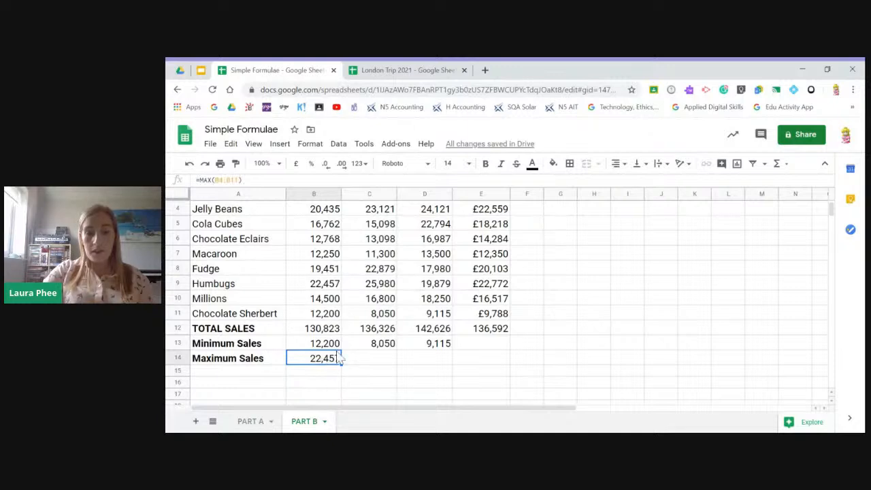
left_click_drag(342, 365, 439, 373)
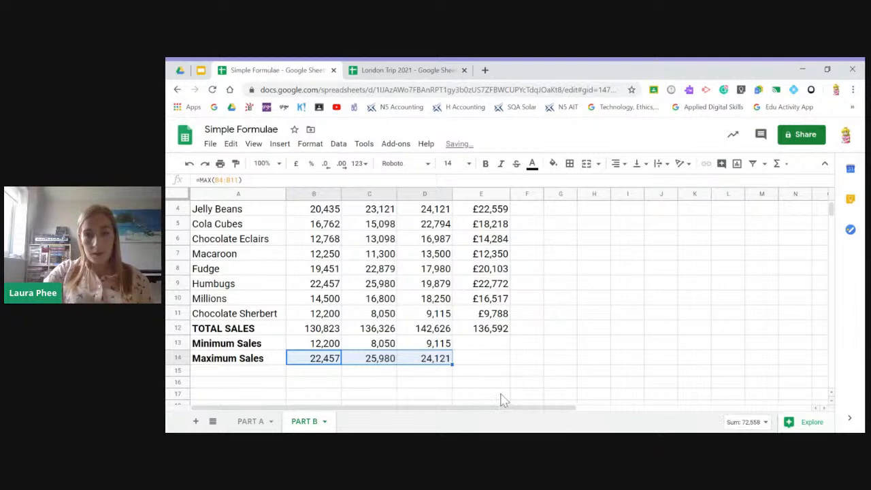
- Format the monthly averages in E4:E11 as plain numbers without a currency symbol and with no decimal places
scroll(502, 398, "up", 1)
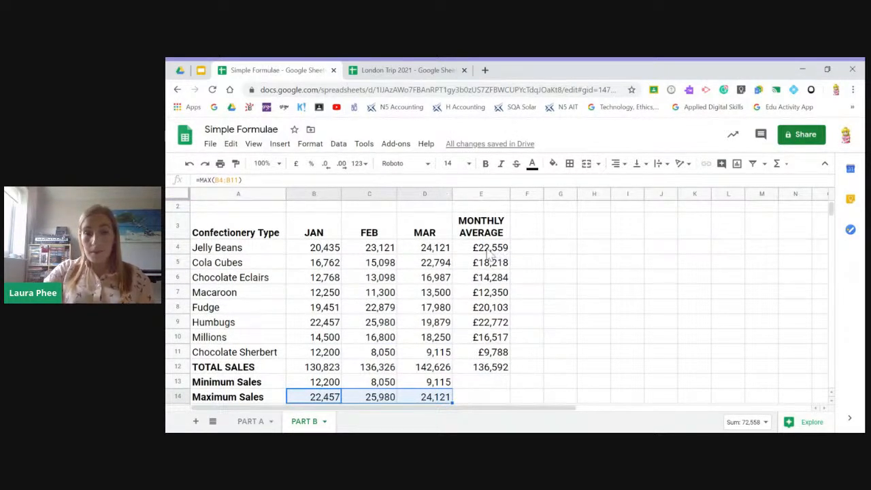
left_click_drag(489, 252, 492, 355)
scroll(371, 306, "up", 1)
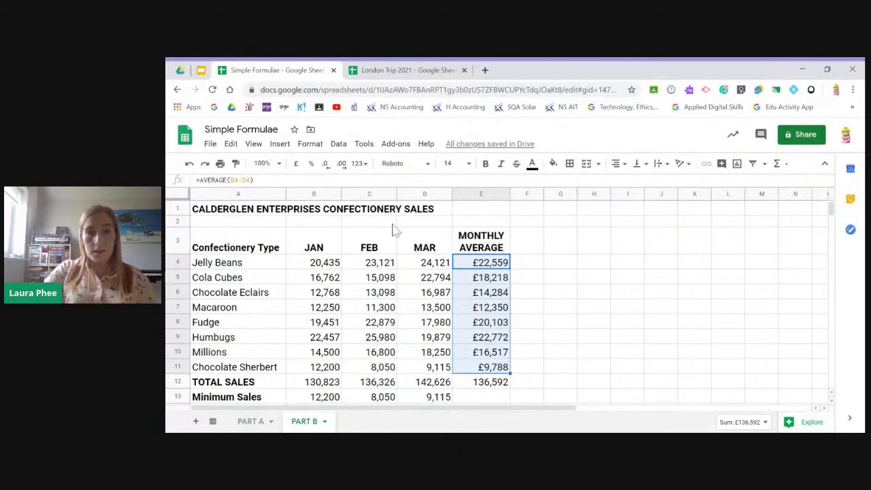
left_click(362, 164)
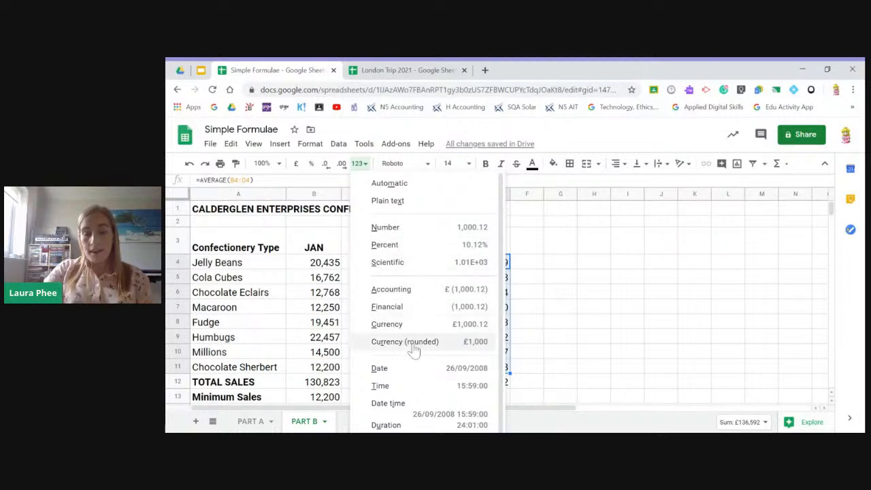
scroll(409, 372, "down", 1)
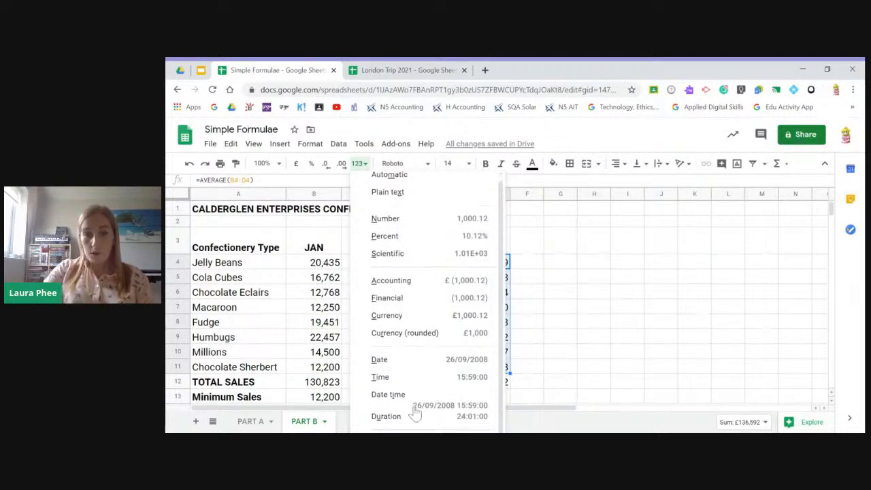
scroll(422, 232, "up", 1)
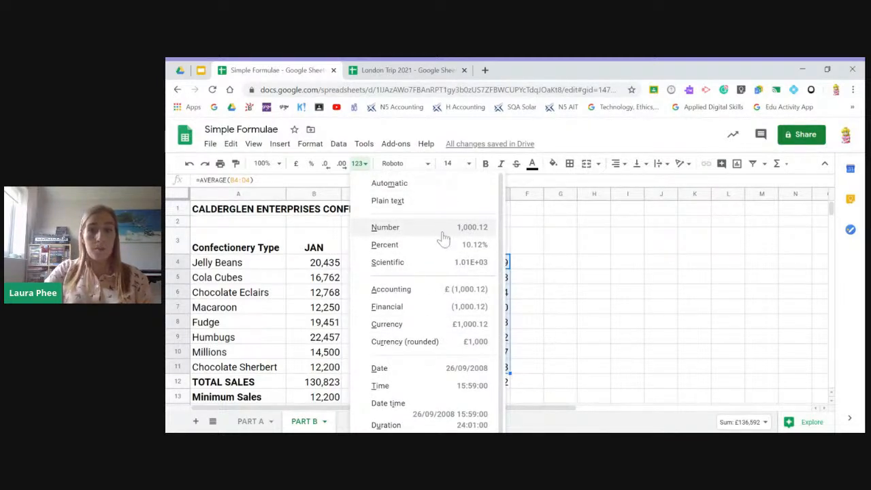
left_click(441, 232)
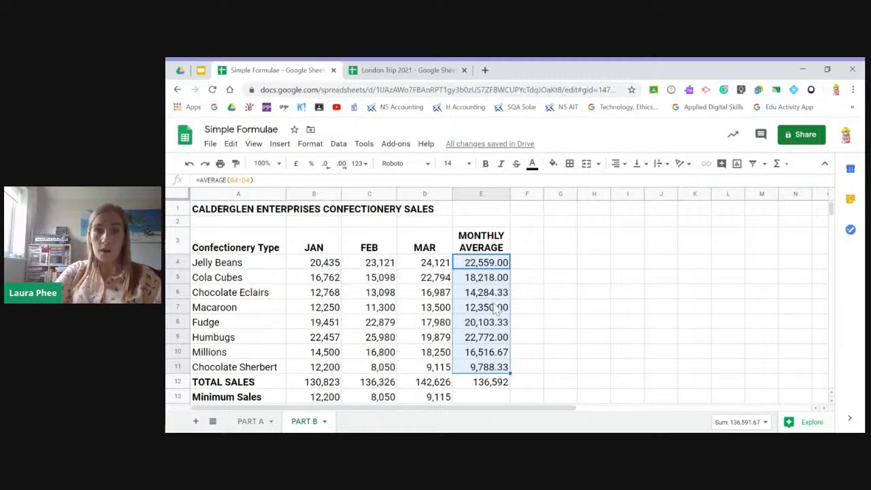
left_click(326, 165)
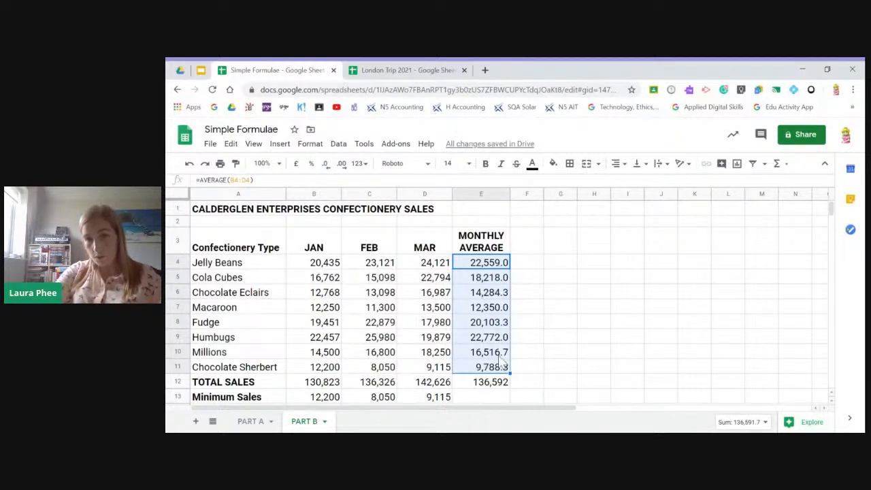
left_click(326, 169)
left_click(533, 368)
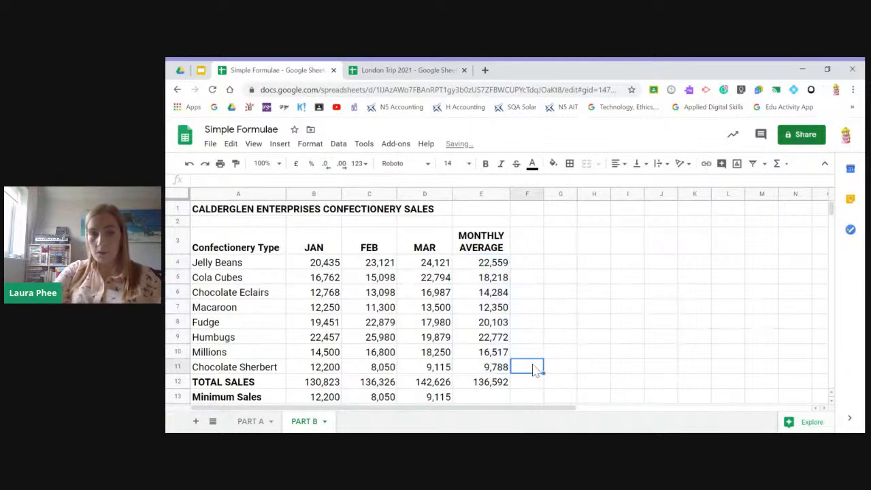
- Switch to the Google Slides presentation with the slide on simple formulae using a range
scroll(535, 367, "down", 1)
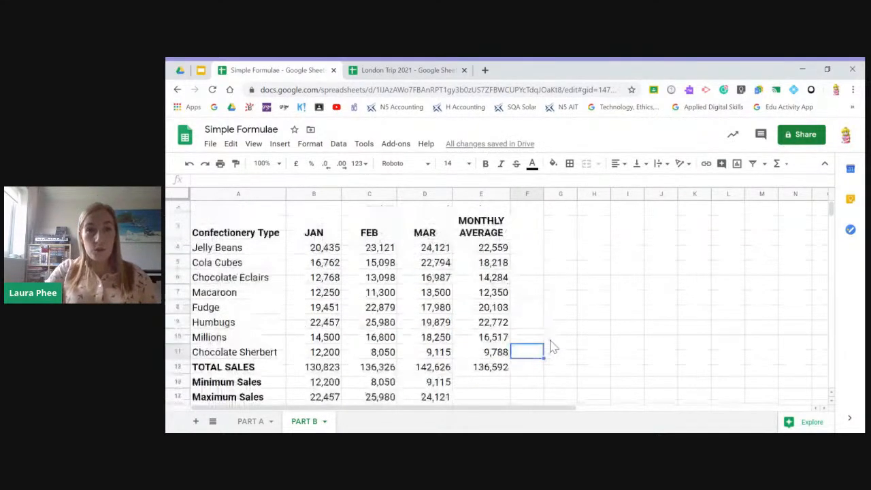
left_click(208, 72)
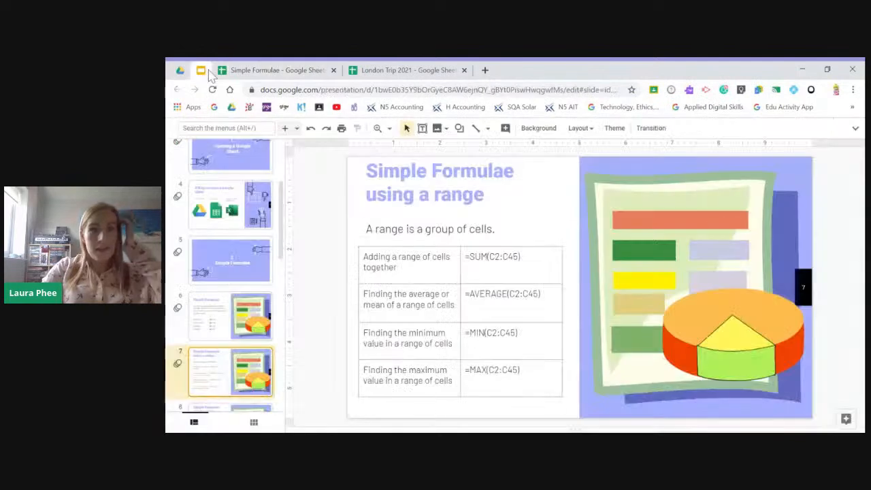
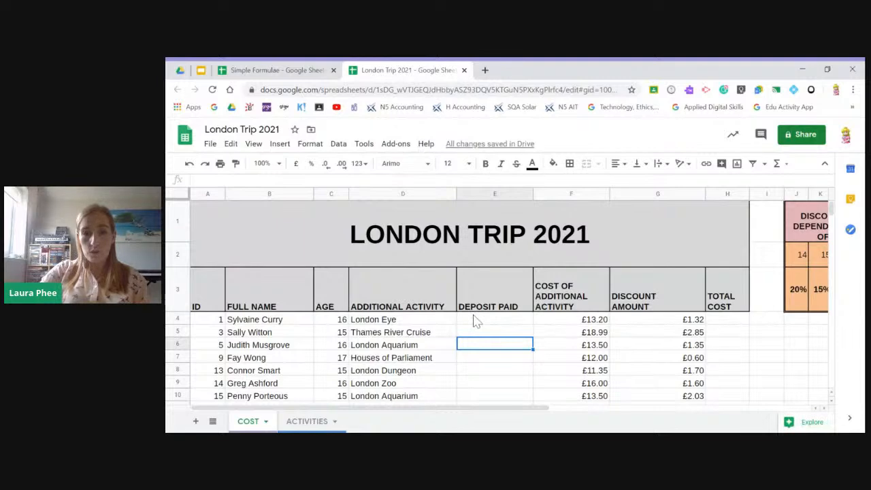
- Count the numeric entries in the Full Name column of the London Trip 2021 sheet with =COUNT(B4:B23) in B24
scroll(476, 322, "down", 1)
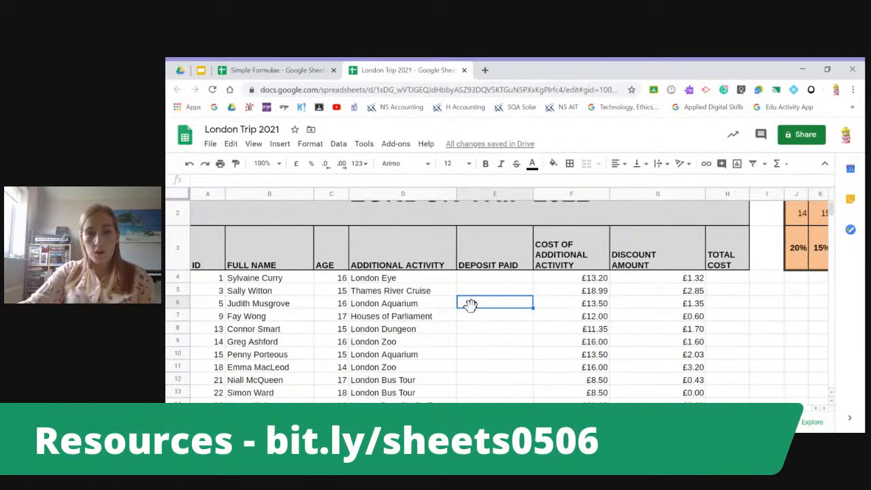
scroll(470, 303, "down", 2)
scroll(293, 259, "up", 2)
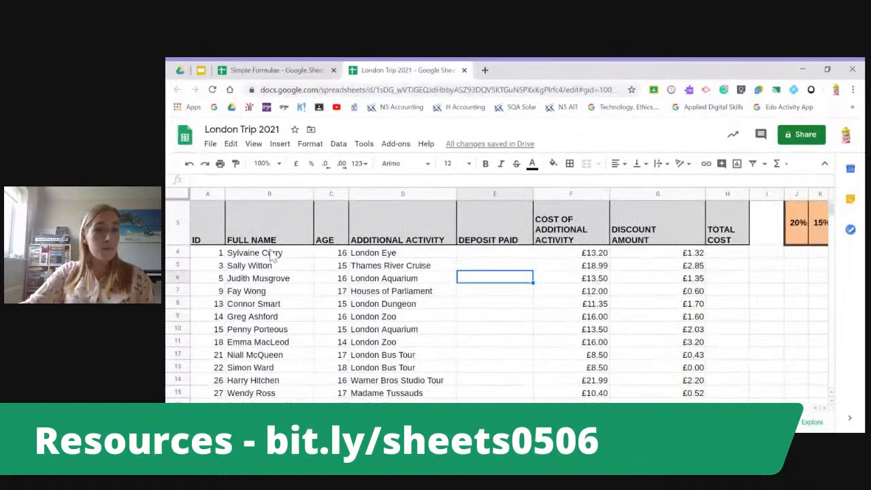
scroll(208, 285, "down", 5)
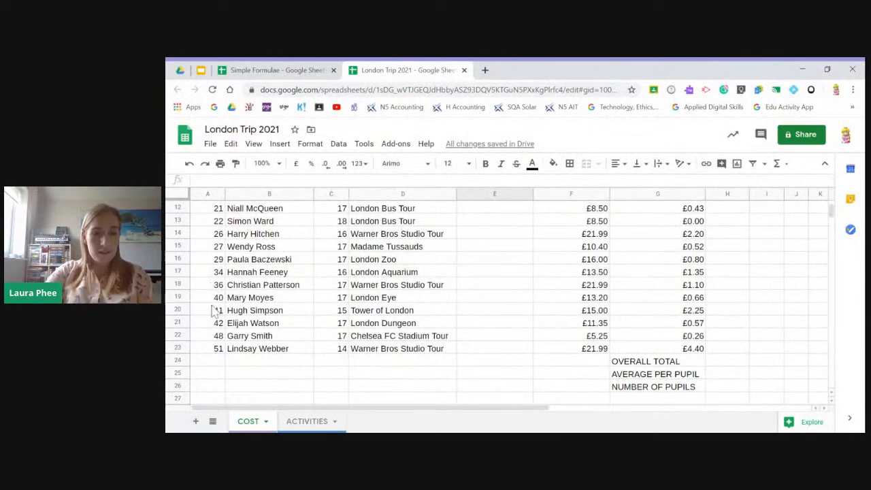
left_click(282, 369)
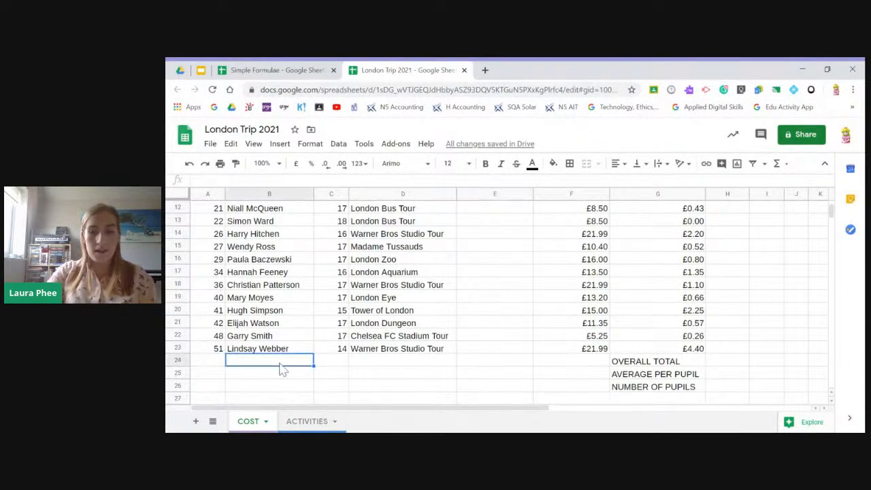
type("=COUNT")
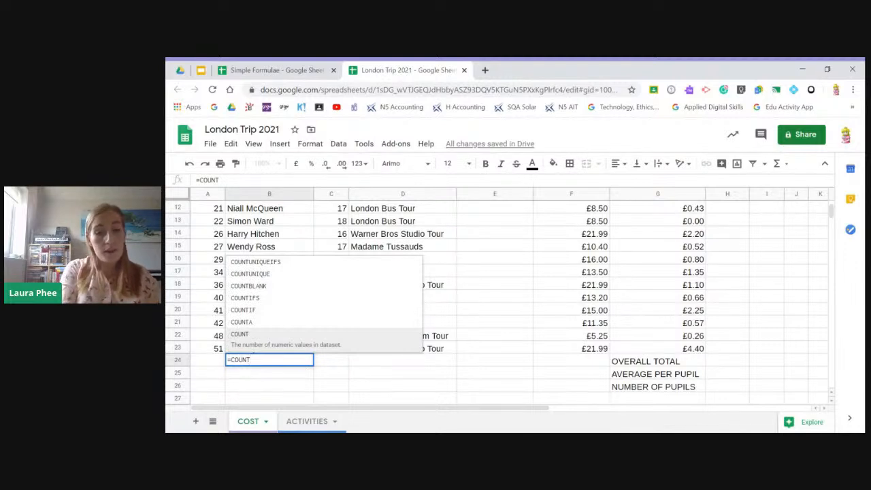
type("(")
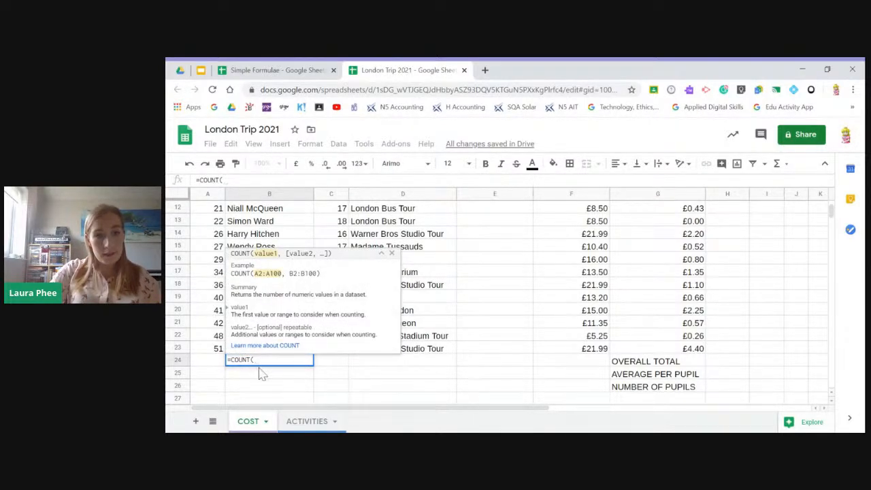
left_click(382, 254)
left_click_drag(270, 349, 268, 290)
key("Return")
- Change the formula in B24 to =COUNTA(B4:B23) so that it counts text entries
left_click(306, 377)
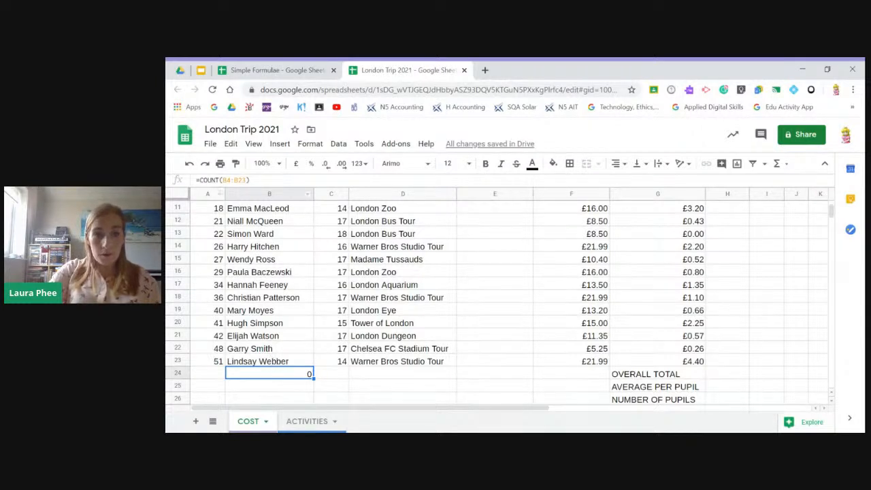
left_click(219, 180)
type("A")
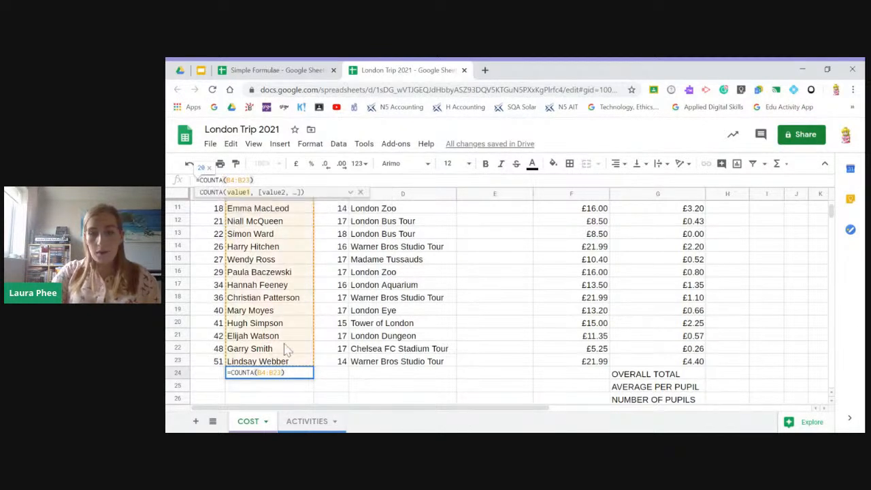
key("Return")
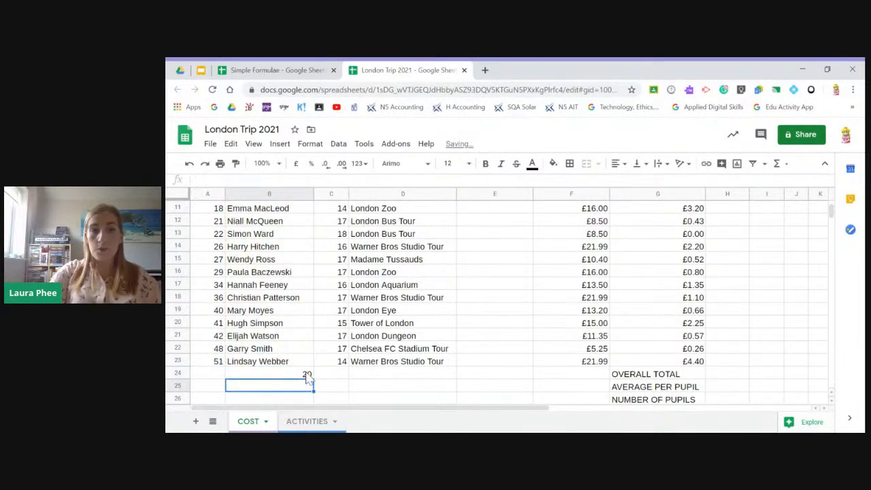
- Review the pupil names covered by the count and clear the COUNTA formula from B24
scroll(276, 279, "up", 3)
scroll(279, 293, "down", 5)
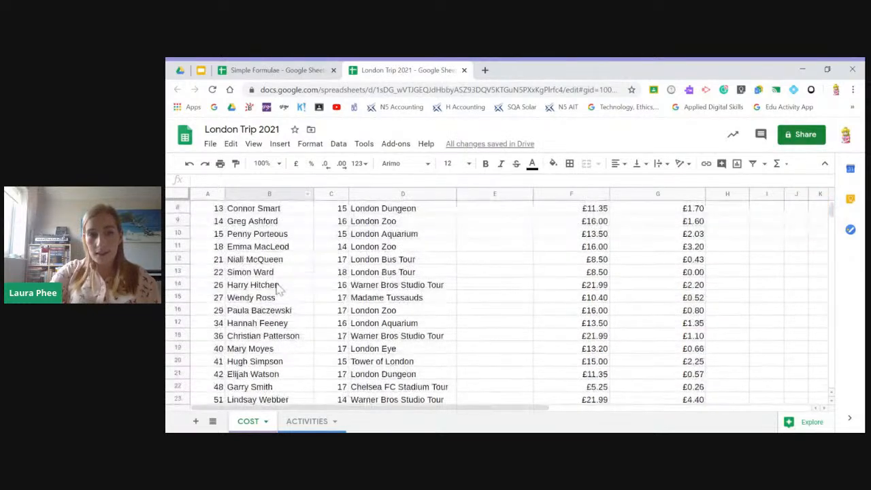
left_click(300, 312)
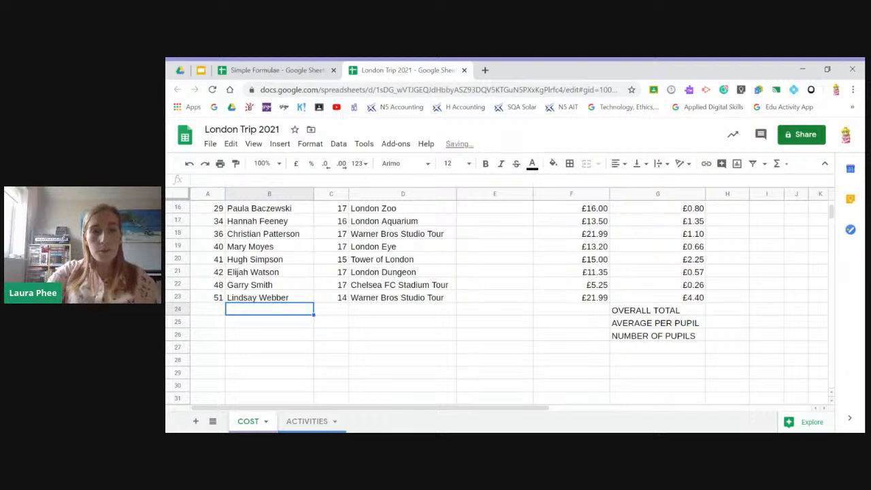
- Check the COUNTBLANK example in the Google Slides presentation, and examine the London Trip 2021 columns for cells to count
left_click(201, 70)
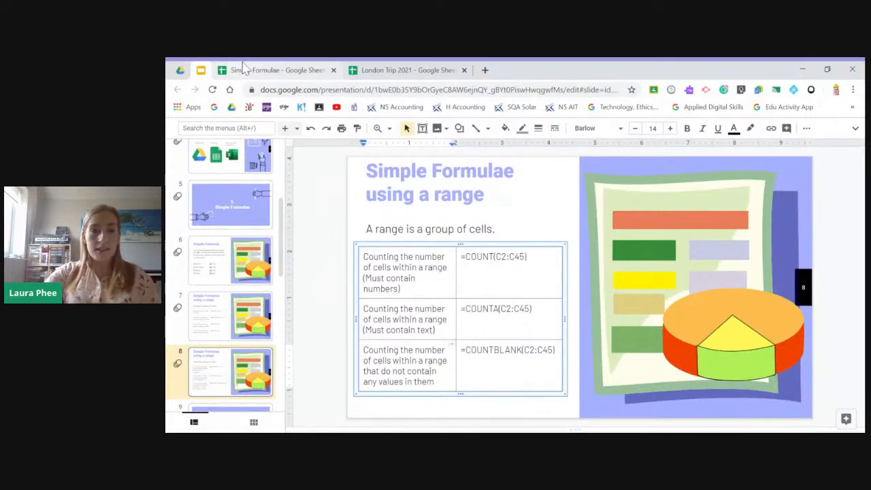
left_click(428, 69)
scroll(492, 210, "up", 10)
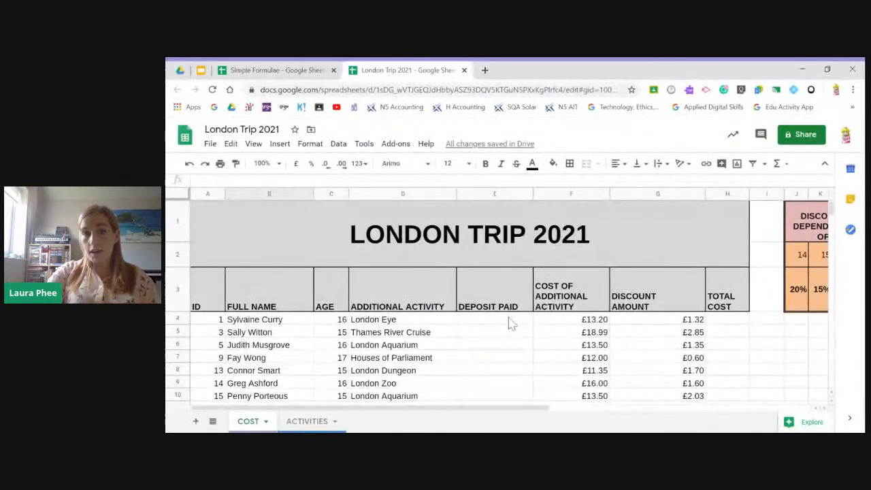
scroll(516, 316, "down", 3)
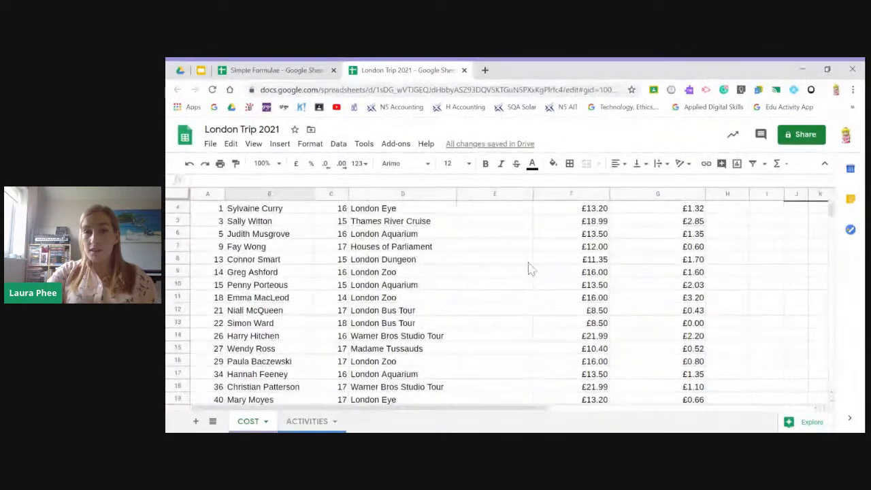
scroll(509, 232, "up", 1)
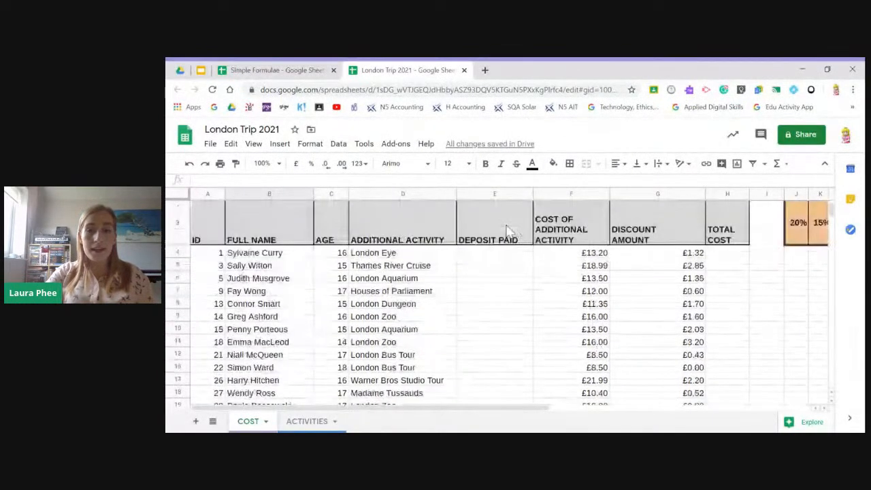
scroll(499, 278, "down", 1)
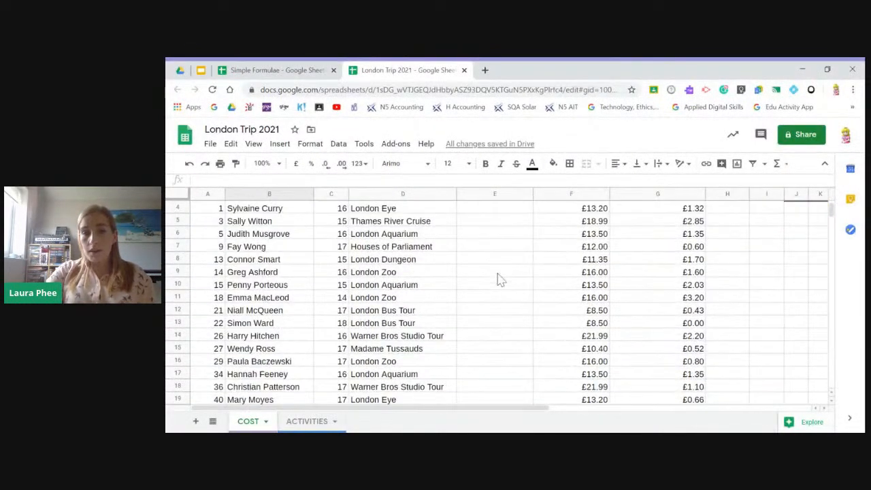
- Clear the additional activities in D7, D15 and D18
left_click(393, 249)
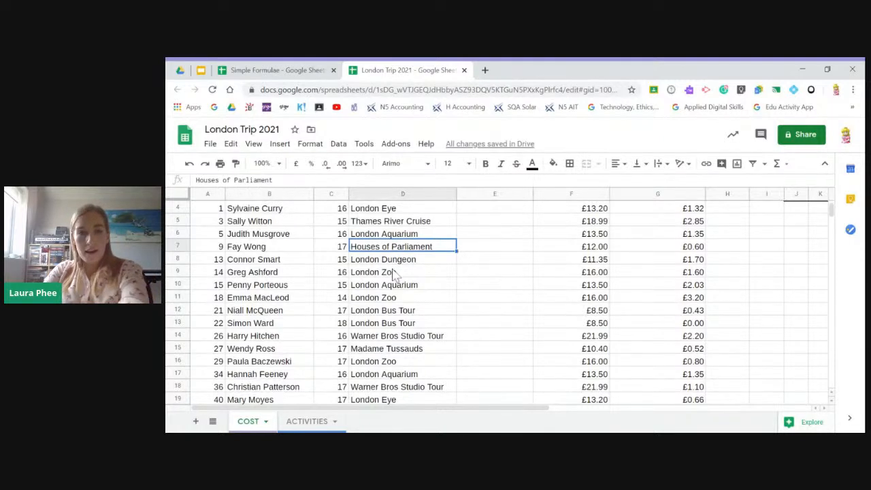
key("Delete")
left_click(399, 348)
key("Delete")
left_click(401, 386)
key("Delete")
- Count the empty cells in the Additional Activity column with =COUNTBLANK(D4:D23) in D24
scroll(476, 326, "down", 5)
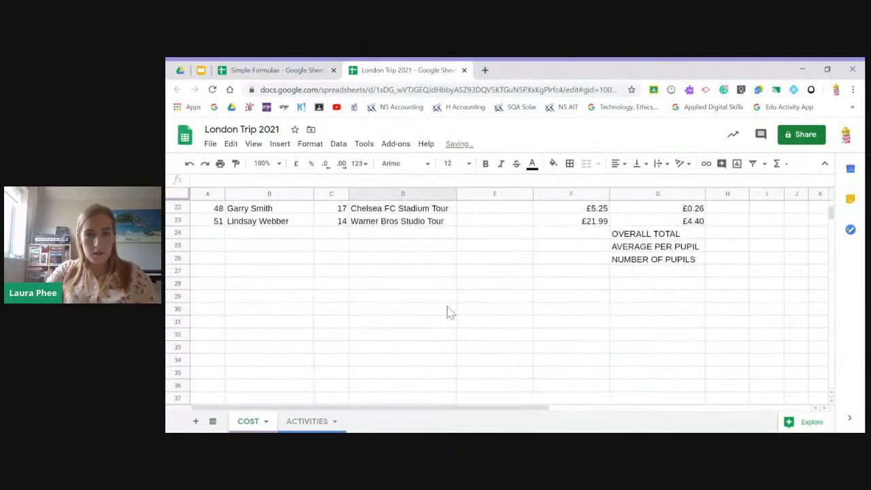
left_click(422, 234)
type("=")
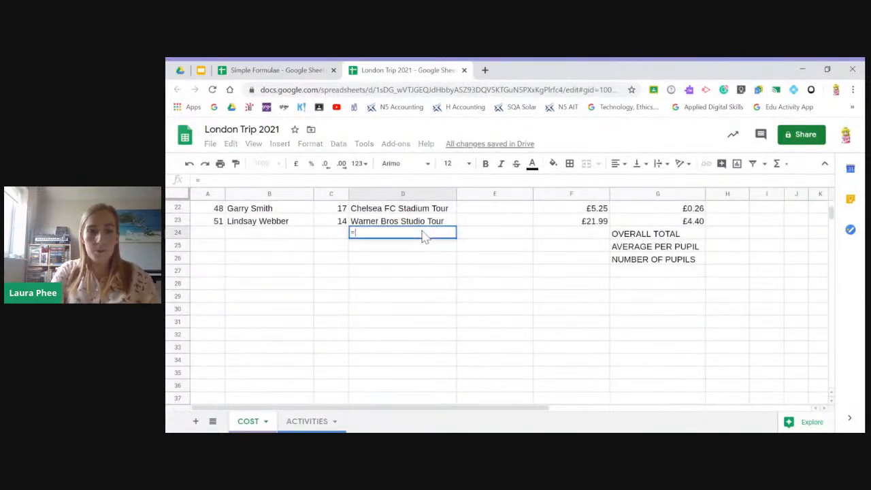
type("COUNTBLANK(")
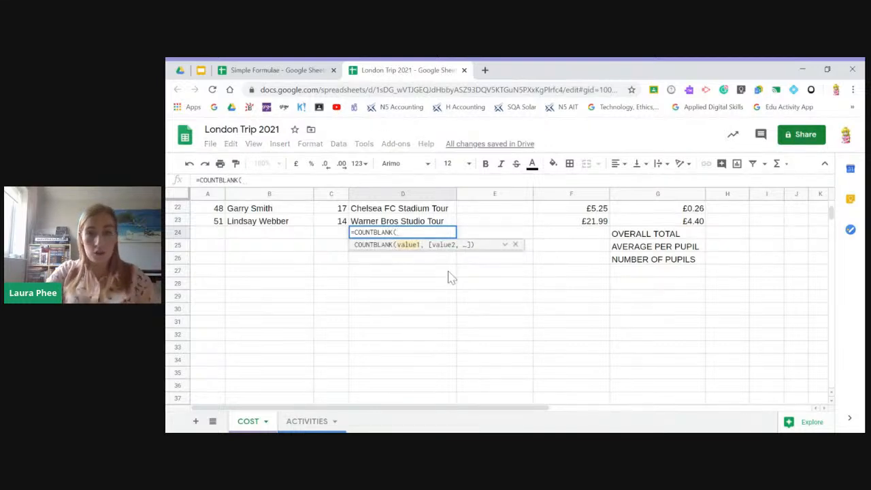
left_click_drag(436, 230, 439, 279)
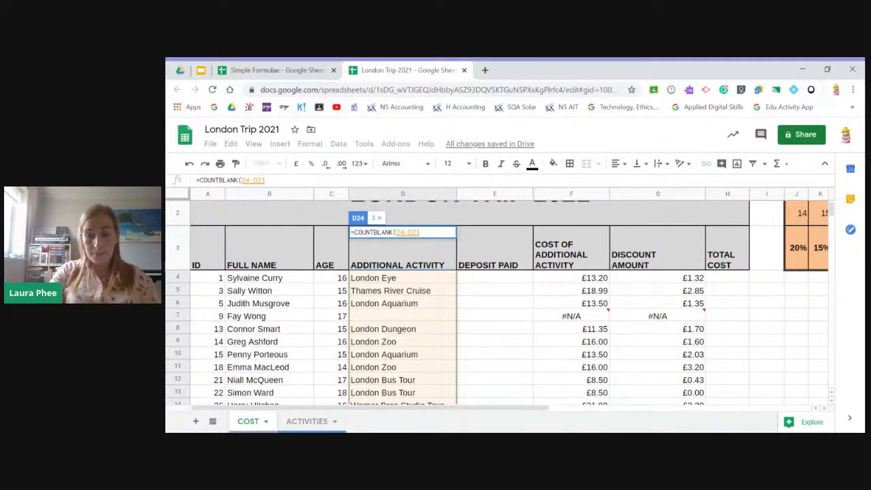
key("Return")
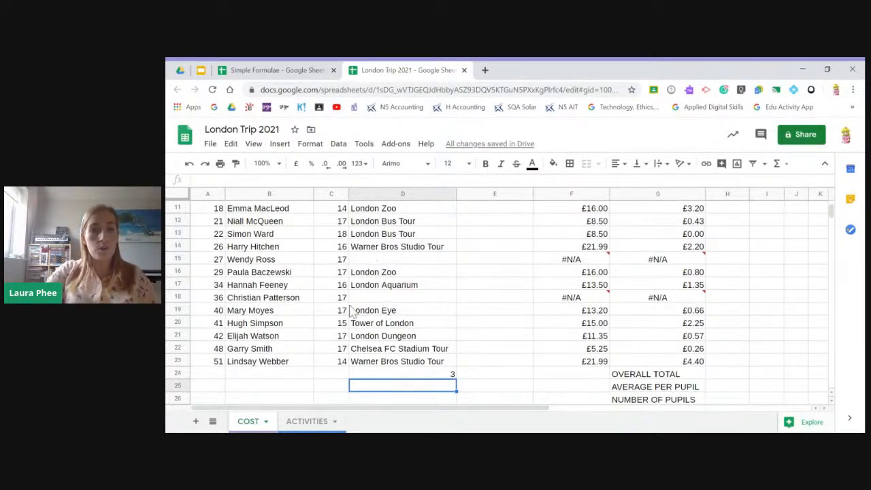
- Undo the COUNTBLANK formula in D24 and the three cleared activities in column D
scroll(351, 310, "up", 5)
scroll(371, 313, "down", 3)
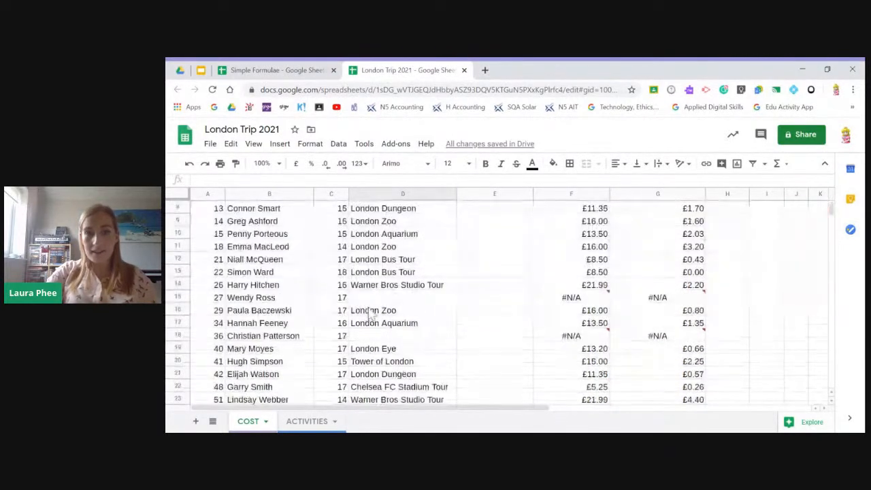
scroll(433, 350, "down", 1)
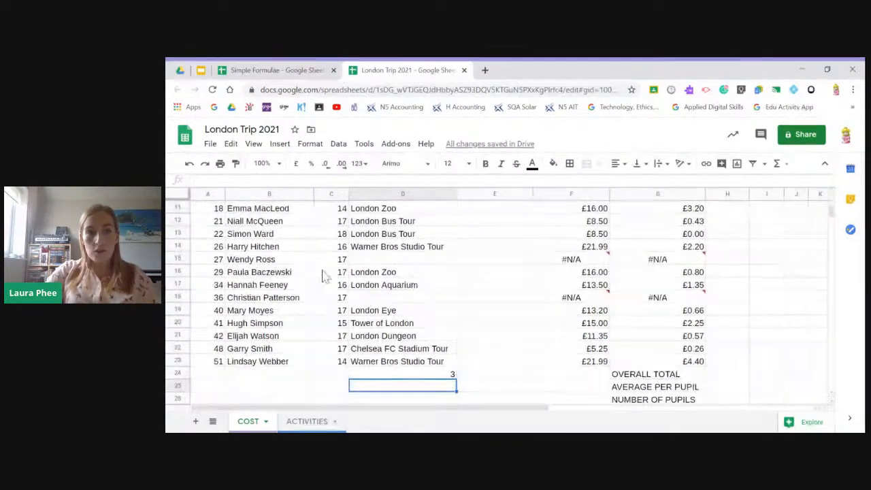
left_click(189, 164)
left_click(190, 164)
left_click(189, 164)
left_click(190, 164)
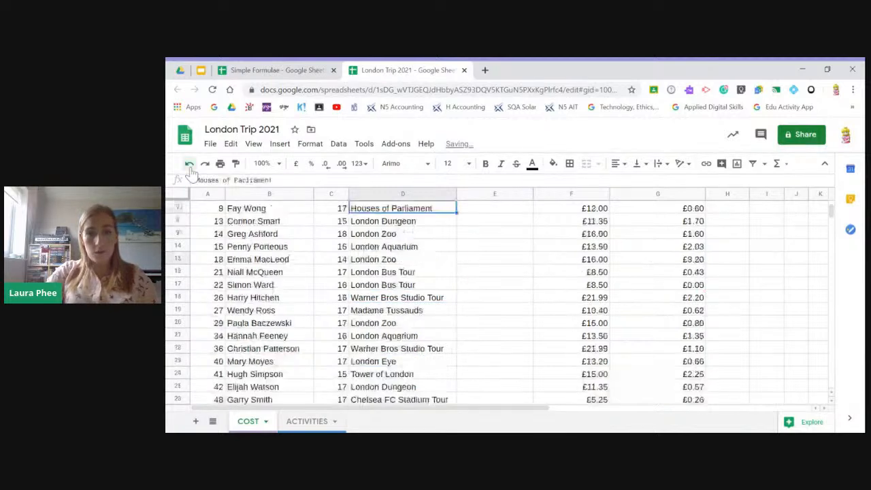
scroll(556, 386, "up", 2)
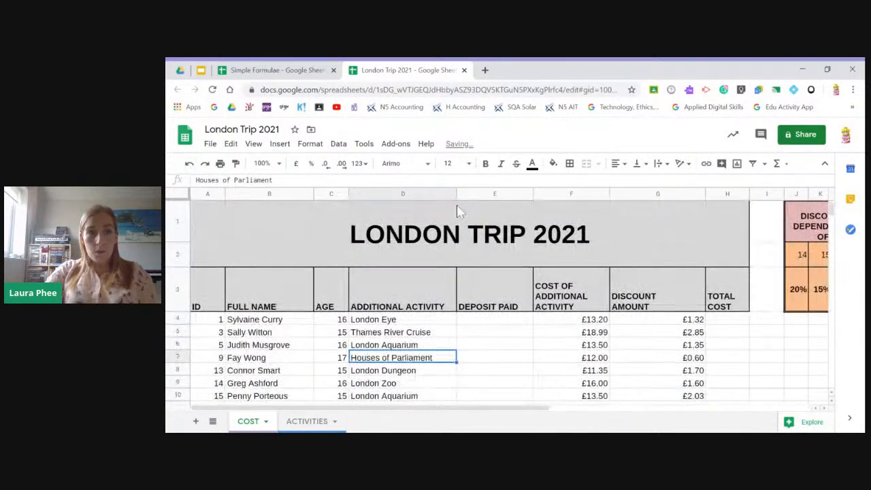
- Switch to the Google Slides presentation and go past the Sorting and Filtering Data title to the slide on sorting a range of cells
left_click(202, 71)
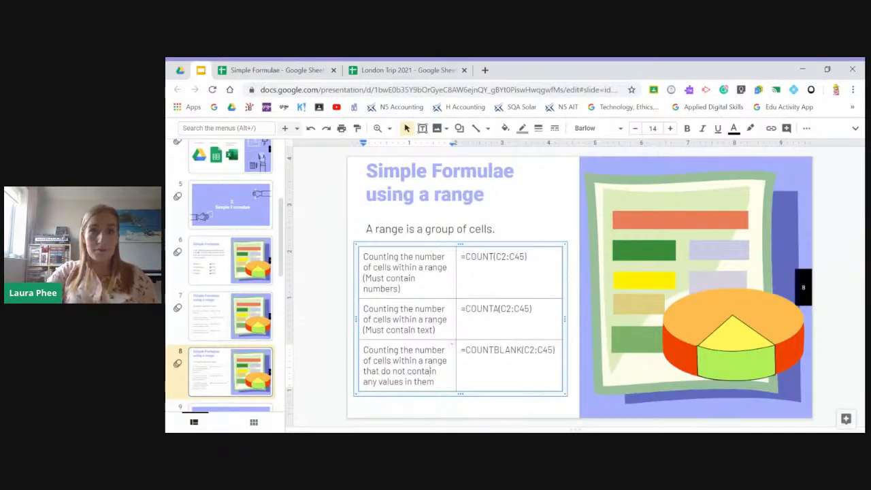
scroll(526, 209, "down", 1)
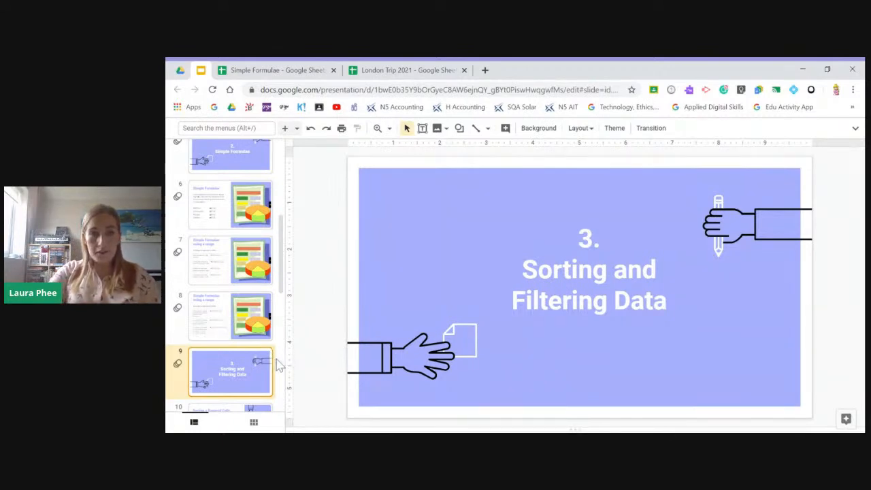
scroll(279, 366, "down", 1)
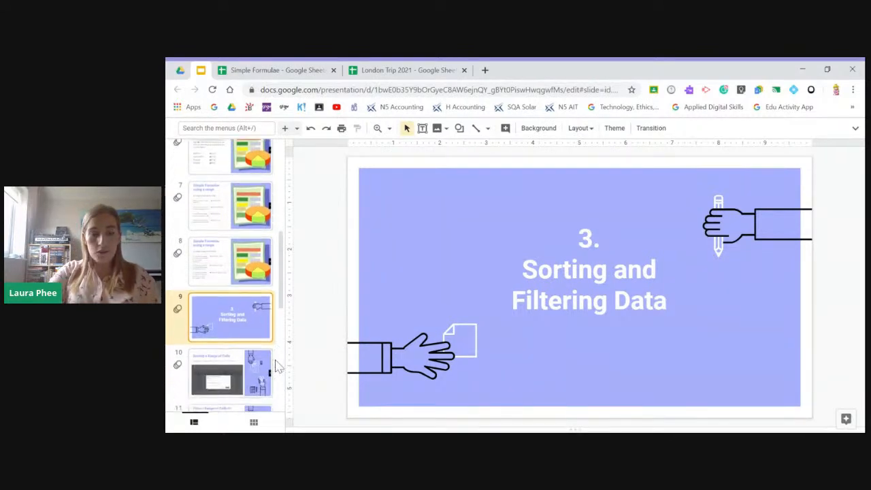
left_click(219, 374)
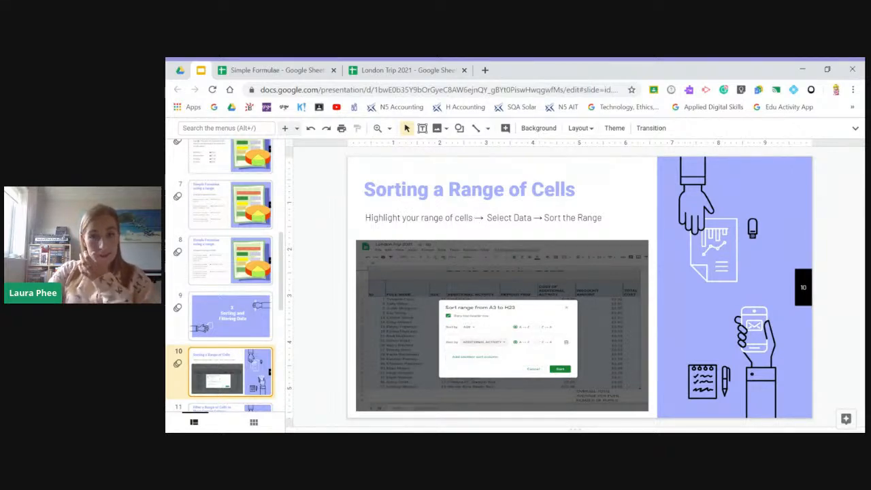
- Switch to the London Trip 2021 spreadsheet and open the sort range settings for A3:H23 on the COST sheet
left_click(390, 70)
scroll(464, 237, "down", 1)
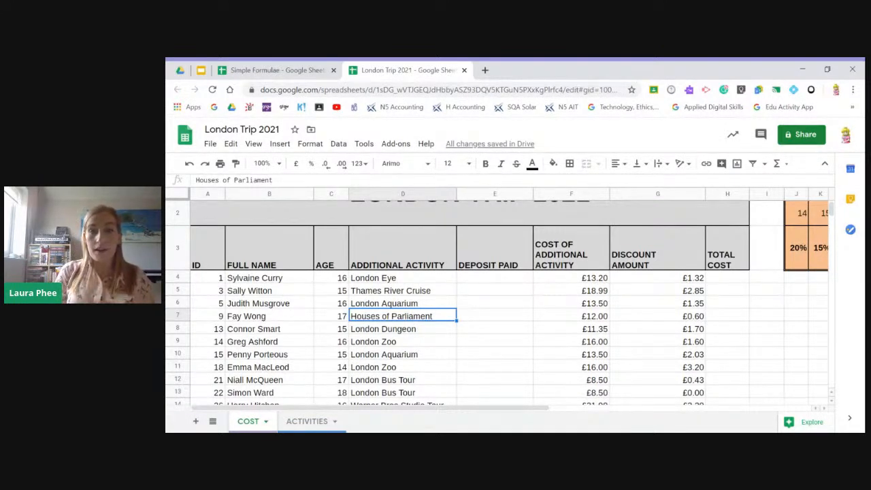
left_click_drag(208, 253, 727, 303)
scroll(564, 288, "up", 5)
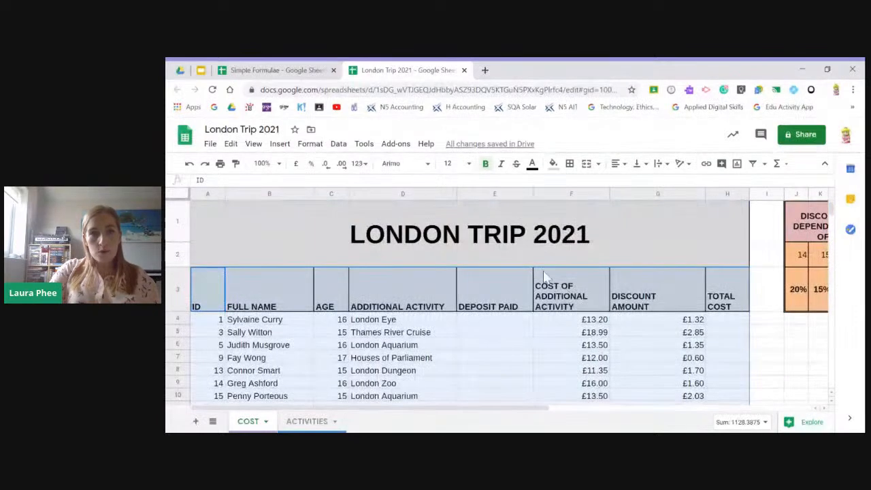
left_click(340, 146)
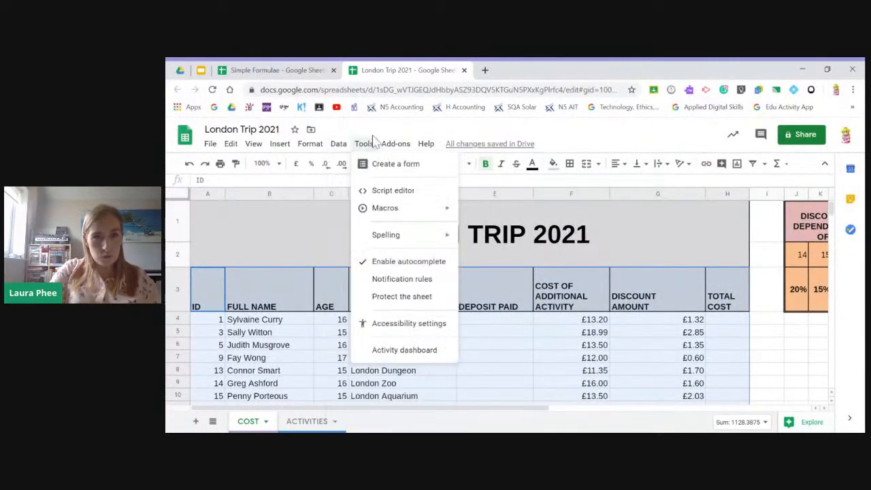
mouse_move(304, 151)
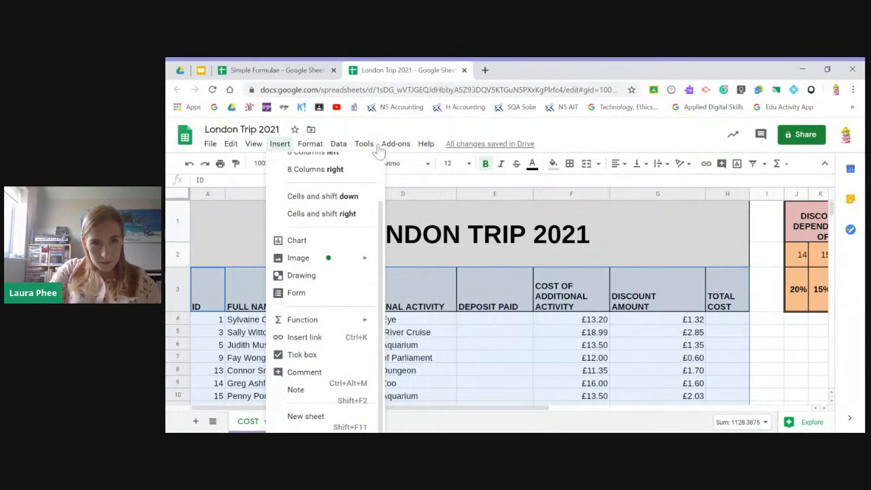
mouse_move(359, 151)
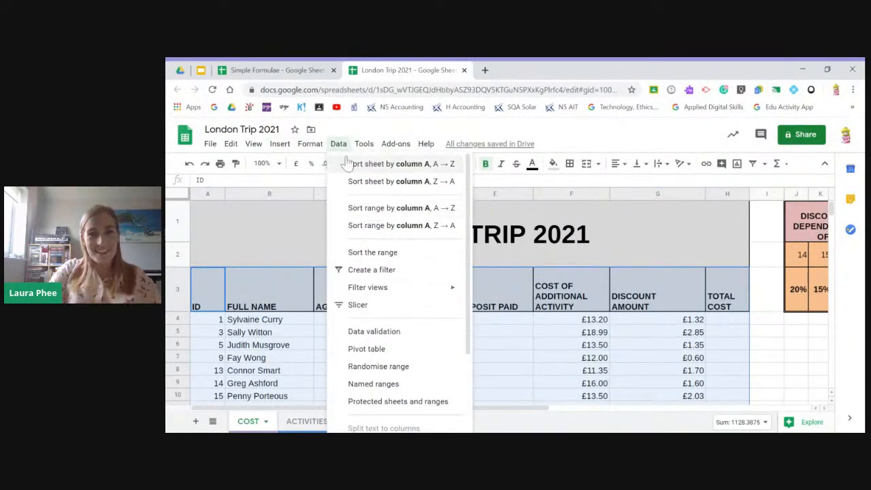
left_click(366, 256)
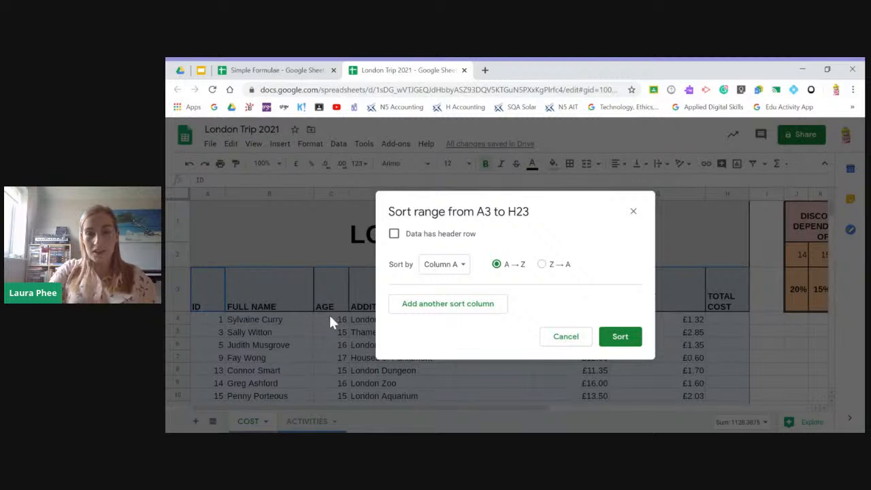
- Sort the range, treating the first row as a header, by AGE A → Z and then by ADDITIONAL ACTIVITY A → Z
left_click(394, 235)
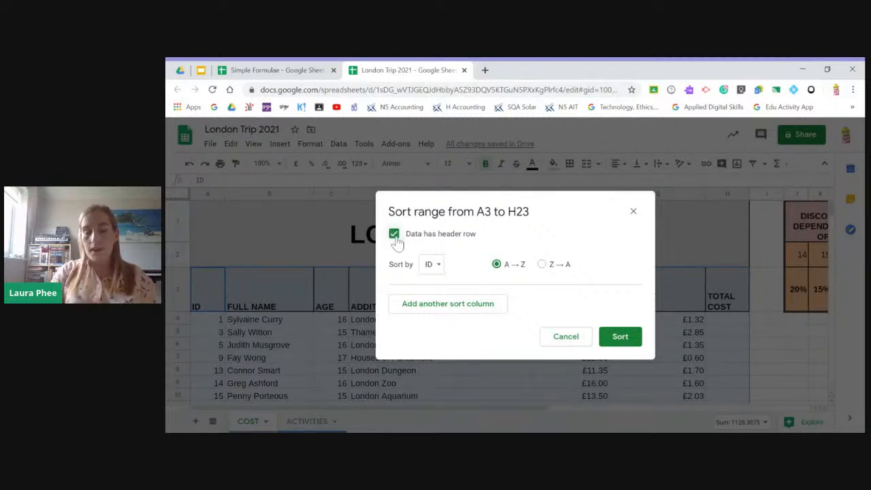
left_click(433, 265)
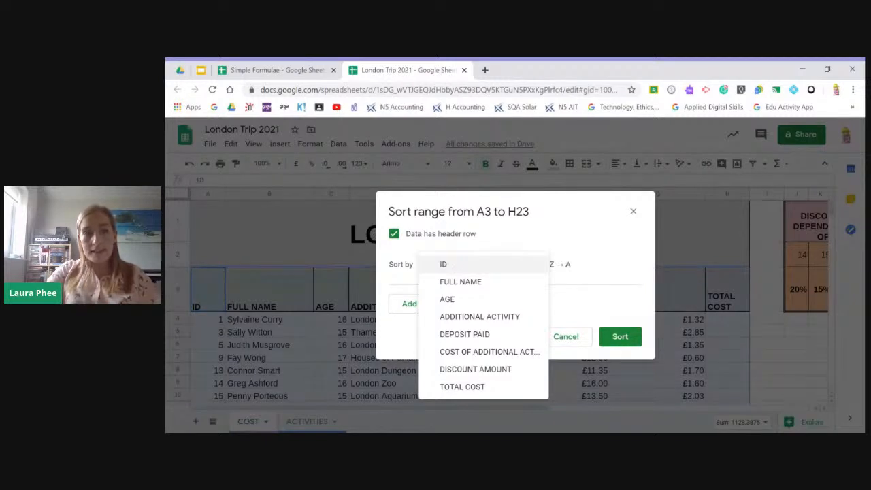
left_click(455, 301)
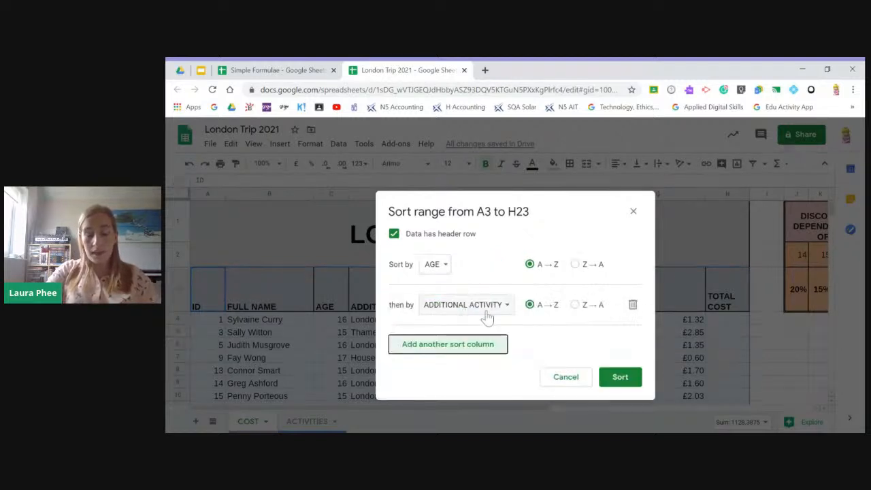
left_click(428, 313)
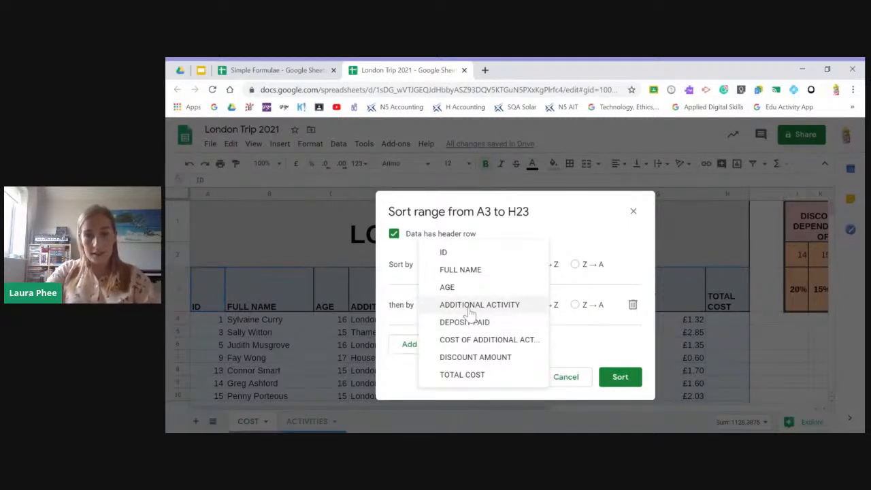
left_click(469, 311)
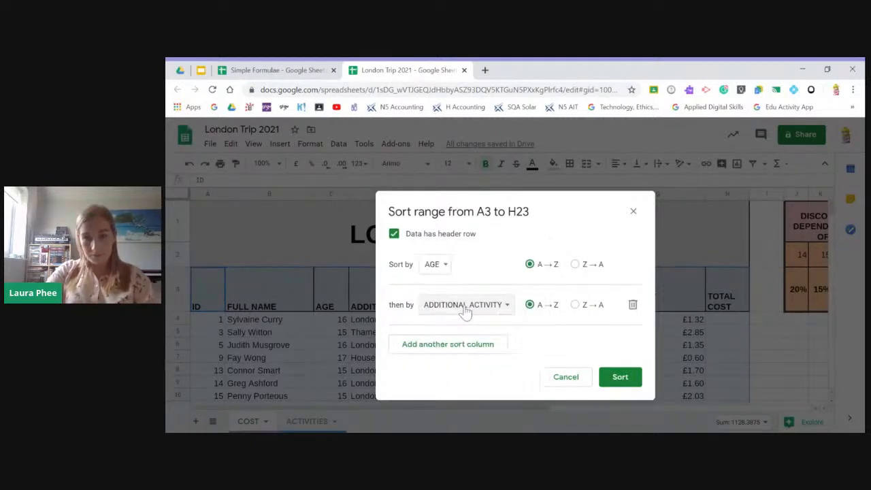
left_click(620, 378)
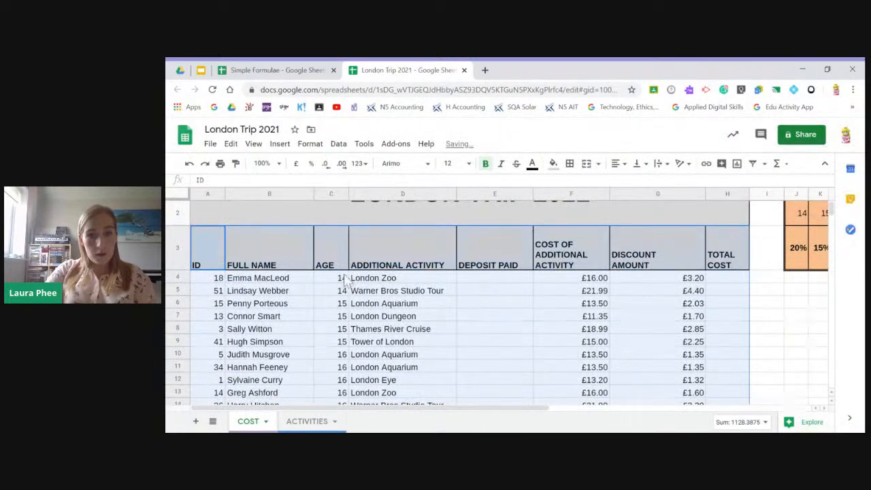
- Select the pupil table A3:H23 including its header row and create a filter on it
scroll(345, 307, "down", 2)
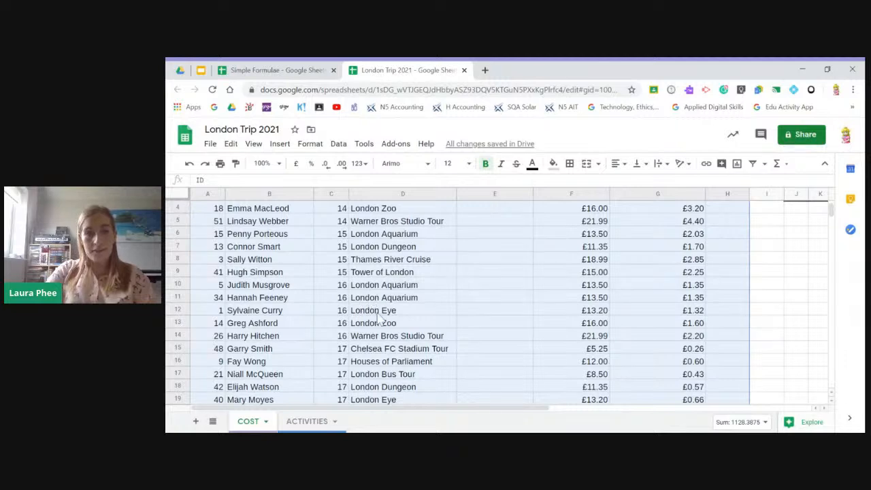
scroll(423, 368, "up", 3)
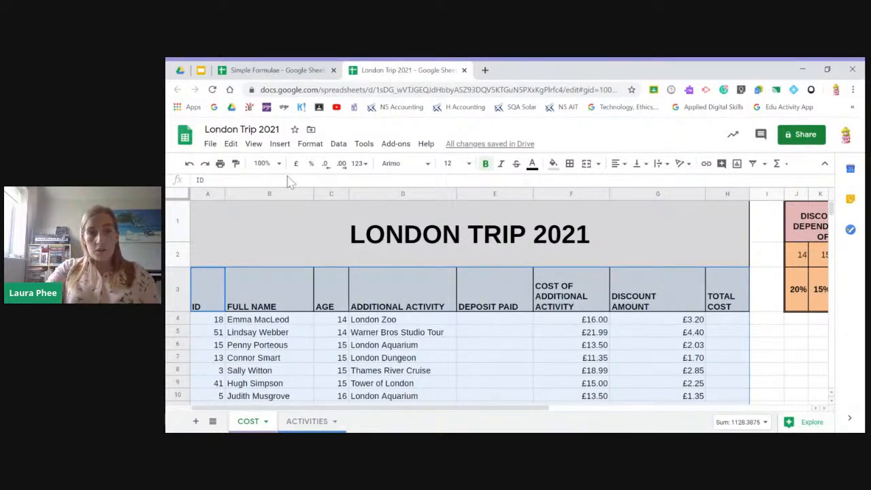
scroll(451, 330, "down", 1)
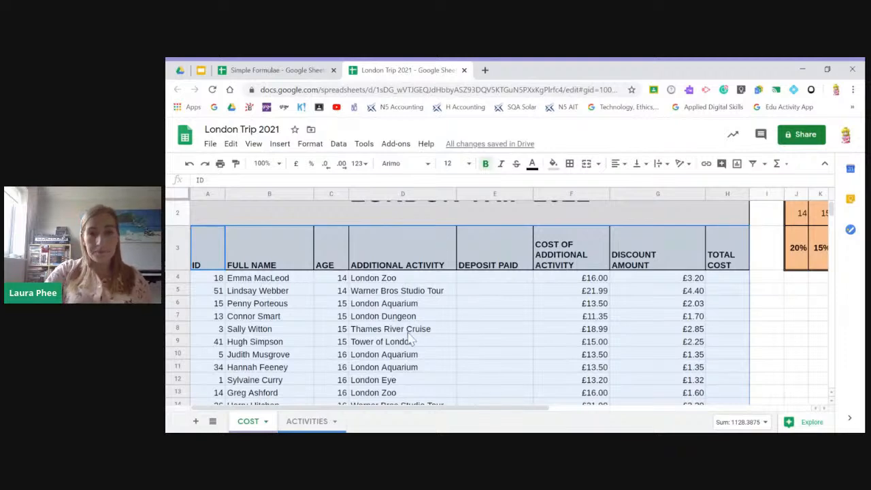
scroll(410, 338, "up", 2)
left_click(384, 305)
left_click_drag(207, 306, 723, 379)
scroll(737, 197, "up", 1)
scroll(737, 197, "up", 2)
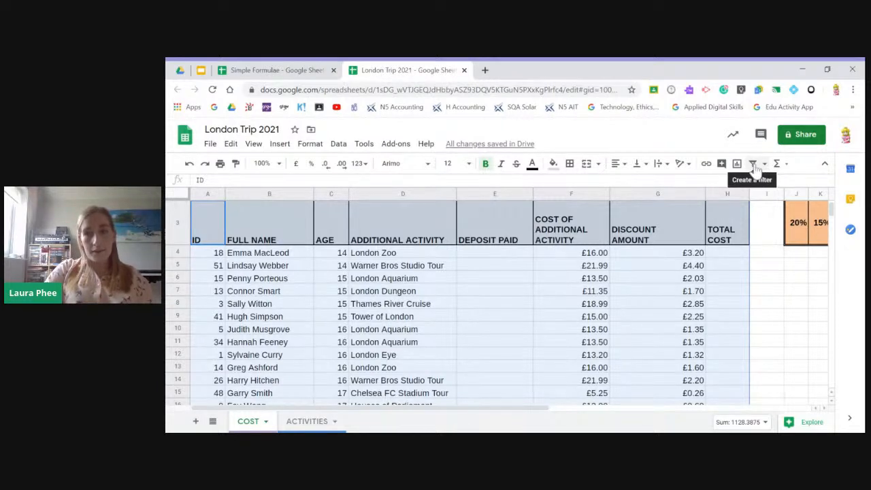
left_click(753, 165)
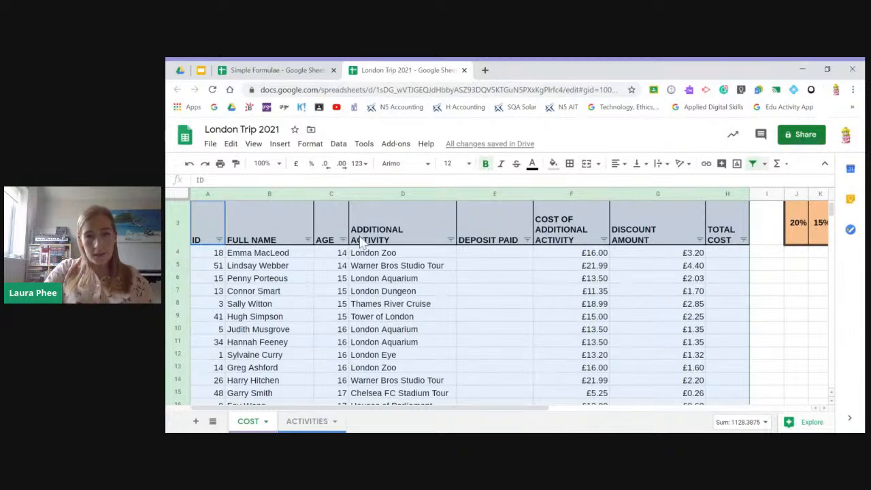
- Try to filter the Additional Activity column by values, clearing all activities and picking only London Eye
left_click(451, 240)
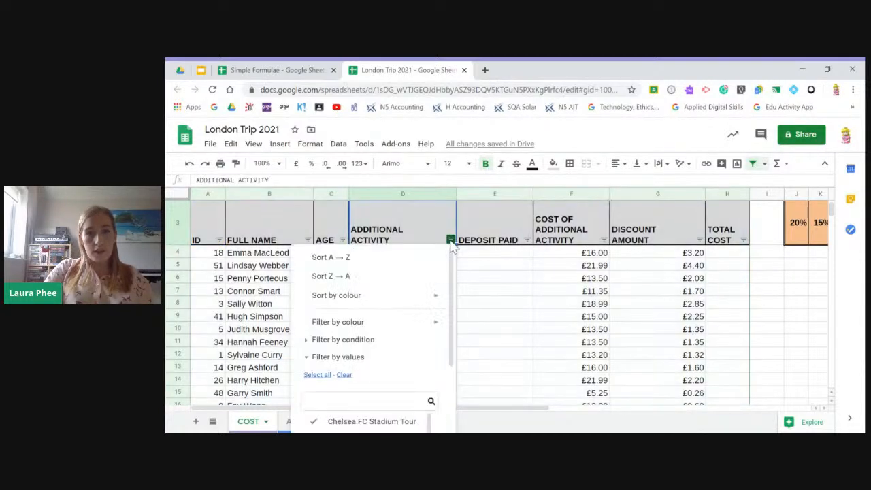
left_click(362, 356)
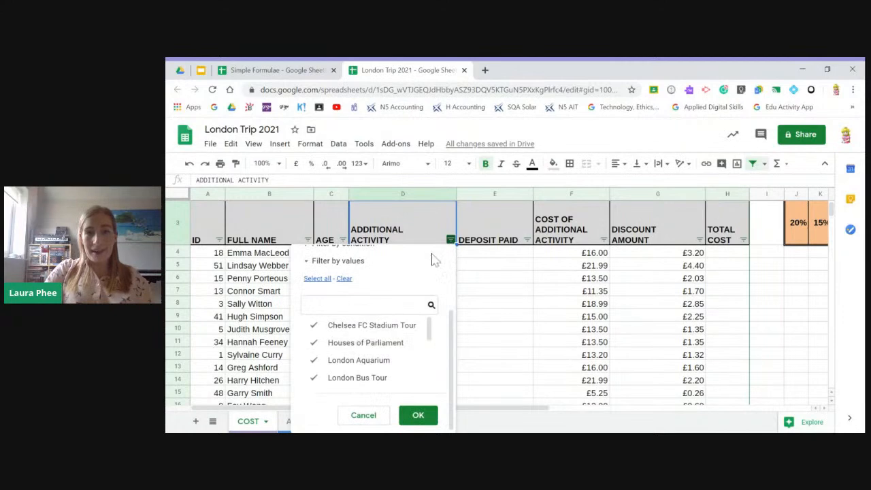
scroll(379, 366, "down", 3)
scroll(377, 367, "up", 3)
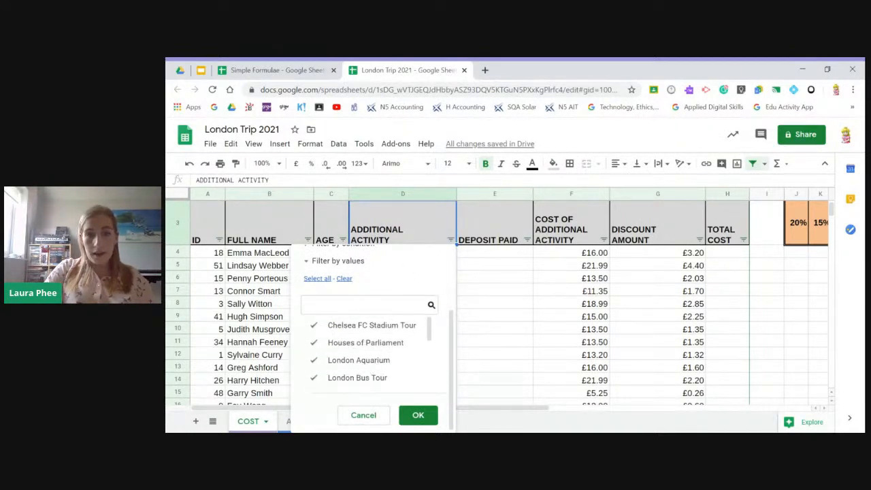
left_click(344, 278)
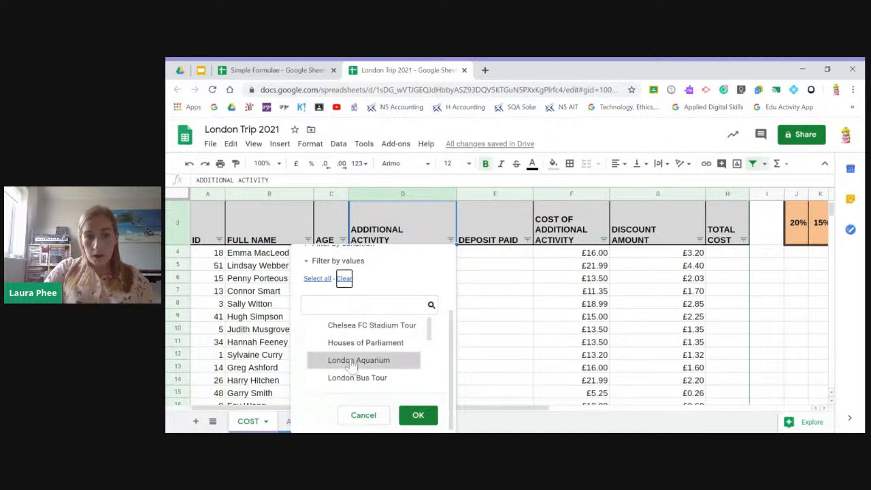
scroll(315, 374, "down", 2)
left_click(312, 358)
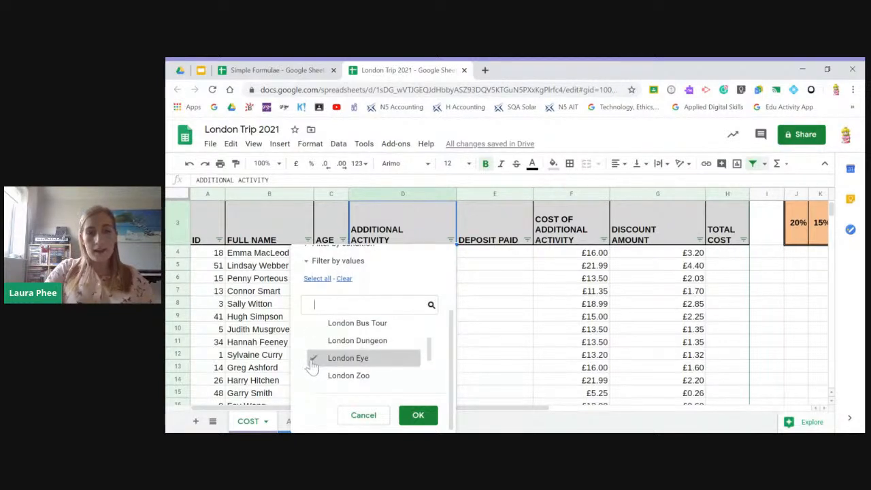
left_click(417, 415)
scroll(397, 341, "down", 2)
scroll(397, 341, "up", 2)
scroll(397, 343, "up", 1)
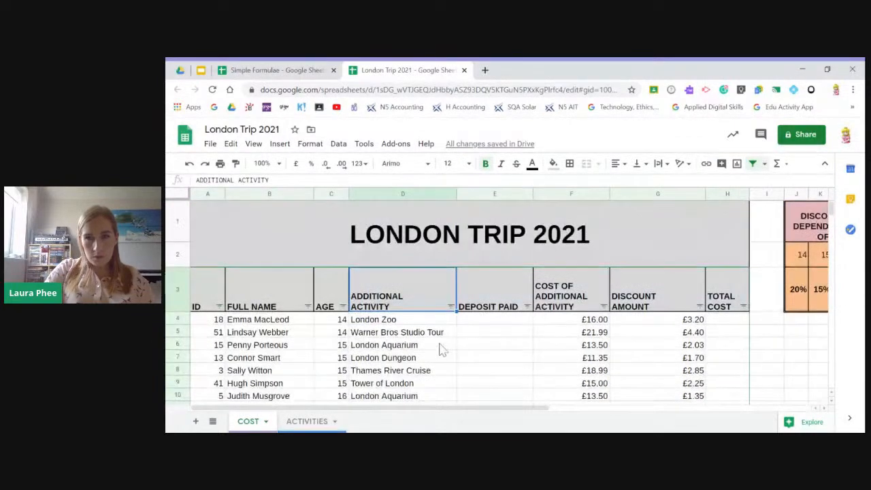
- Filter the Additional Activity column by values so that only London Eye is included
left_click(451, 306)
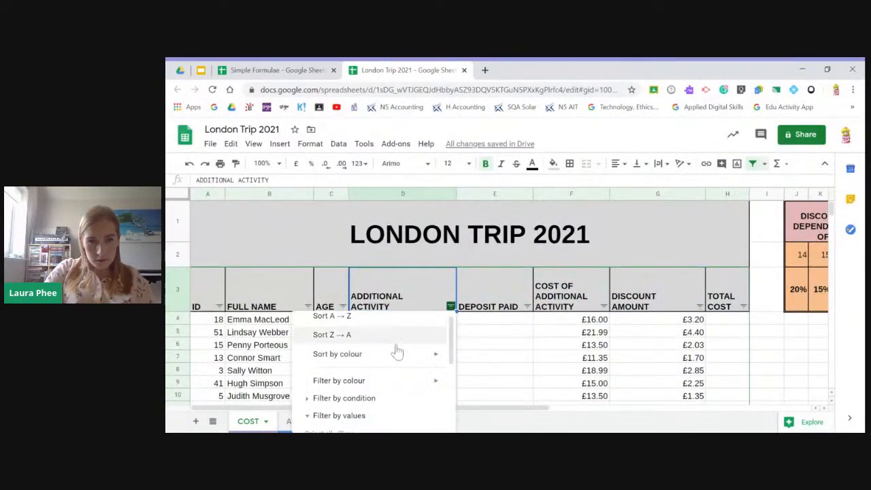
scroll(402, 347, "down", 5)
scroll(381, 386, "up", 5)
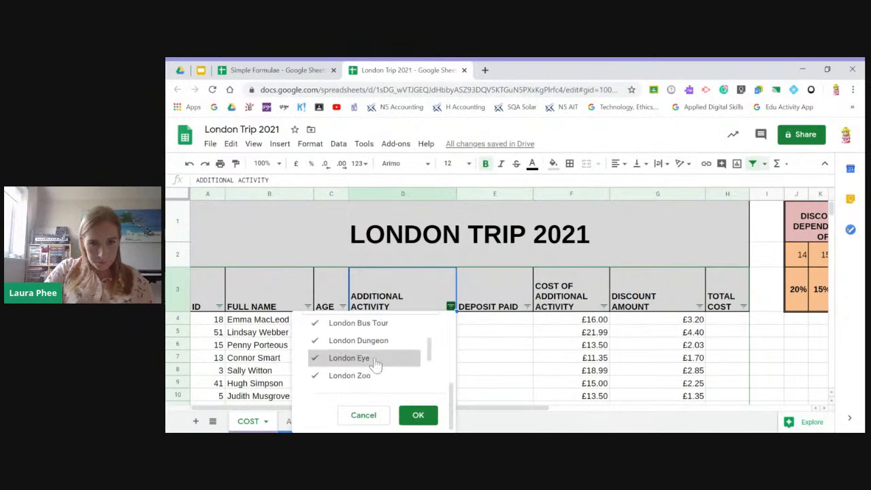
left_click(345, 386)
scroll(346, 388, "down", 3)
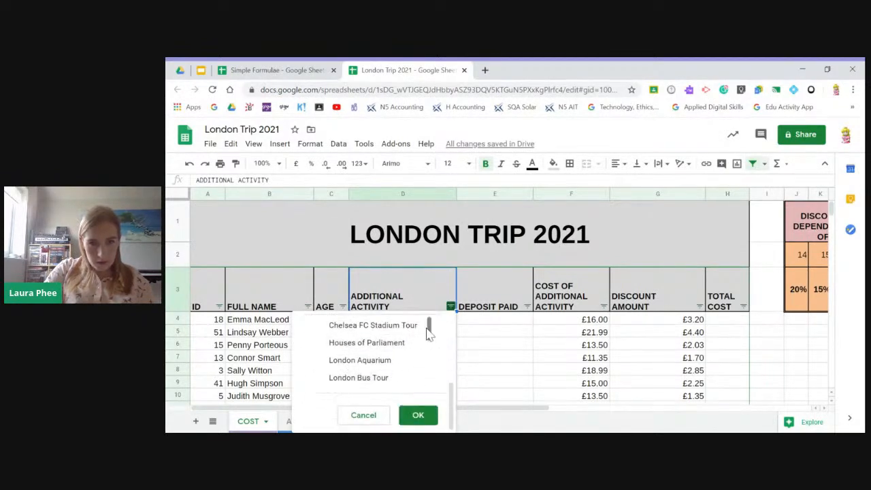
scroll(427, 333, "up", 1)
left_click_drag(427, 347, 429, 369)
left_click(361, 355)
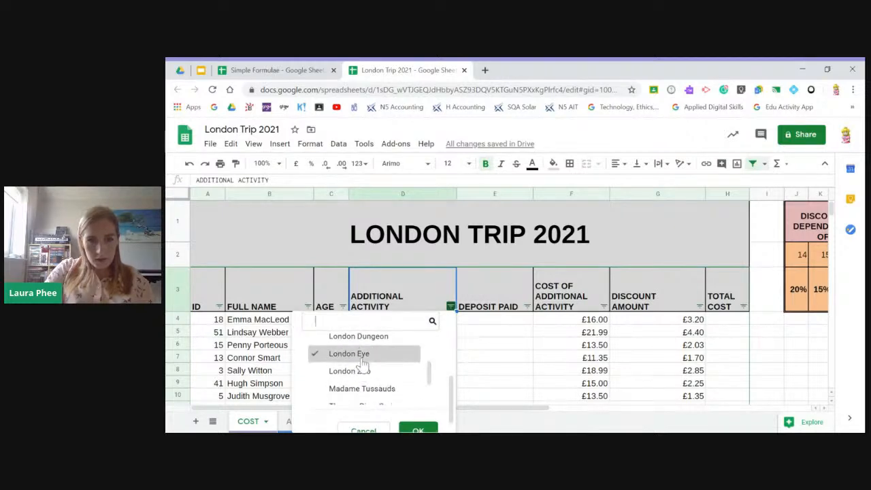
scroll(418, 425, "down", 1)
left_click(418, 424)
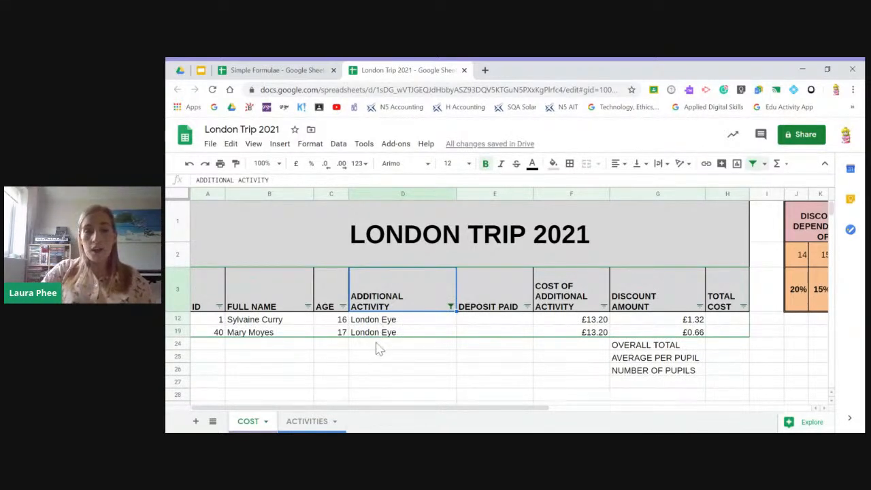
- Add Chelsea FC Stadium Tour and Houses of Parliament to the values included in the Additional Activity filter
left_click(450, 306)
scroll(417, 374, "down", 5)
scroll(334, 381, "up", 2)
scroll(321, 399, "down", 2)
scroll(321, 381, "up", 1)
left_click(320, 376)
left_click(320, 358)
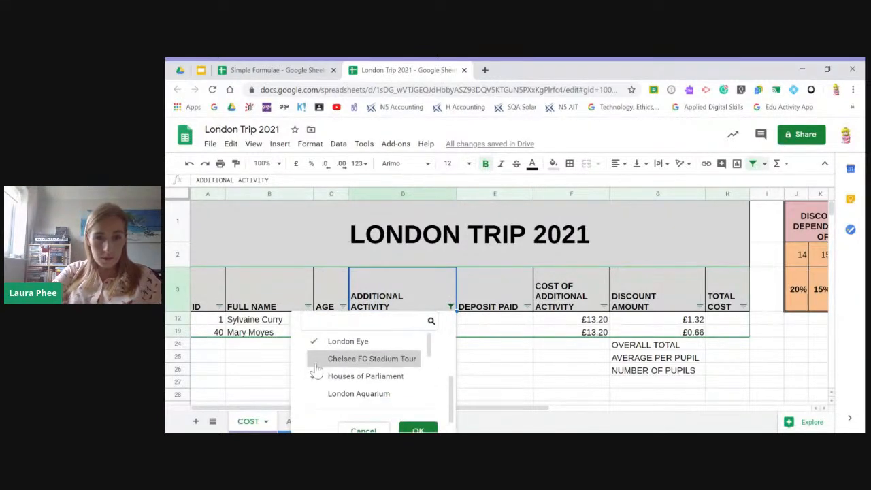
left_click(417, 429)
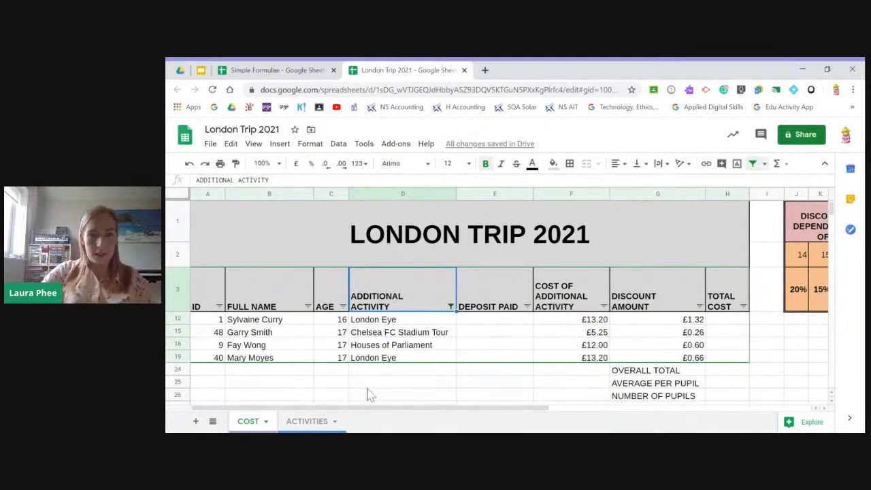
- Filter the Age column by values, excluding 16 and keeping only 17
left_click(343, 306)
scroll(320, 368, "down", 3)
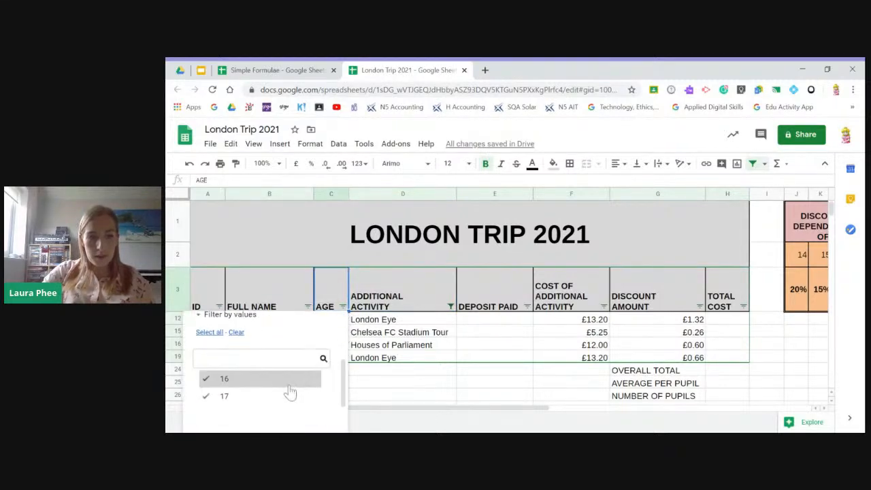
left_click(205, 380)
scroll(256, 412, "down", 2)
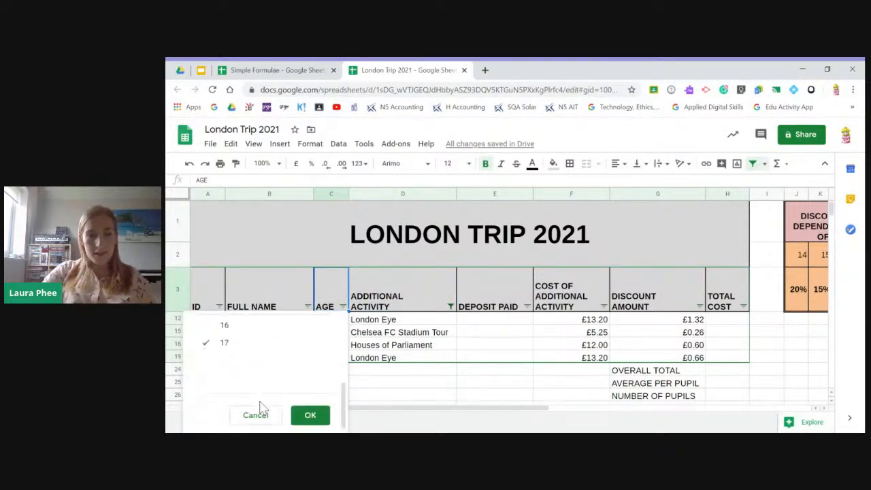
left_click(307, 415)
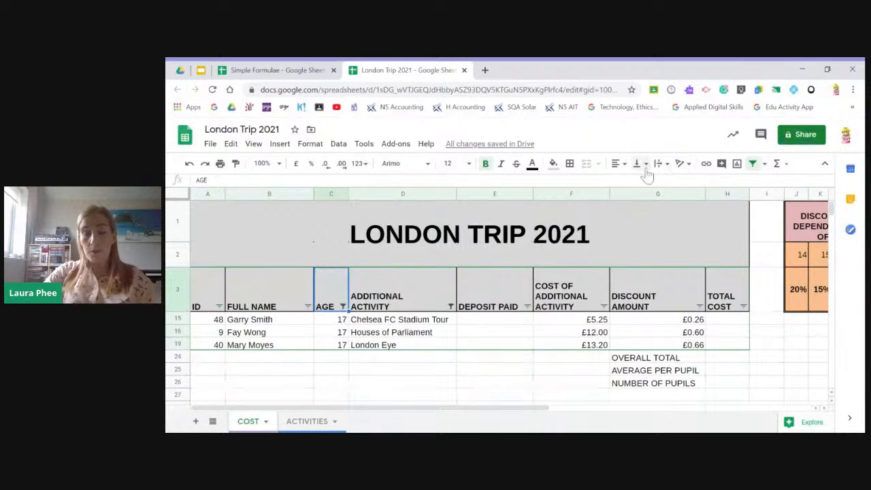
- Save the current age and activity filter as a filter view
left_click(765, 167)
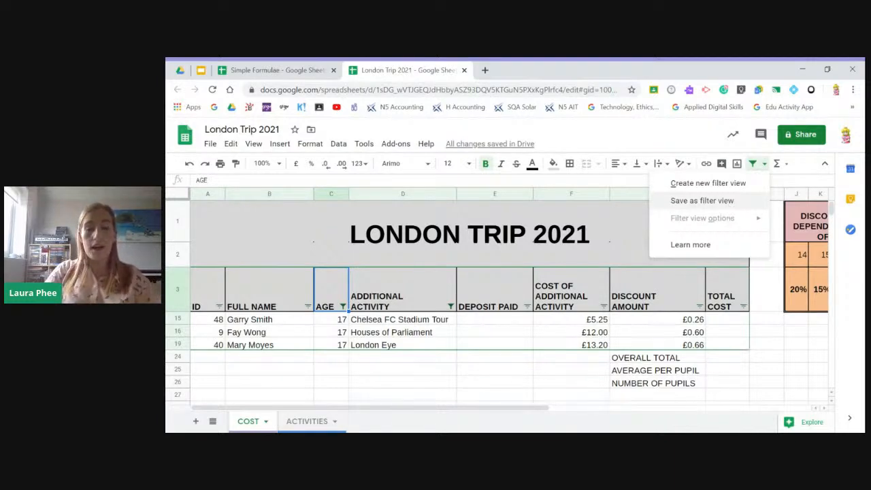
left_click(714, 201)
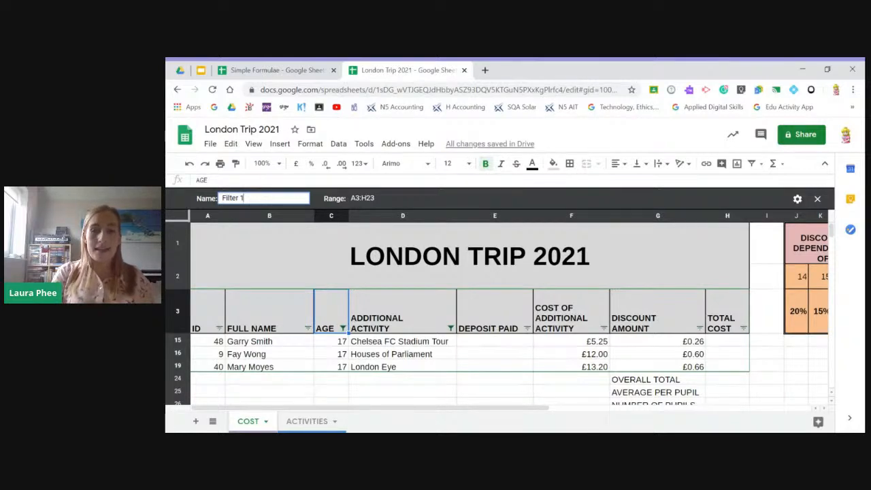
- Name the new filter view "Additional Activity who are aged 17"
key("BackSpace")
key("BackSpace")
key("BackSpace")
key("BackSpace")
key("BackSpace")
key("BackSpace")
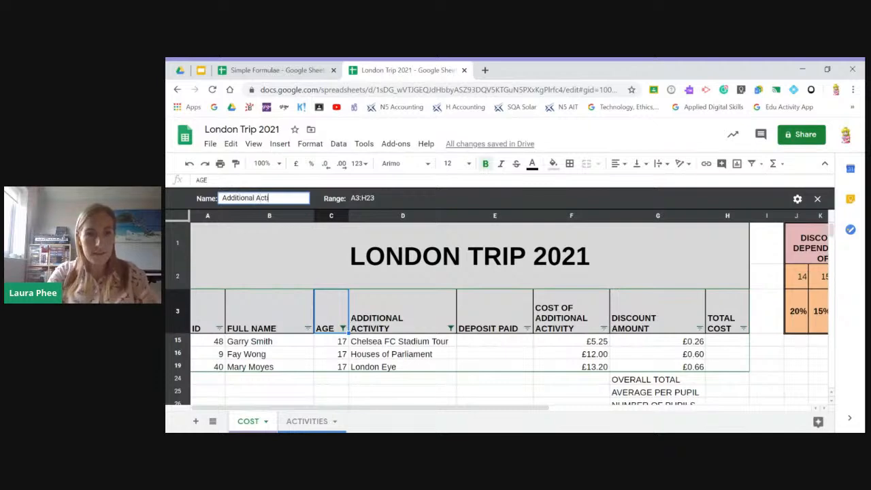
type("Additional Activity who are")
type("ged")
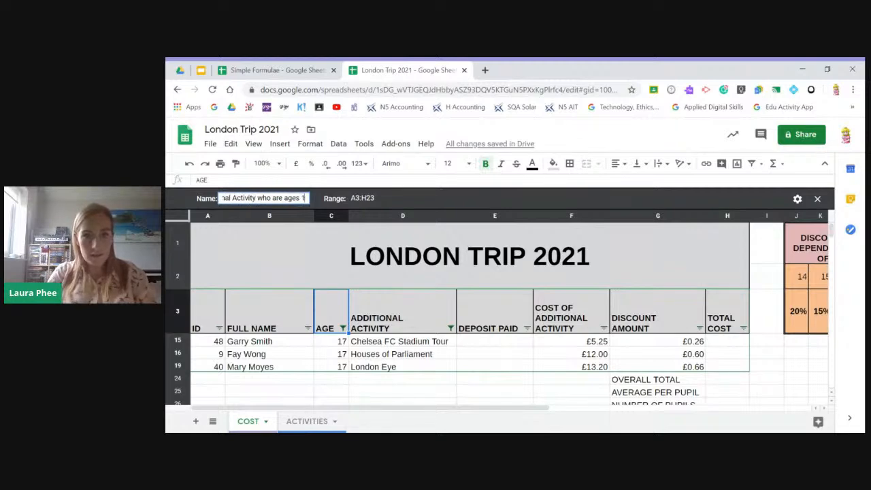
type(" 17")
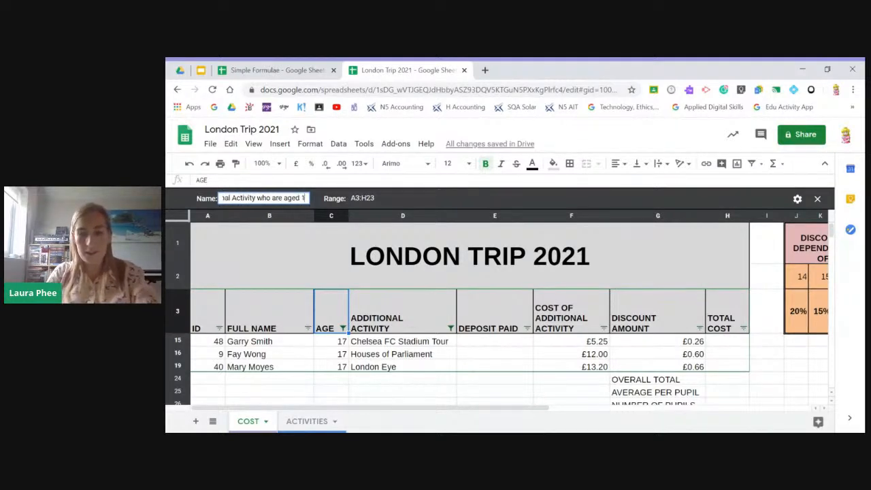
key("Return")
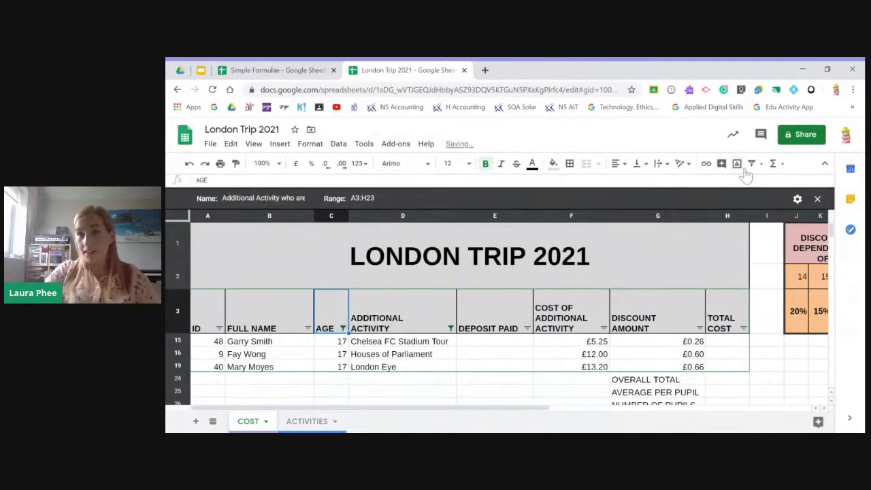
- Exit the filter view and remove the filter from the London Trip data
left_click(761, 164)
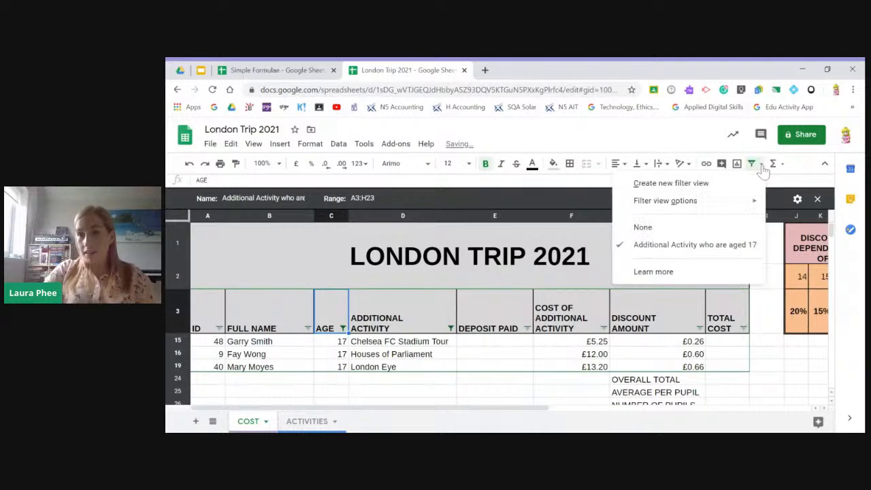
left_click(650, 229)
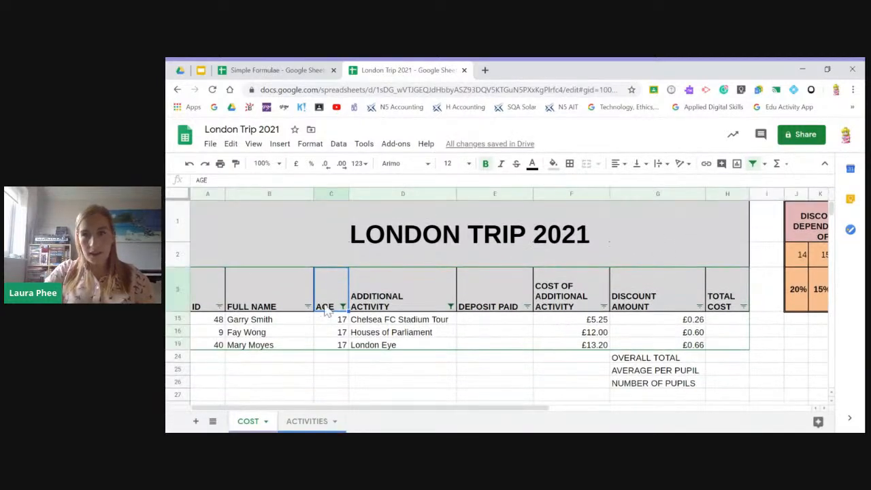
left_click(754, 165)
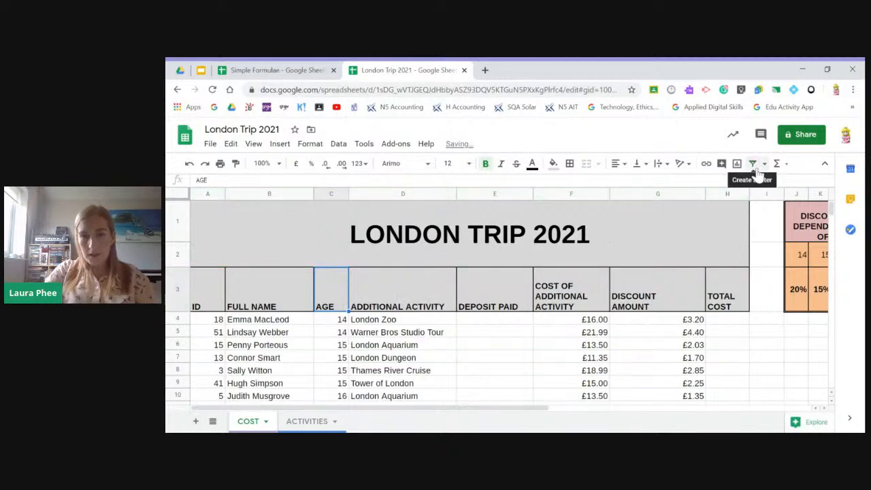
- Apply the saved "Additional Activity who are aged 17" filter view and return to the unfiltered pupil list
left_click(764, 164)
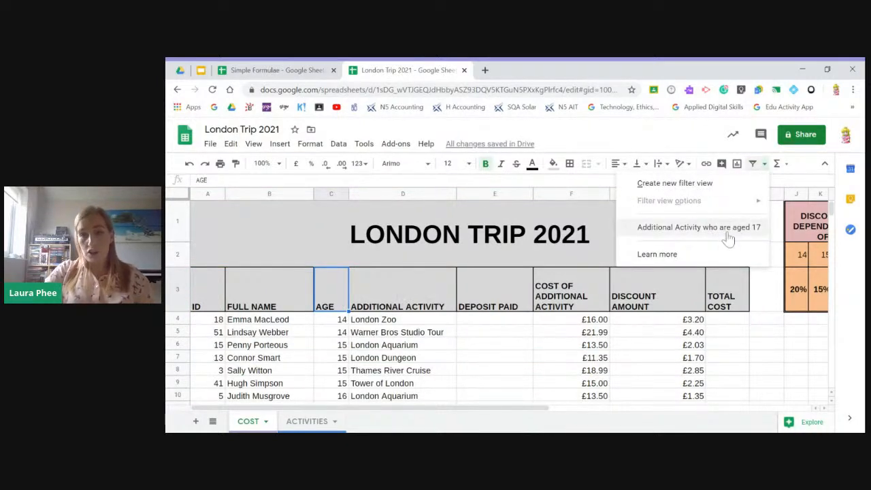
left_click(764, 165)
left_click(765, 166)
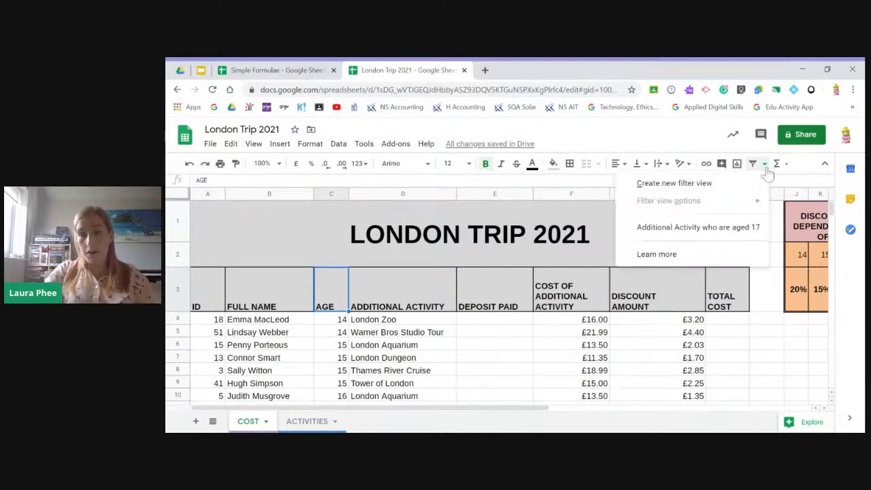
left_click(699, 232)
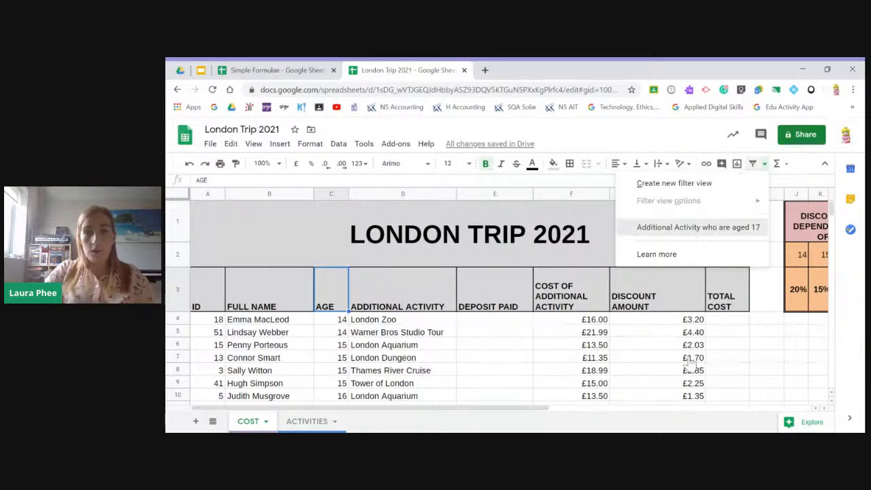
left_click(762, 166)
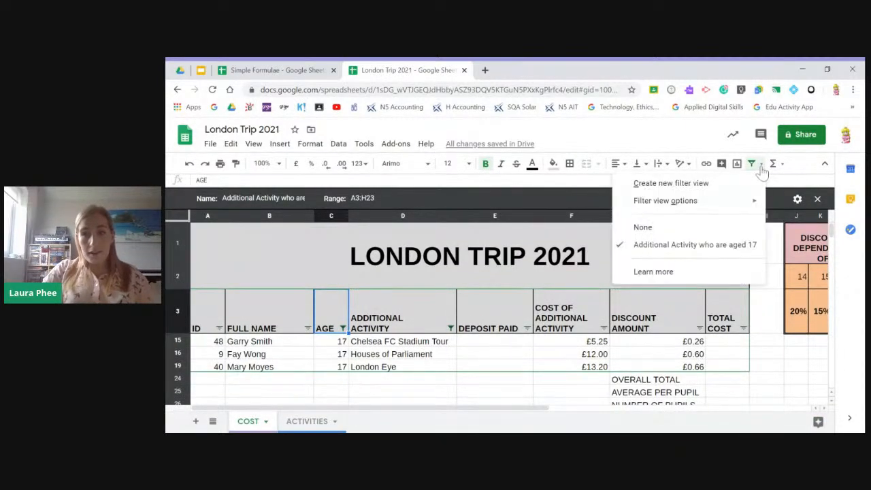
left_click(647, 229)
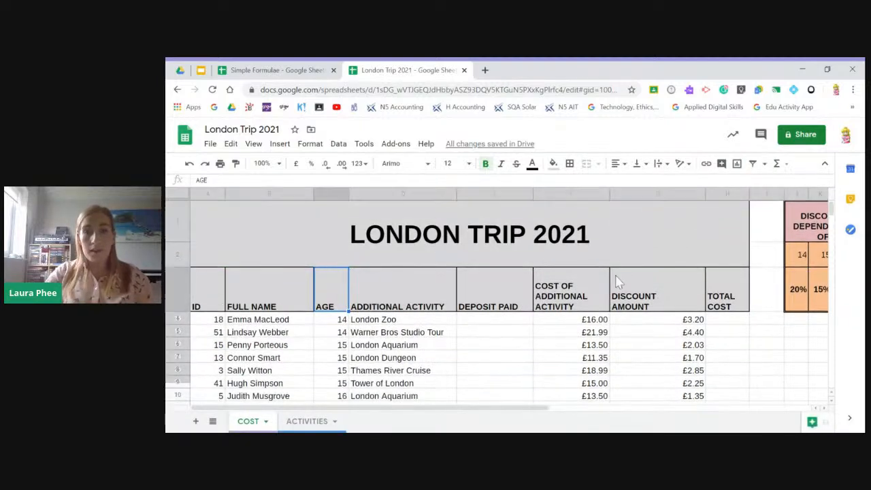
scroll(551, 327, "down", 3)
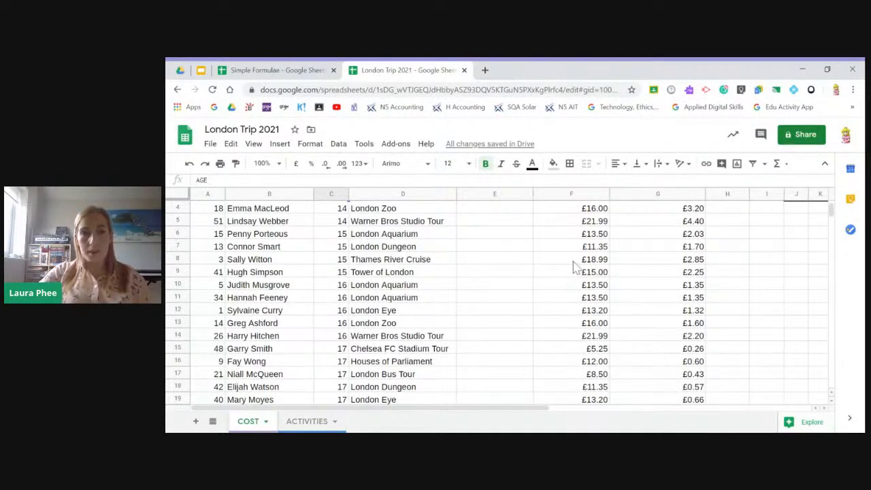
- Switch to the Google Slides presentation and advance to the "4. Formatting Cells/Worksheets" slide
left_click(201, 71)
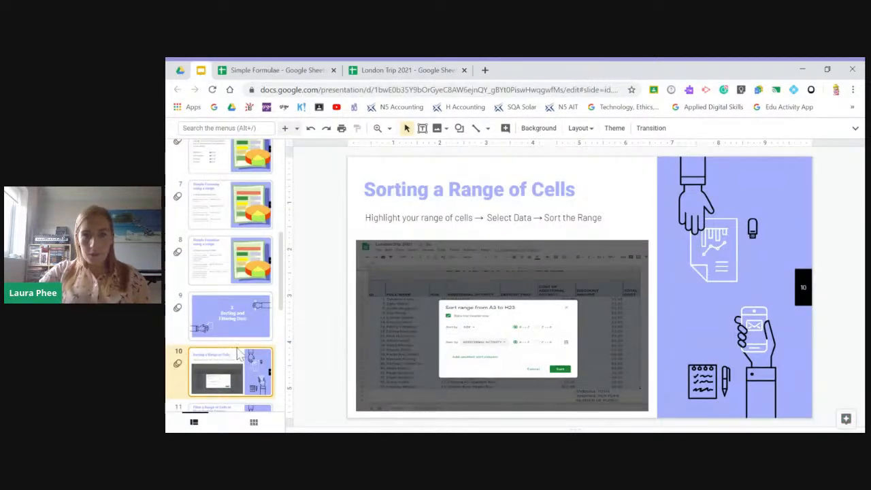
key("Down")
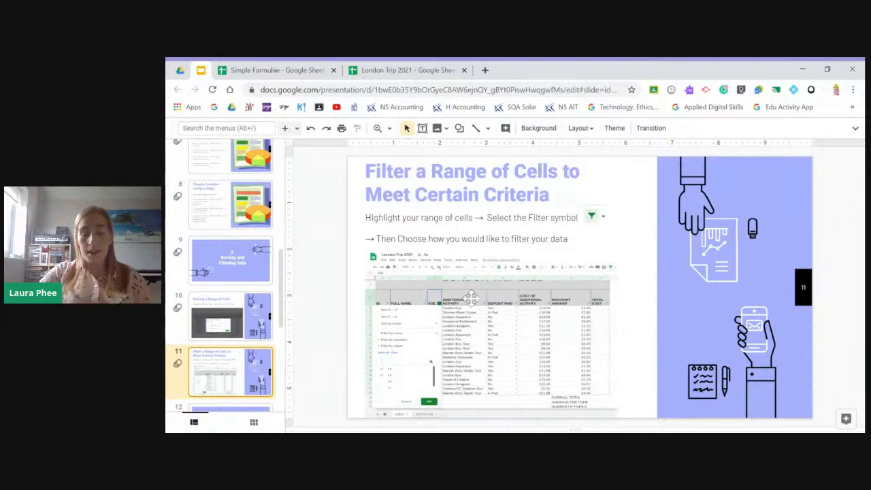
key("Down")
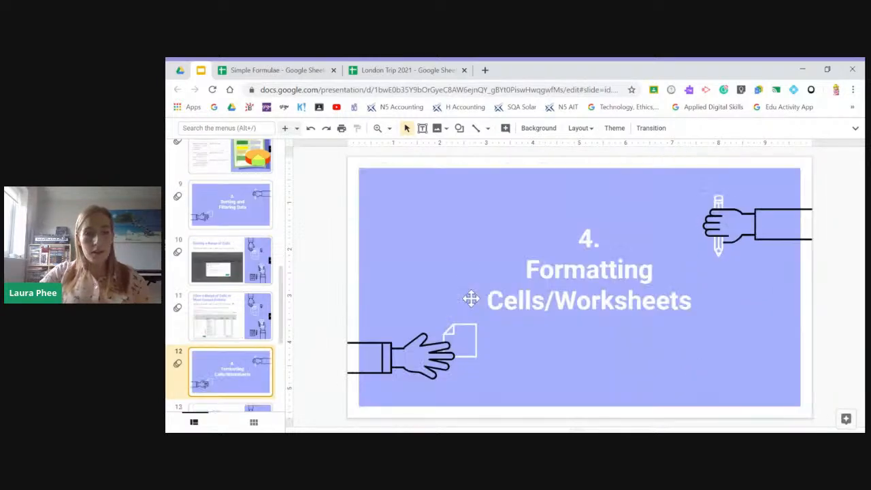
scroll(279, 347, "down", 1)
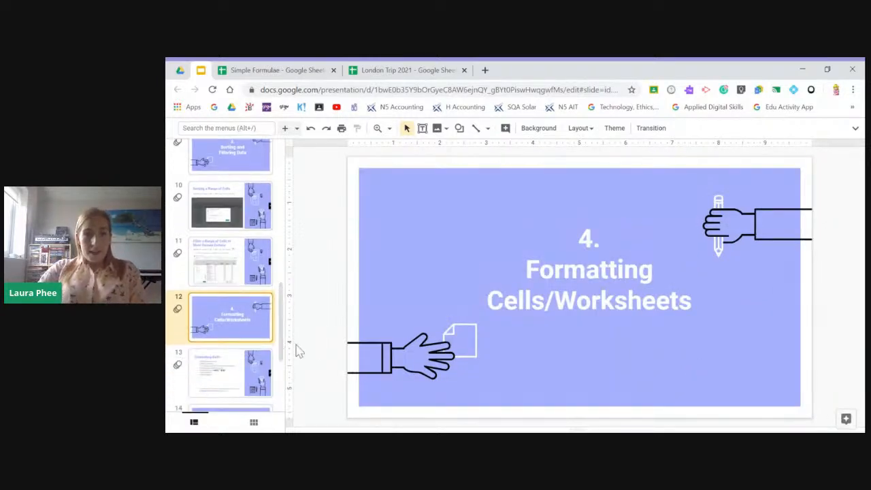
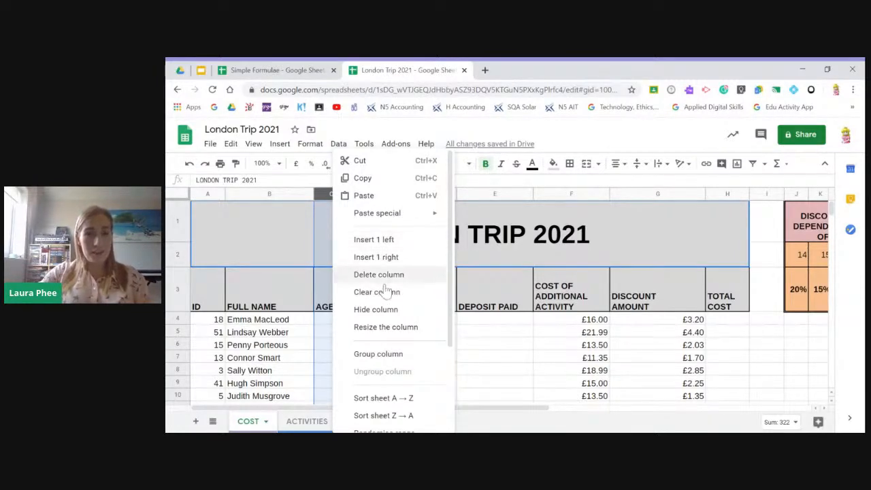
- Insert a new column directly after the FULL NAME column on the COST sheet
left_click(292, 199)
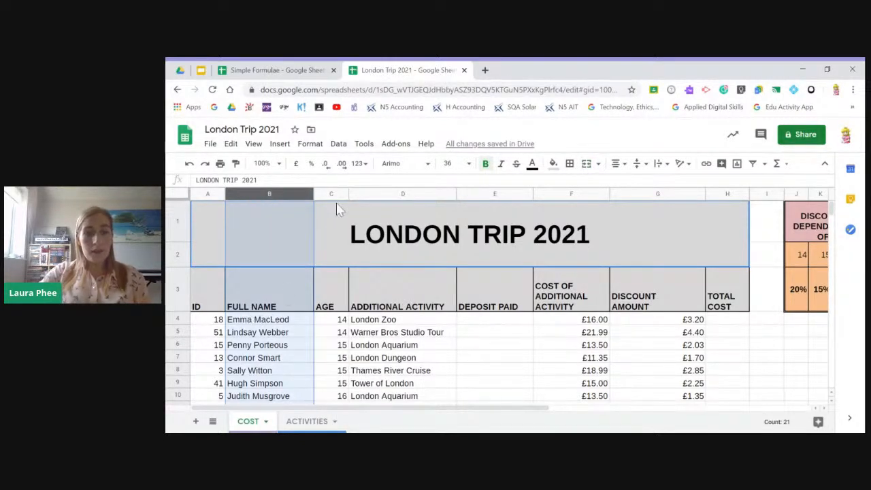
right_click(285, 194)
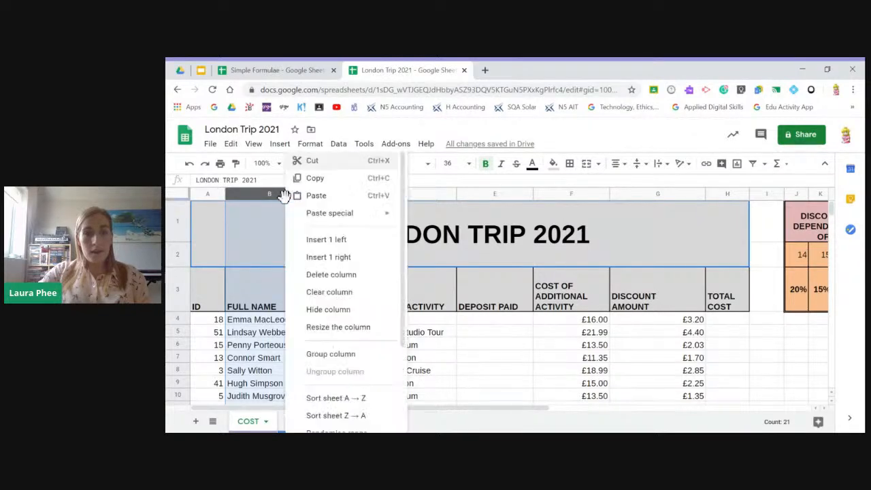
left_click(358, 262)
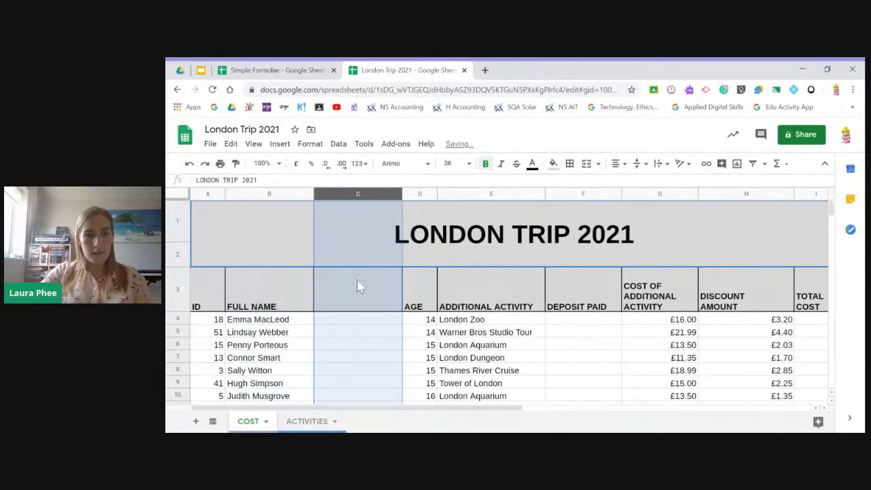
- Enter the heading SURNAME in row 3 of the new blank column C
left_click(358, 345)
left_click(360, 308)
type("Sur")
key("BackSpace")
key("BackSpace")
key("BackSpace")
type("SURNAME")
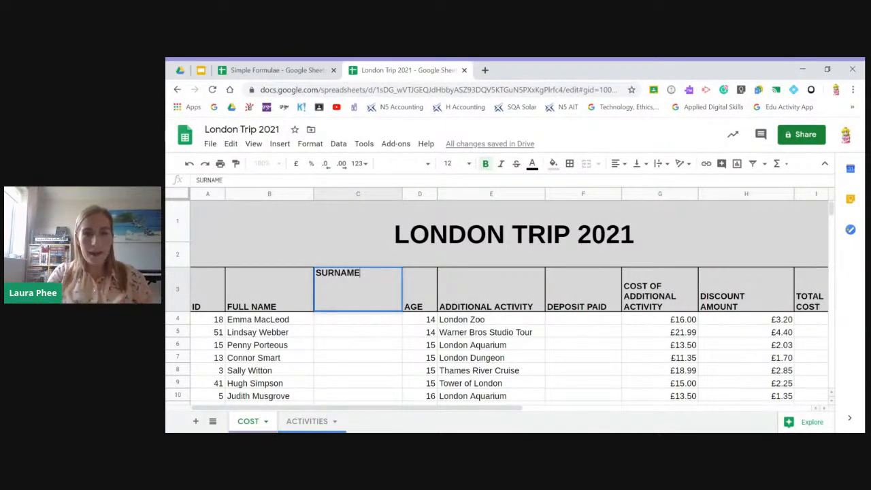
key("Return")
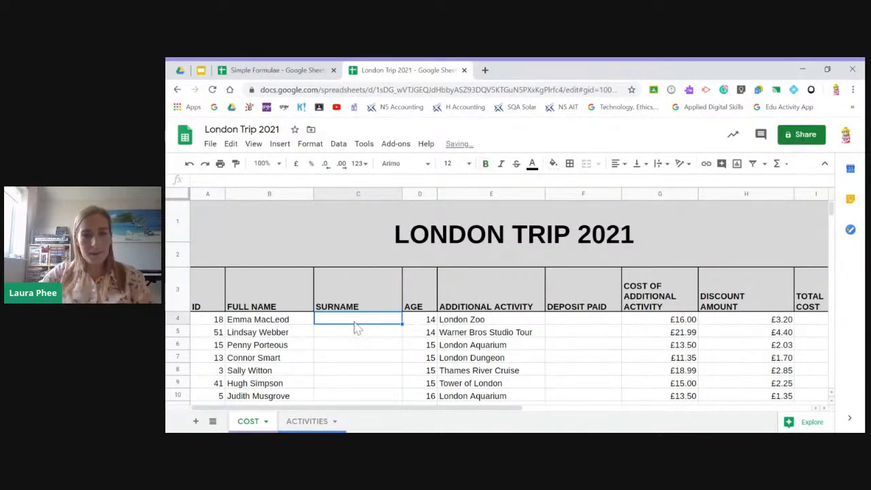
scroll(366, 320, "down", 1)
scroll(367, 308, "up", 1)
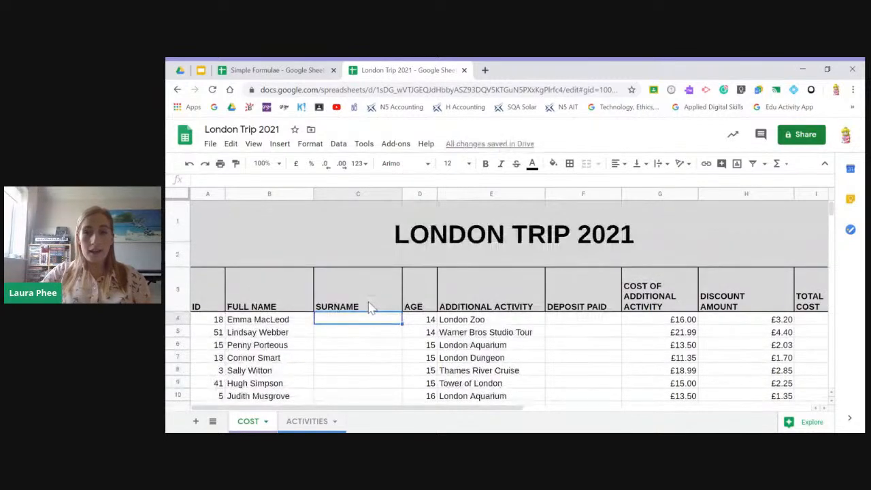
right_click(337, 198)
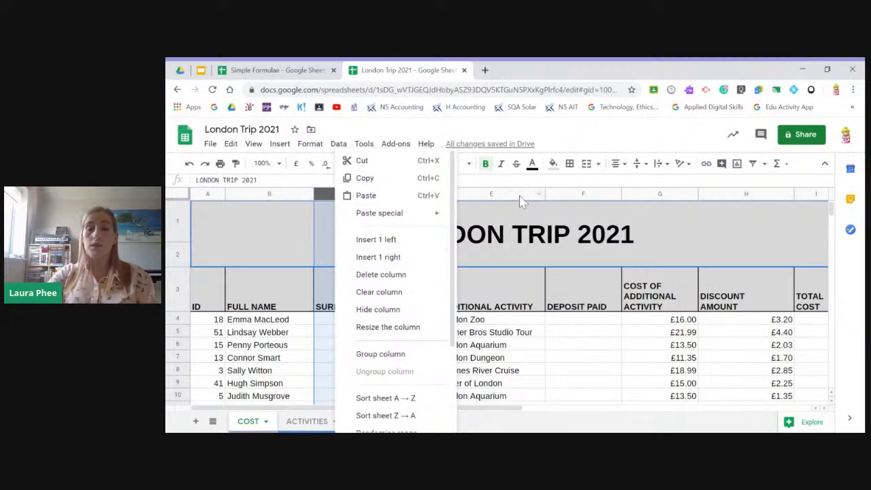
left_click(469, 194)
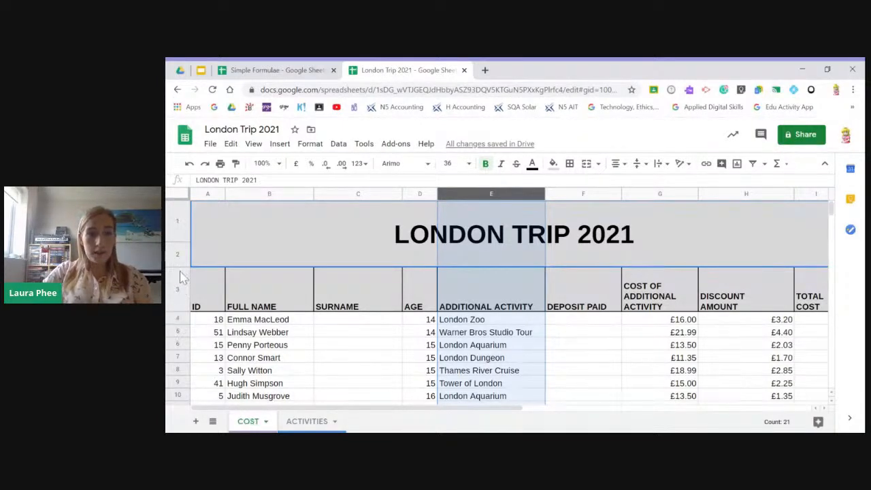
- Insert a blank row below row 4 of the pupil list and delete it again
left_click(179, 321)
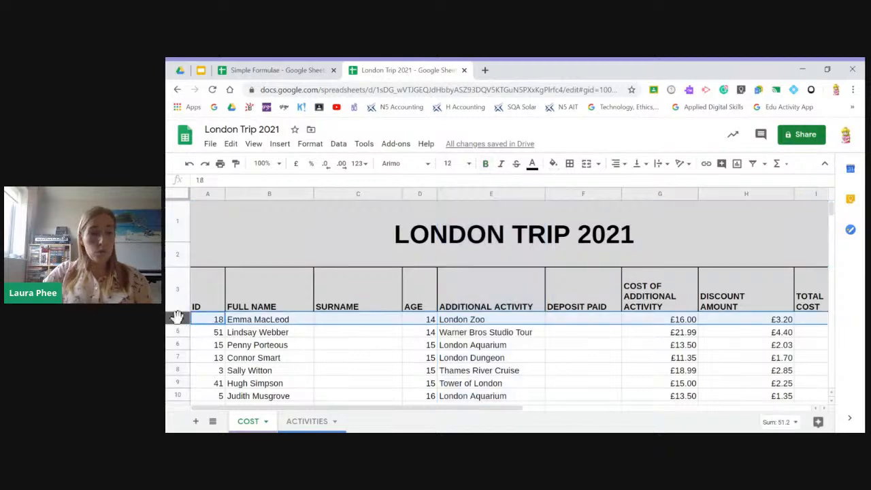
right_click(174, 318)
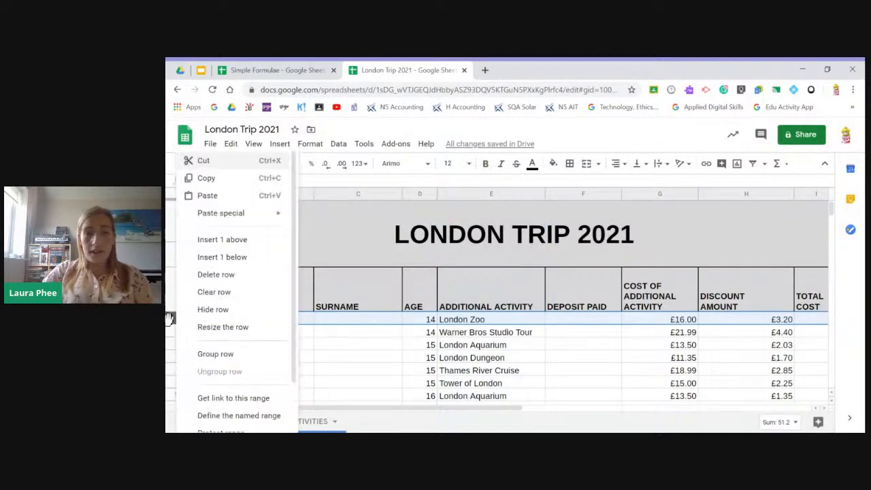
left_click(224, 259)
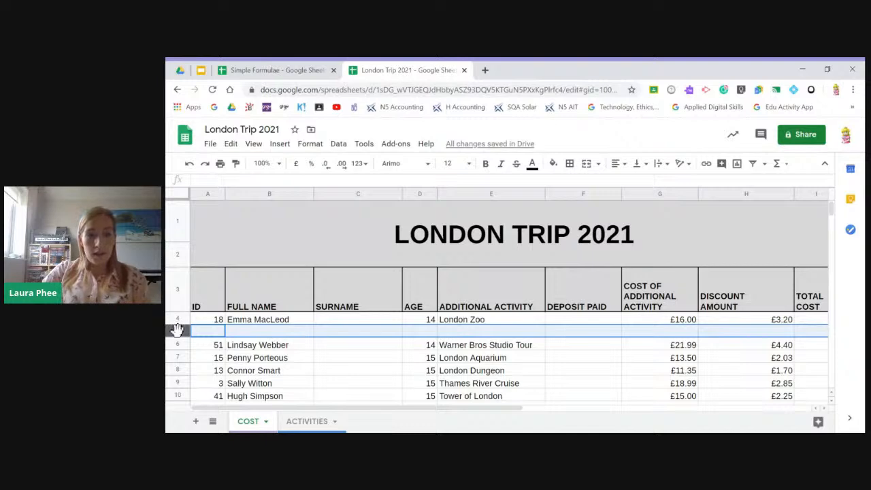
right_click(176, 329)
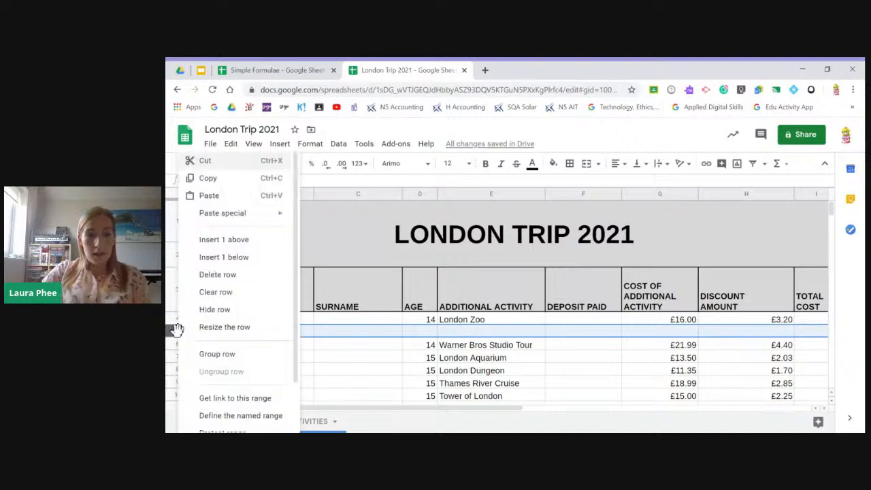
left_click(239, 278)
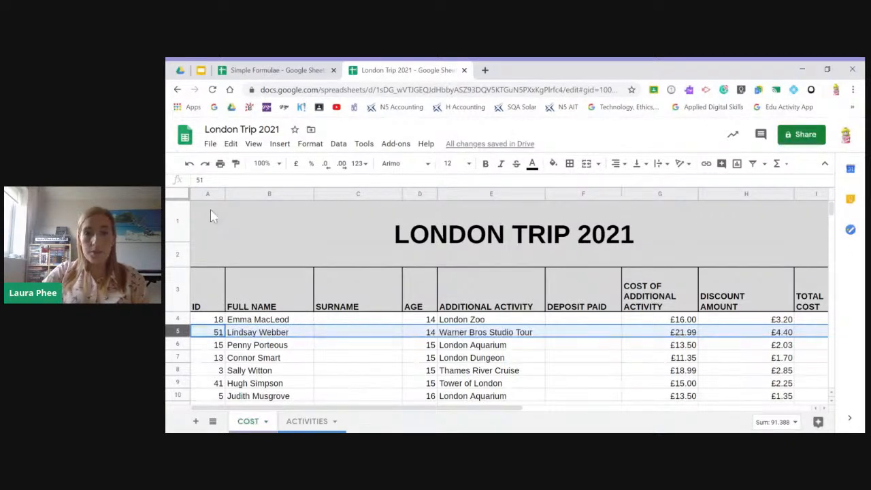
- Narrow the ADDITIONAL ACTIVITY column and auto-fit its width to its longest entry
left_click_drag(543, 194, 489, 194)
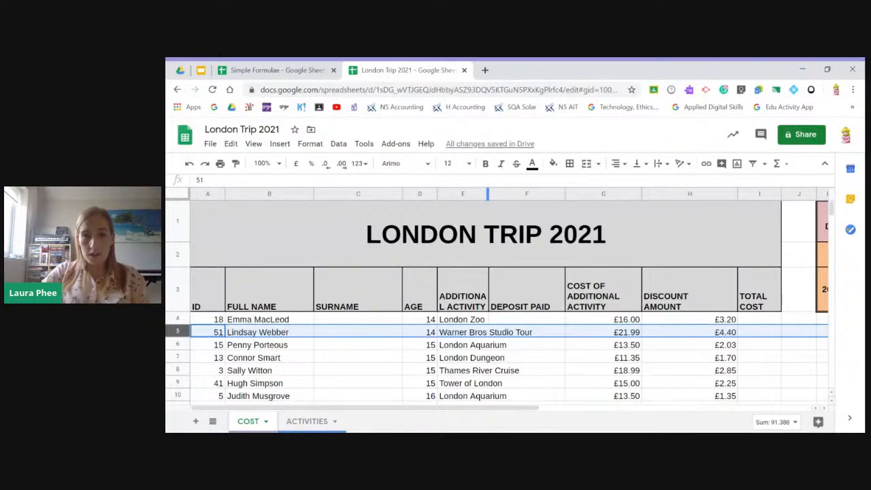
mouse_move(487, 193)
left_mouse_down()
mouse_move(549, 189)
mouse_move(471, 193)
left_mouse_up()
double_click(471, 194)
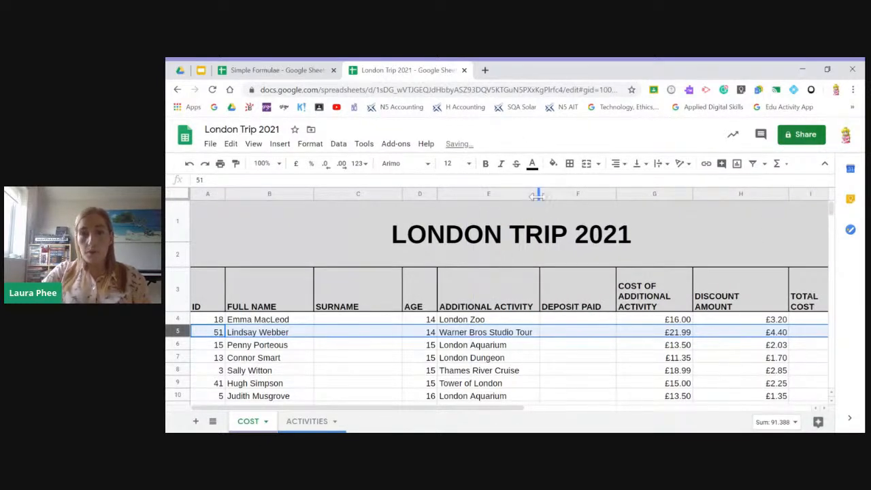
left_click_drag(538, 194, 506, 194)
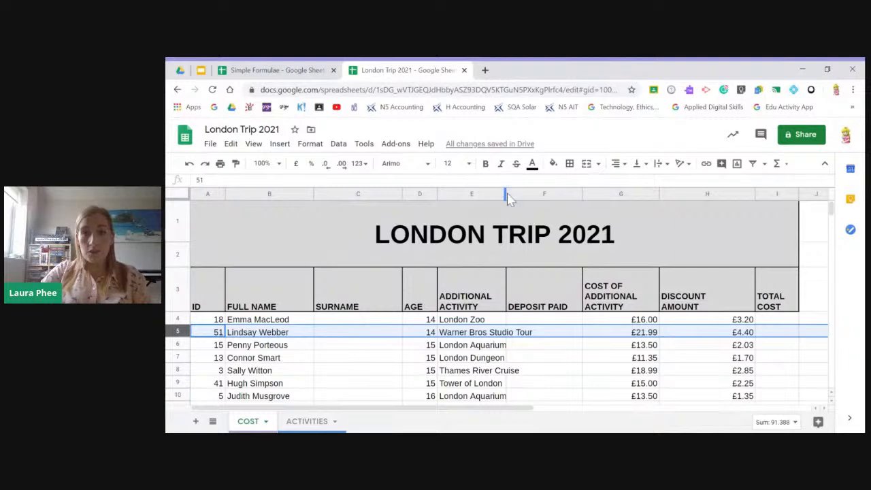
double_click(505, 194)
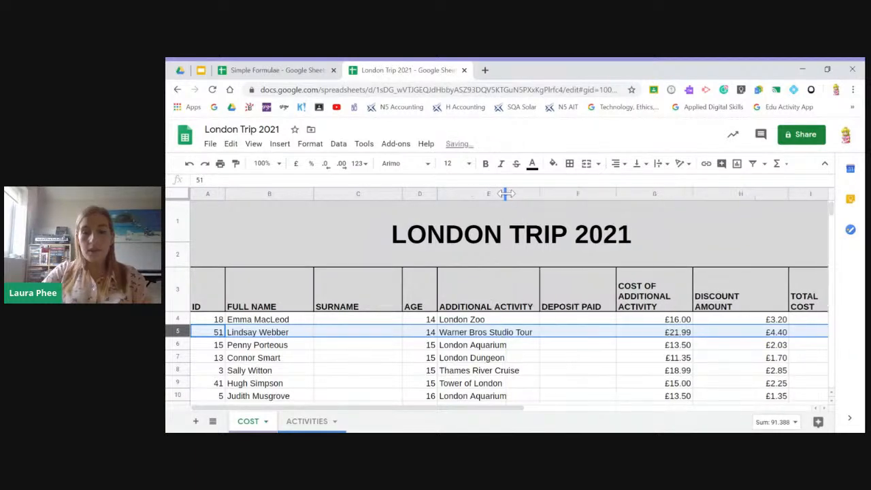
scroll(527, 359, "down", 3)
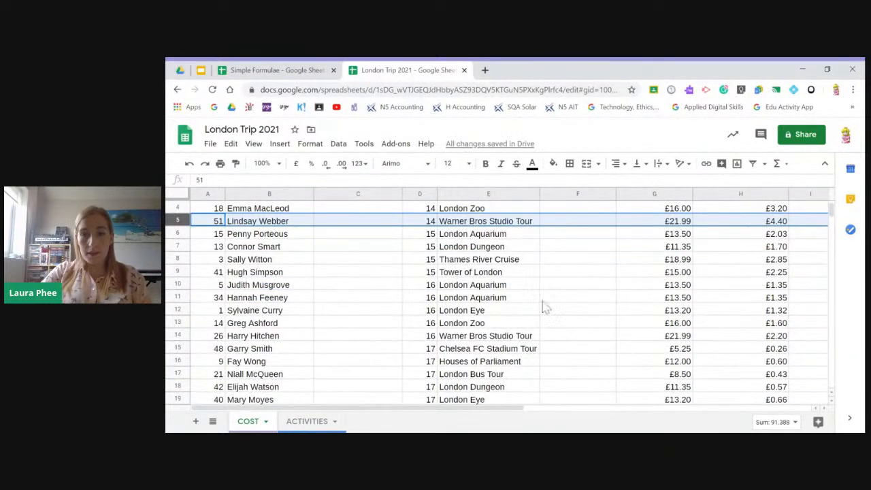
scroll(543, 359, "down", 3)
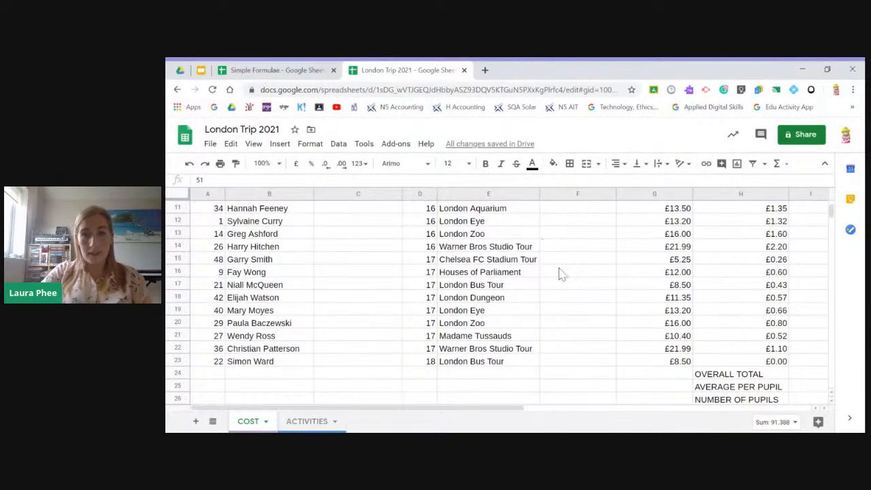
scroll(559, 273, "up", 5)
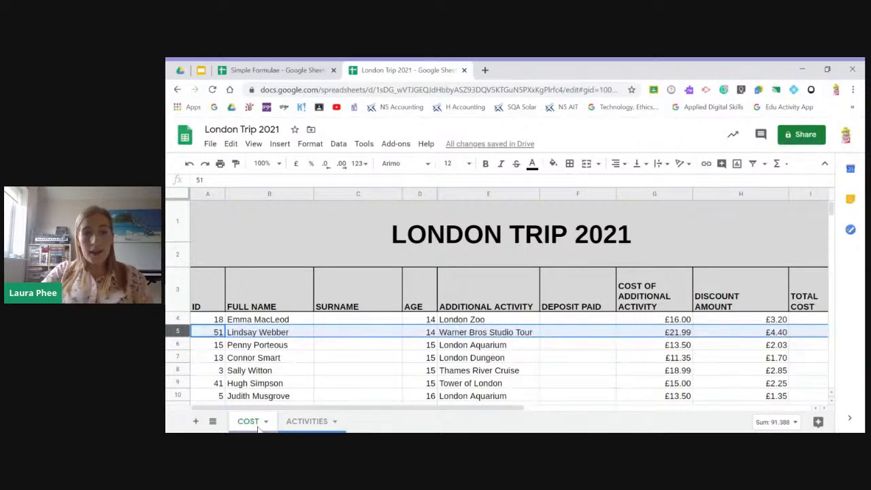
- Add a new sheet after the ACTIVITIES sheet and rename it MEDICAL INFO
left_click(302, 421)
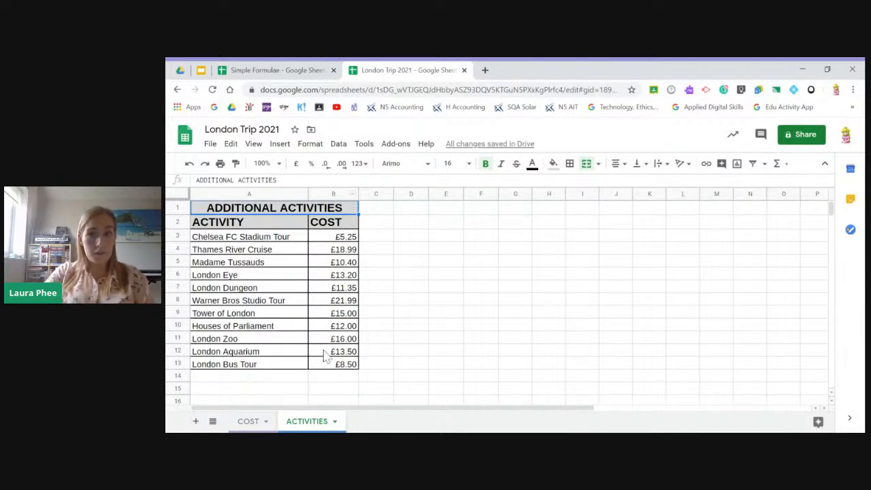
left_click(195, 421)
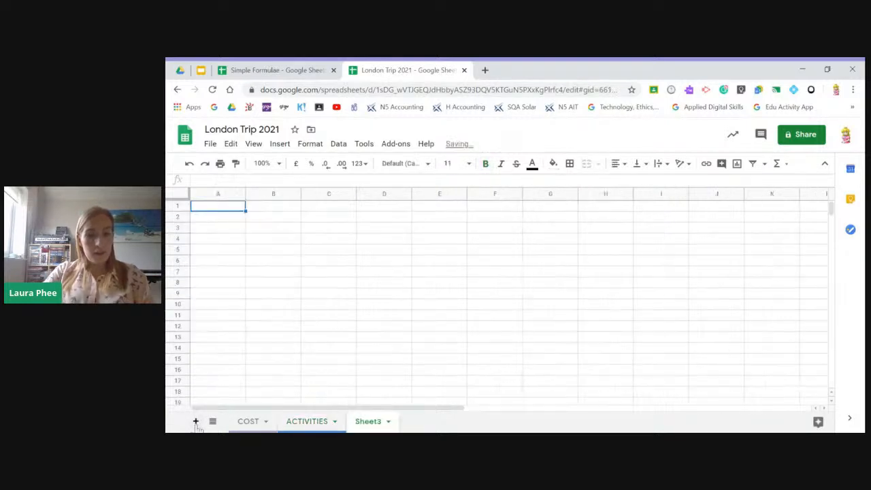
right_click(367, 422)
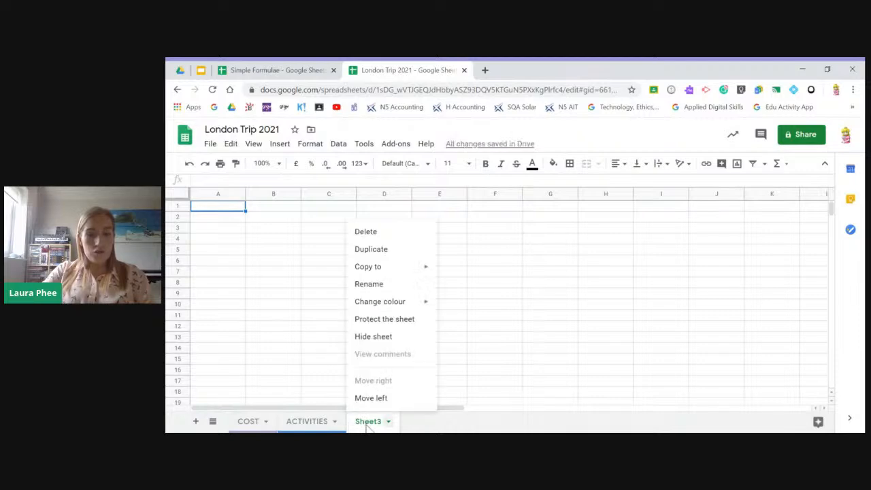
left_click(396, 285)
type("MED")
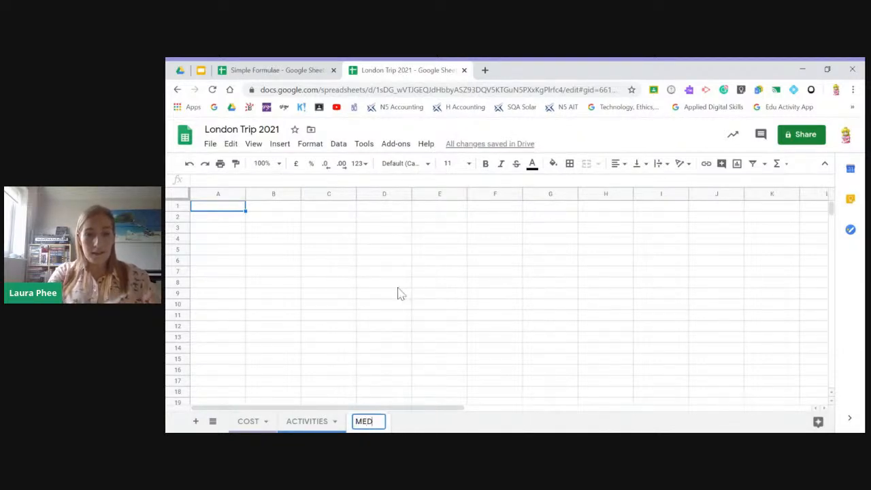
type("ICAL INFO")
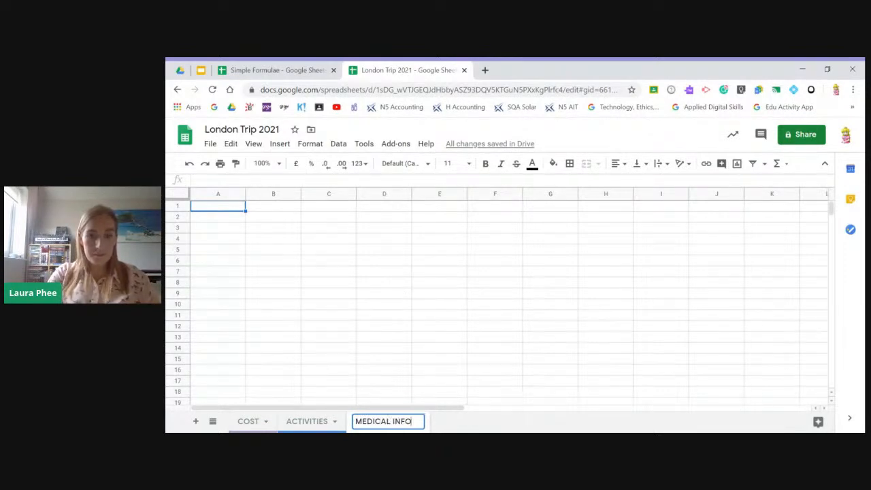
key("Return")
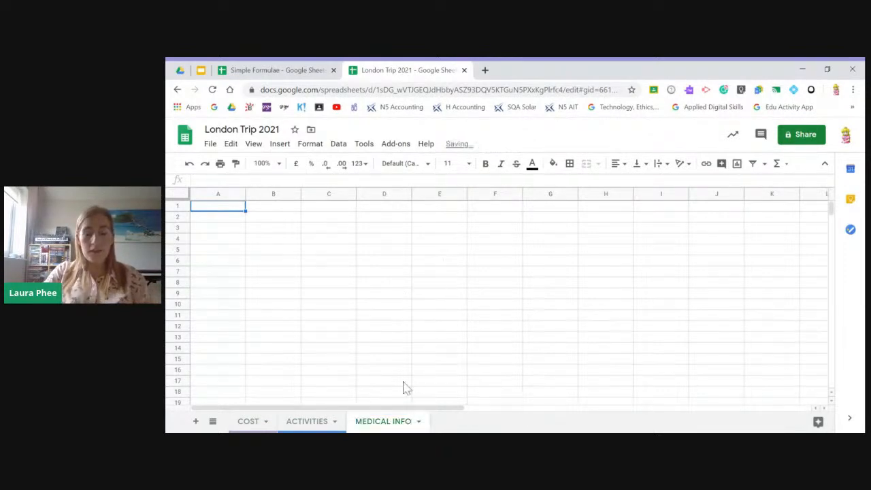
- Change the MEDICAL INFO sheet's tab colour to blue
right_click(397, 426)
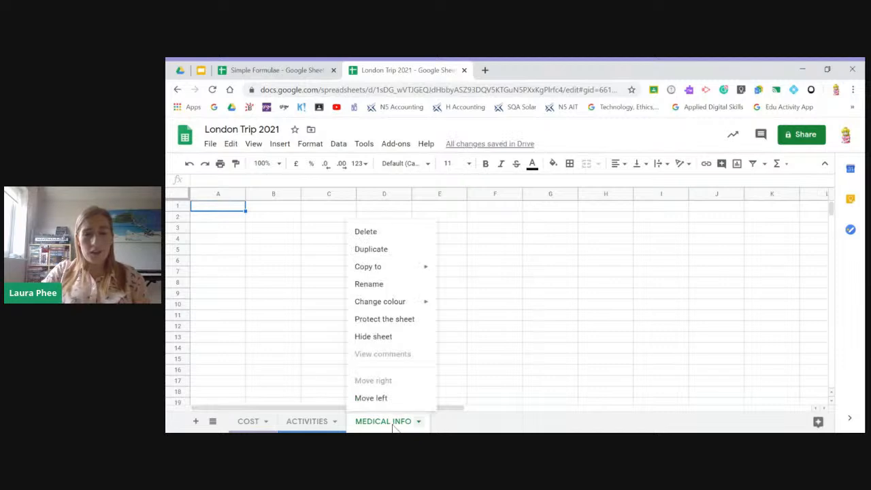
mouse_move(402, 303)
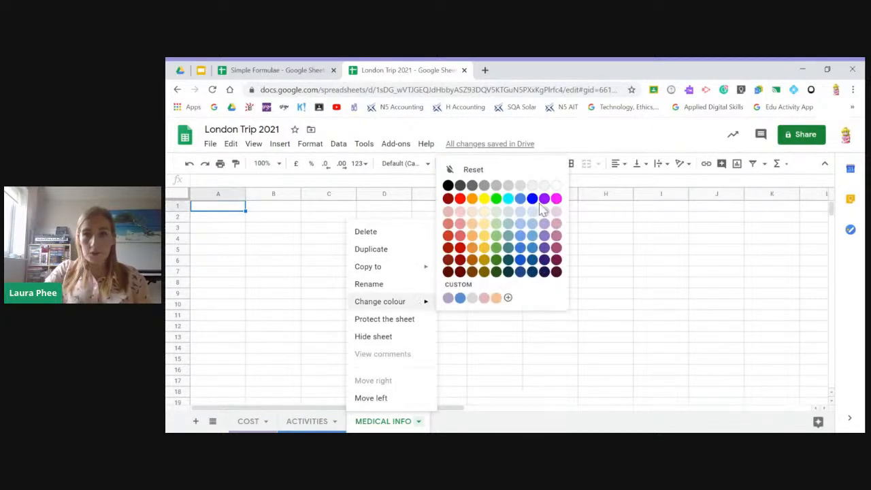
left_click(532, 198)
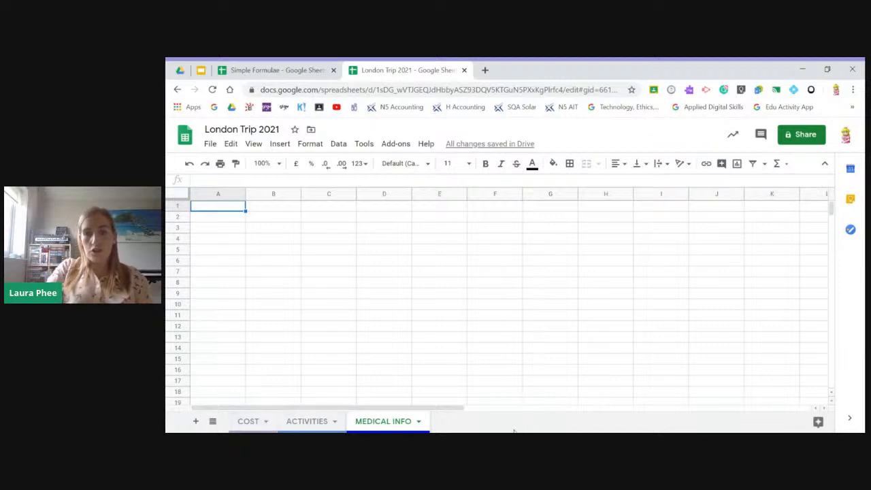
- Switch to the COST sheet through the list of all sheets and review that list again
left_click(213, 422)
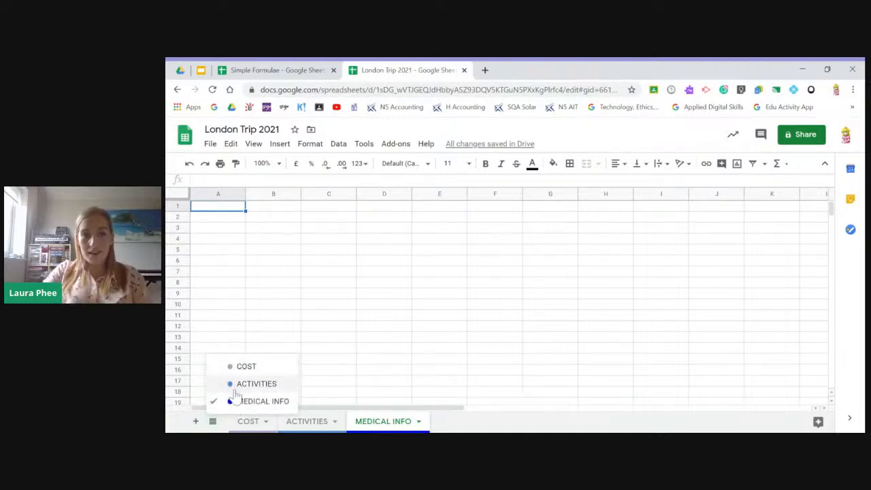
left_click(242, 367)
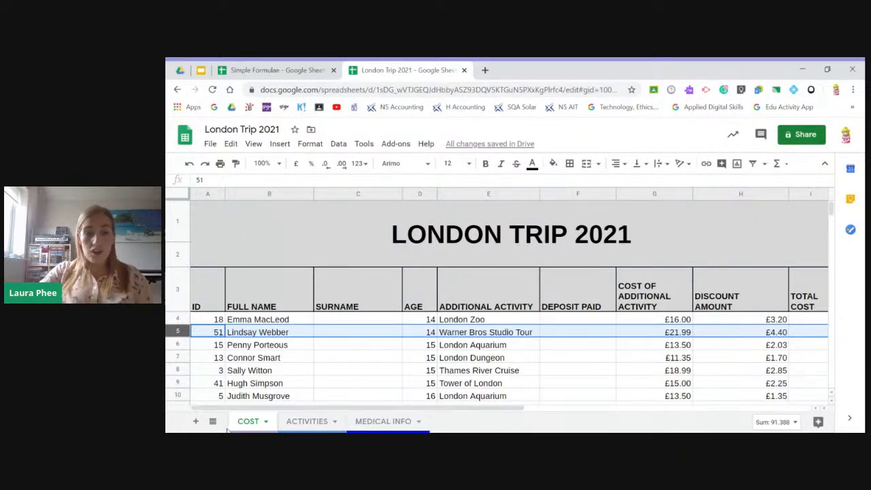
left_click(213, 422)
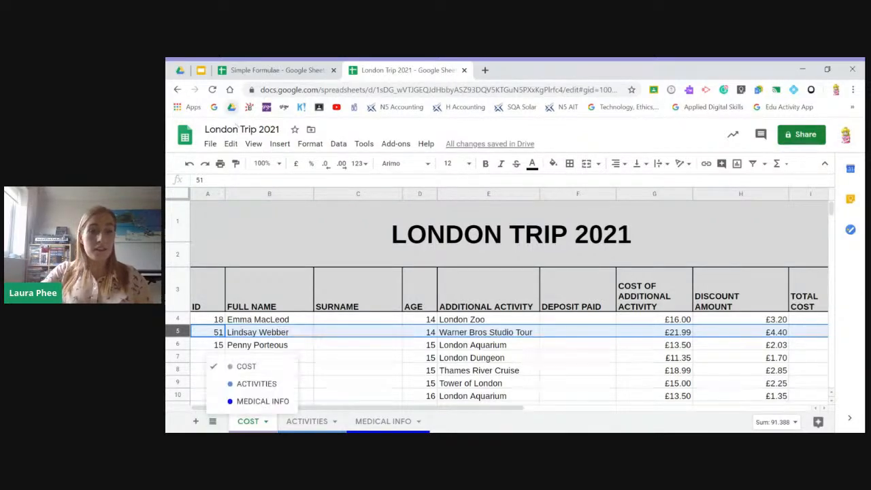
left_click(221, 426)
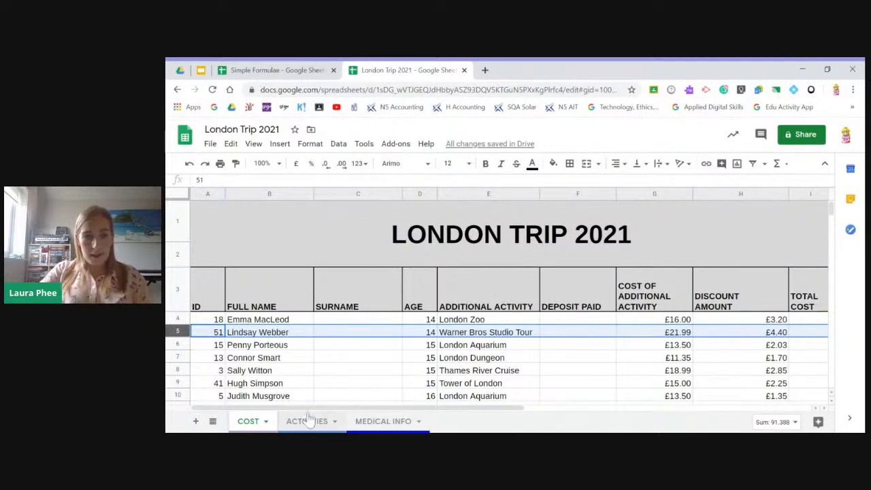
- Check the Formatting Cells slide in Google Slides and return to the SURNAME heading in the London Trip 2021 spreadsheet
left_click(201, 70)
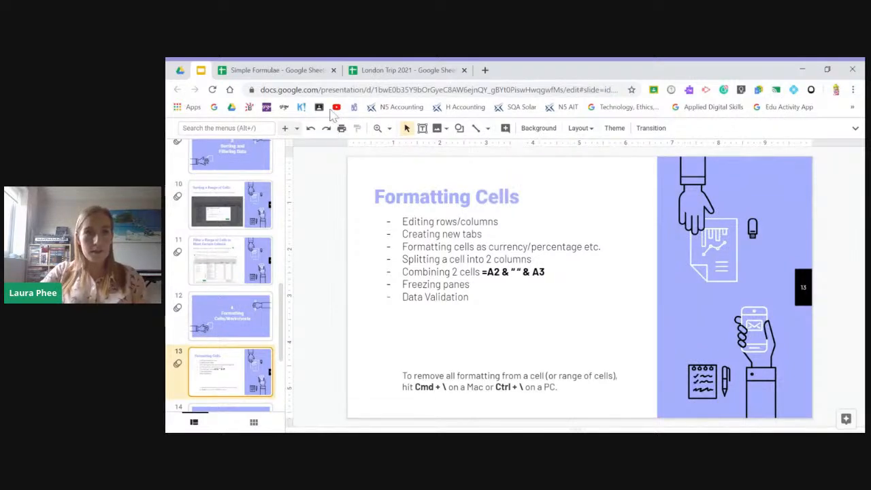
left_click(371, 71)
left_click(346, 310)
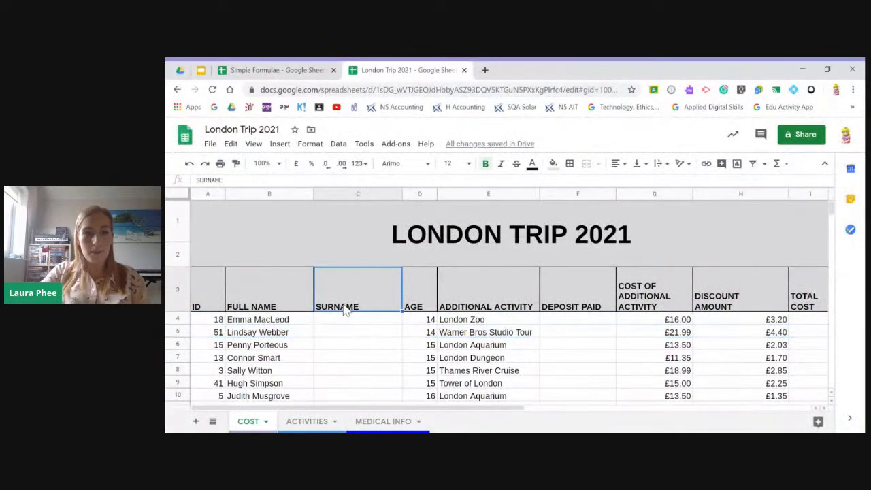
- Select all the pupils' full names in cells B4:B23 of the COST sheet
scroll(291, 316, "down", 1)
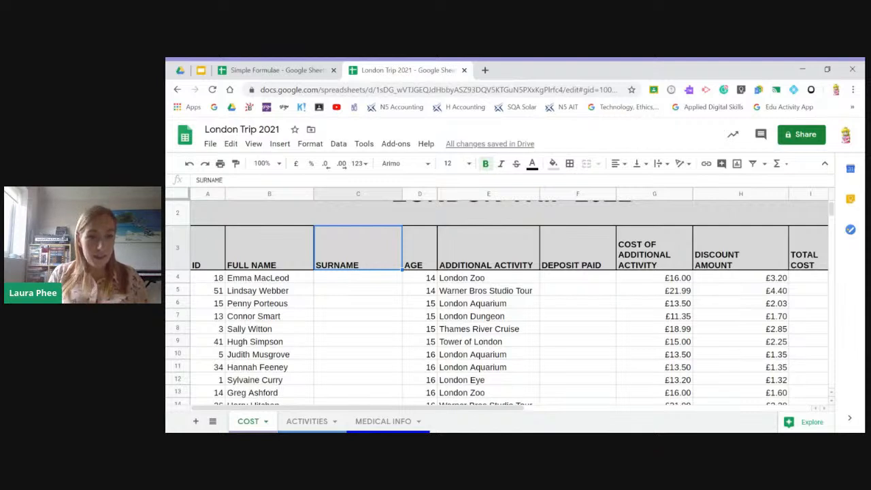
left_click(296, 279)
left_click_drag(297, 283, 295, 330)
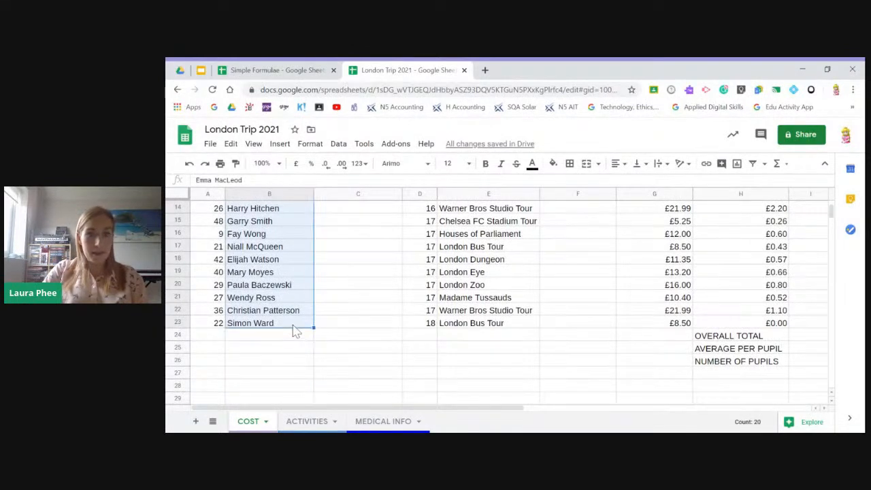
right_click(265, 266)
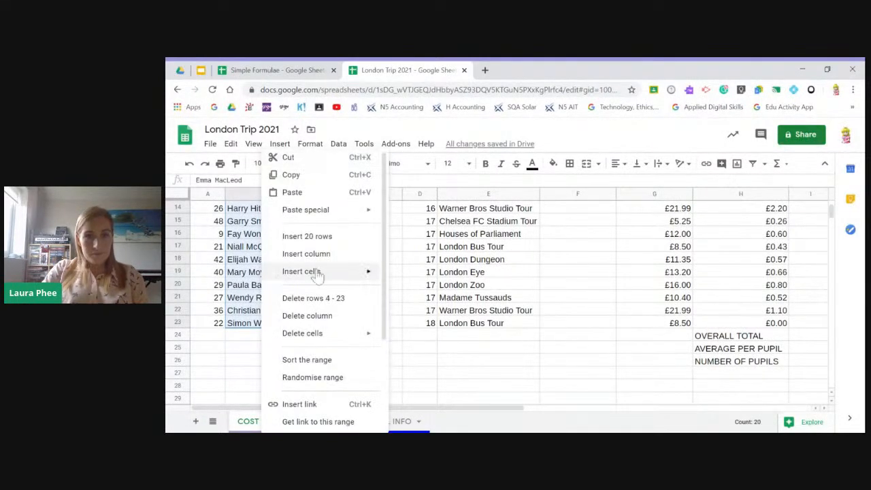
scroll(317, 274, "down", 4)
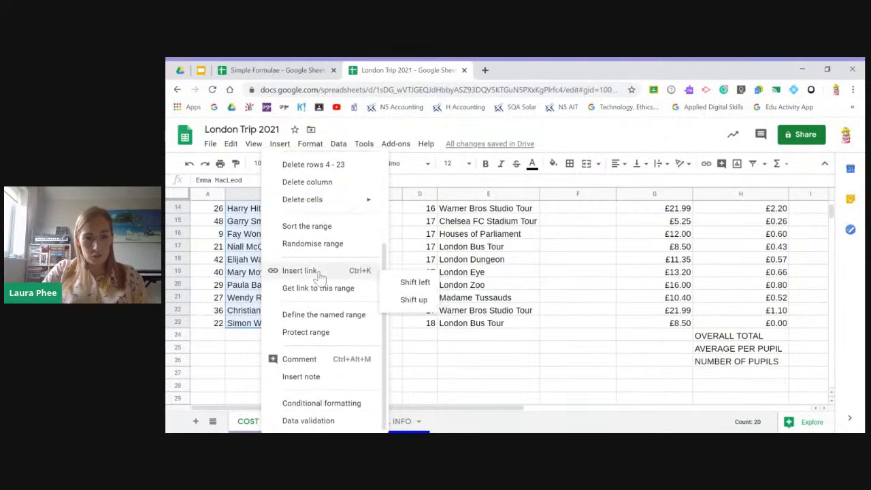
scroll(353, 388, "up", 1)
scroll(353, 388, "up", 4)
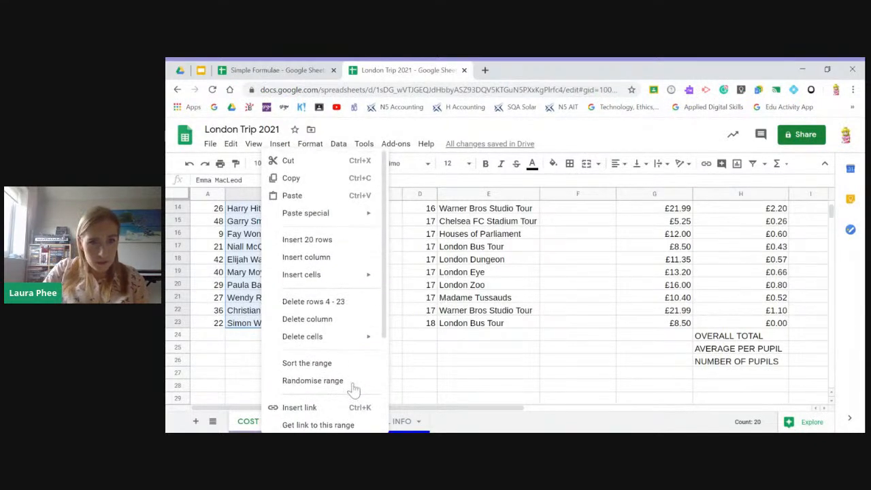
- Split the selected names in B4:B23 into two columns, using a space as the separator
left_click(342, 151)
scroll(371, 234, "down", 3)
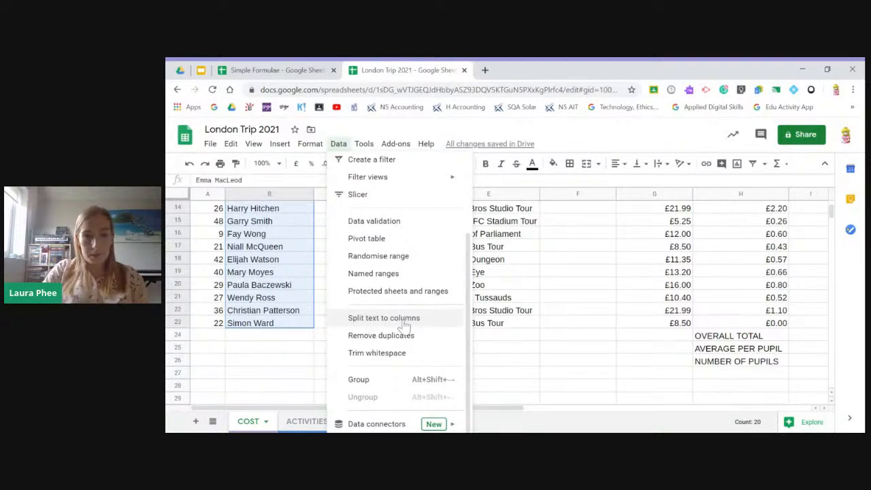
left_click(403, 319)
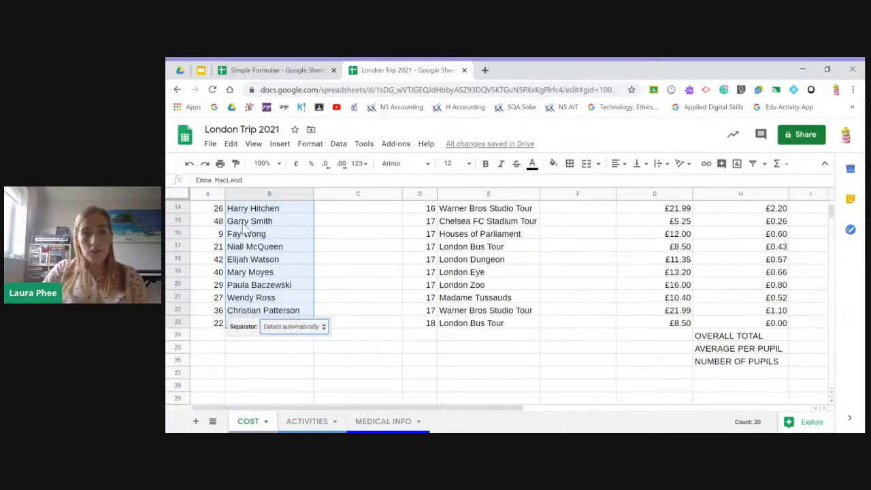
left_click(315, 326)
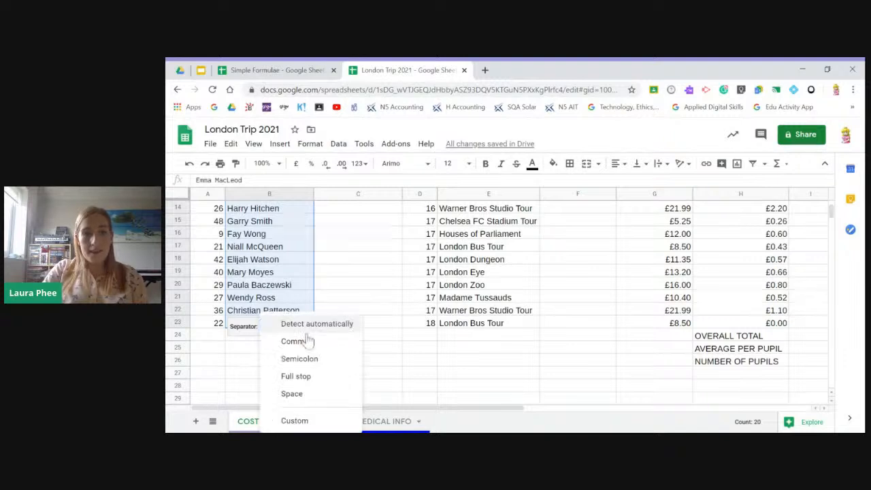
left_click(310, 395)
left_click(286, 361)
scroll(287, 360, "up", 1)
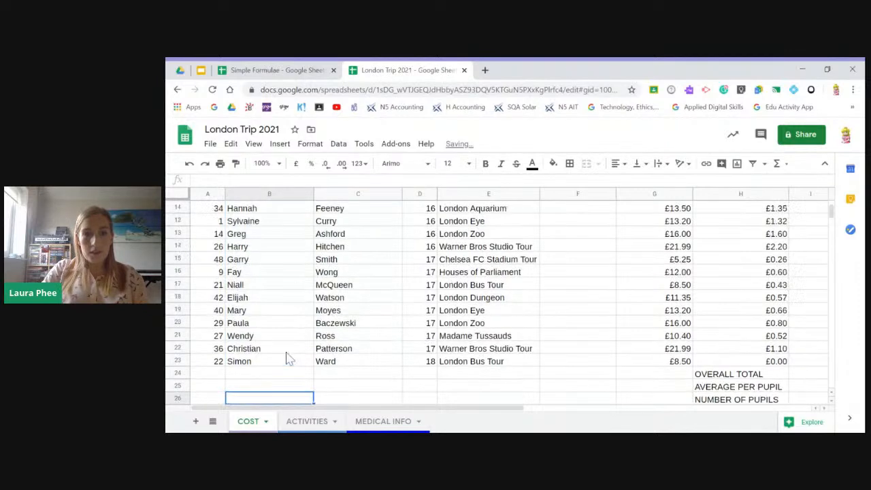
- Change the FULL NAME heading in cell B3 to FIRST NAME
scroll(286, 354, "up", 5)
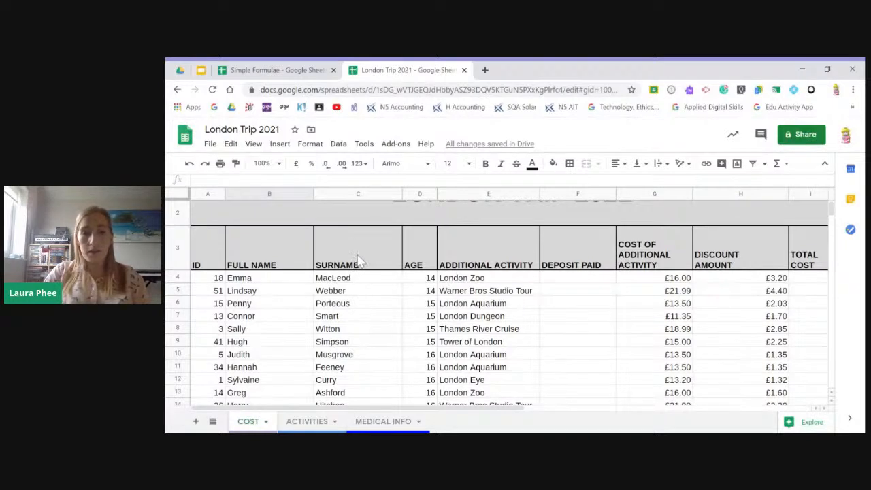
left_click(264, 264)
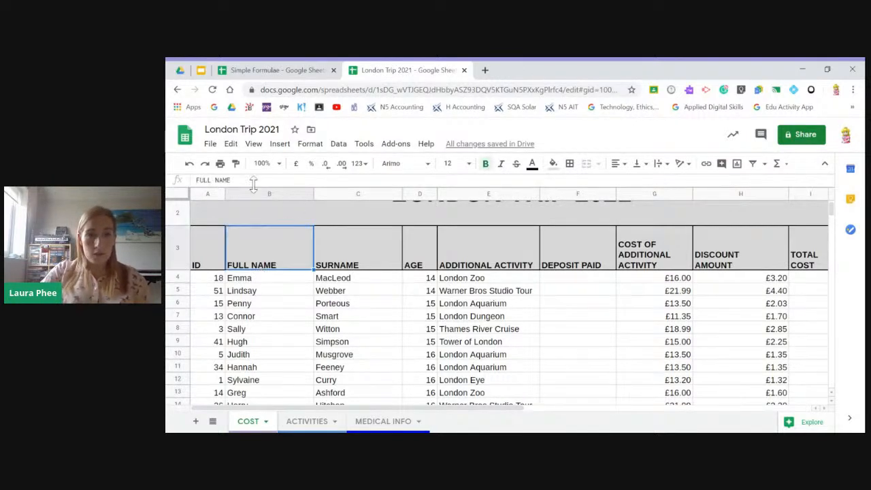
left_click_drag(232, 180, 193, 181)
type("FIRST NAME")
key("Return")
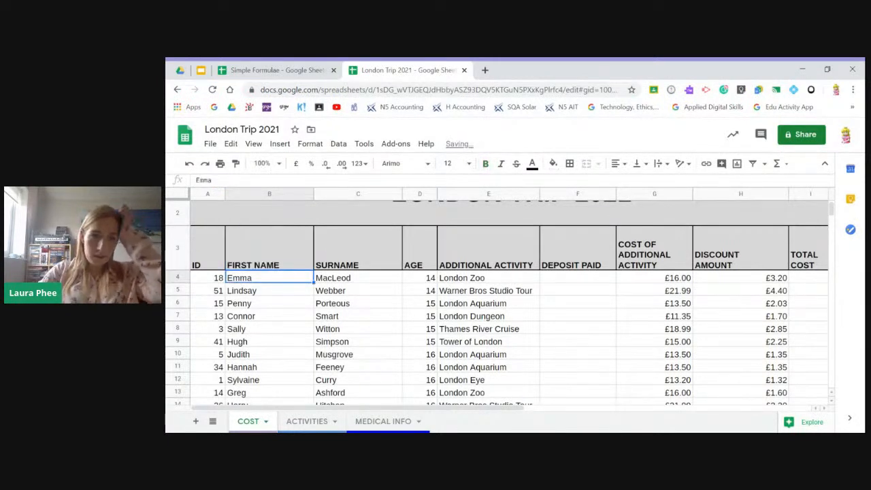
- Narrow the FIRST NAME column so it fits its heading and the first names more closely
left_click(358, 319)
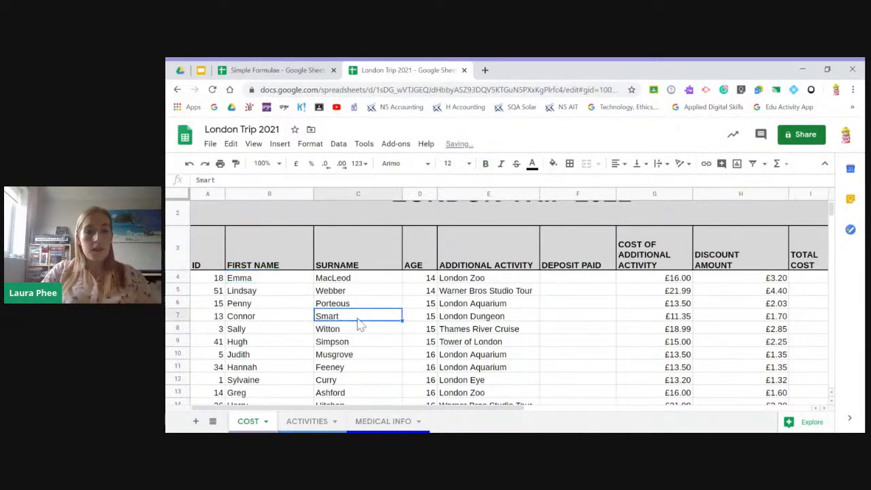
left_click(306, 194)
left_click(355, 279)
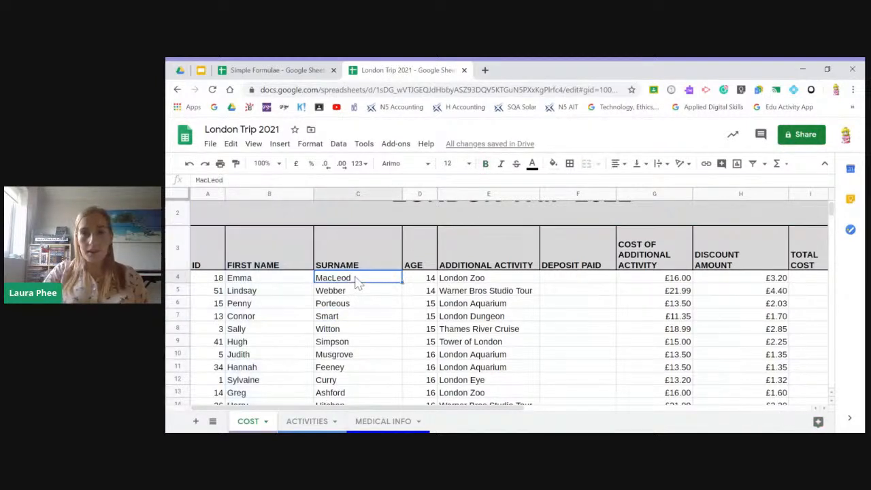
left_click_drag(314, 194, 294, 194)
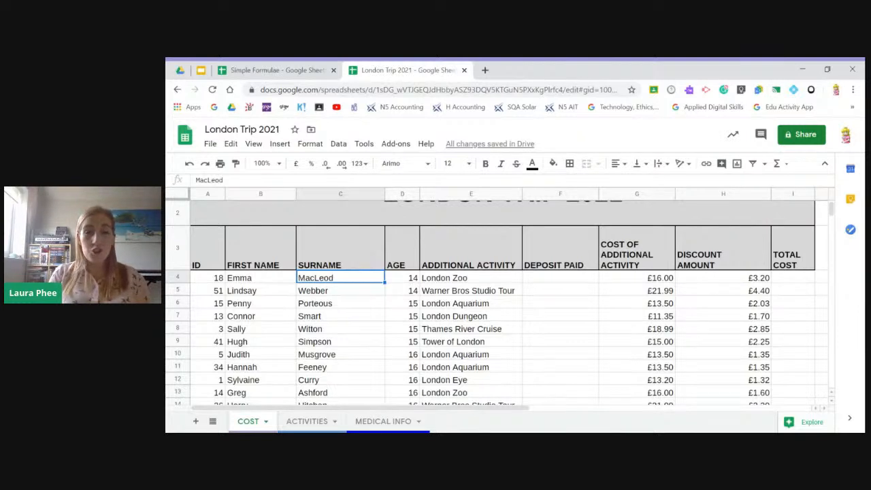
- Insert one new column between the SURNAME and AGE columns
left_click(402, 196)
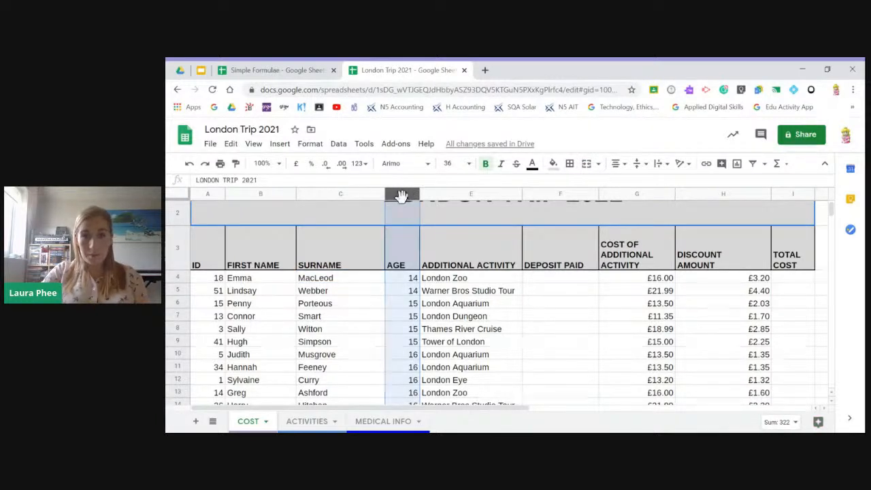
right_click(403, 194)
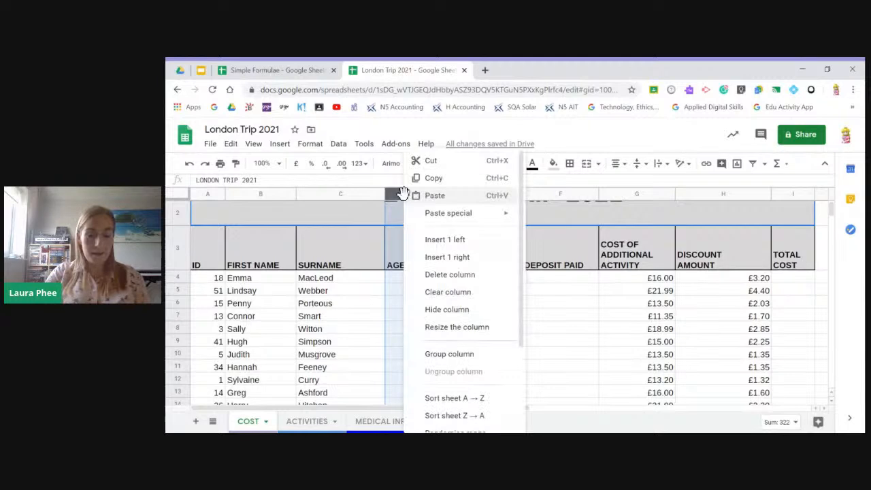
left_click(472, 247)
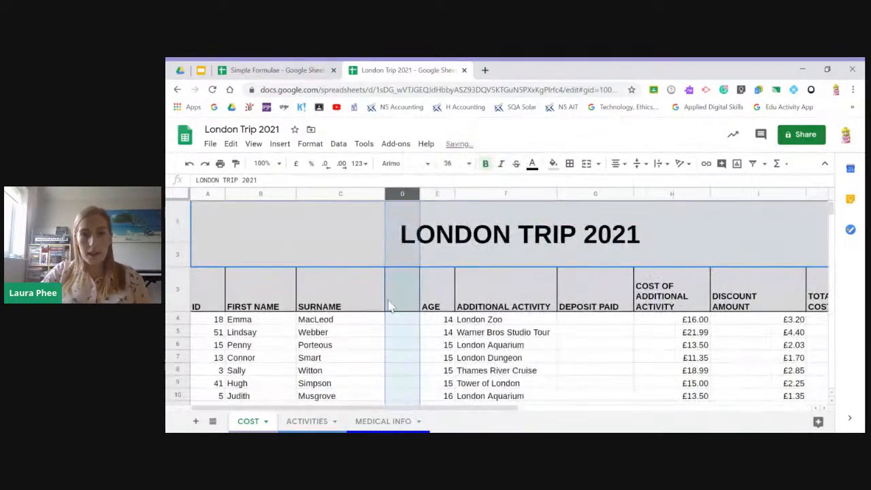
- Enter the heading FULL NAME in row 3 of the new column and widen the column beyond the heading's width
type("FUKK")
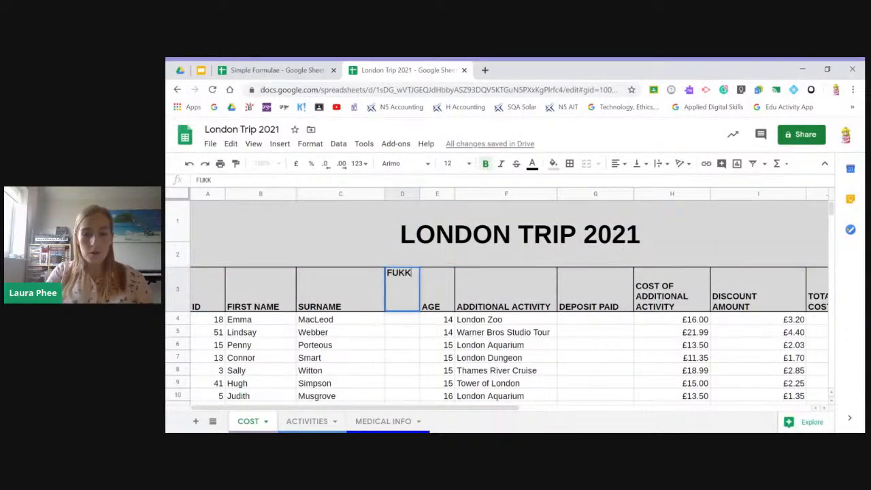
key("BackSpace")
type("LL NAME")
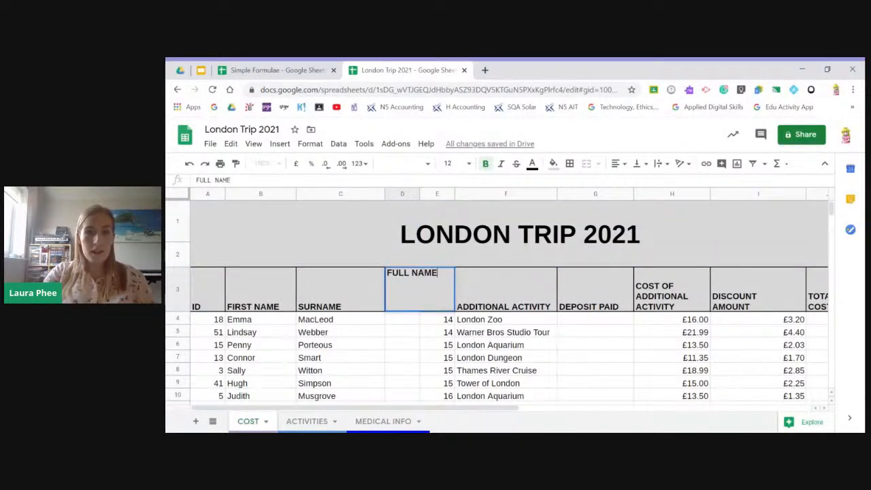
key("Return")
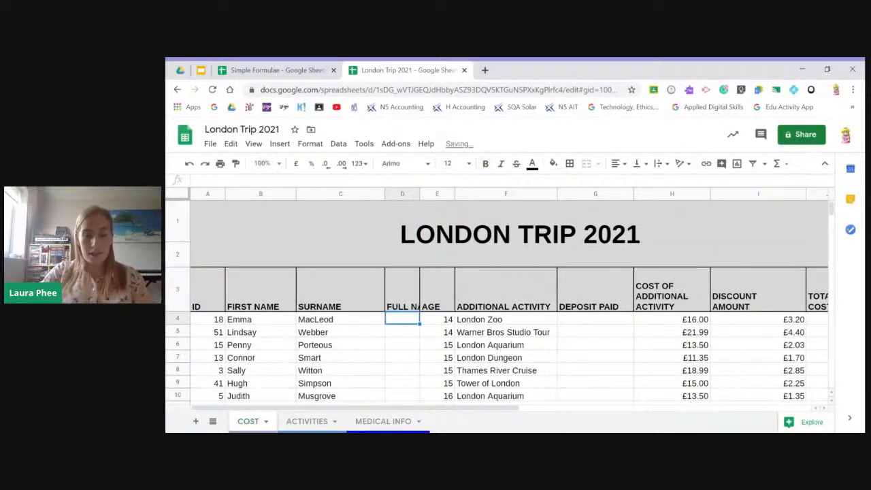
double_click(419, 193)
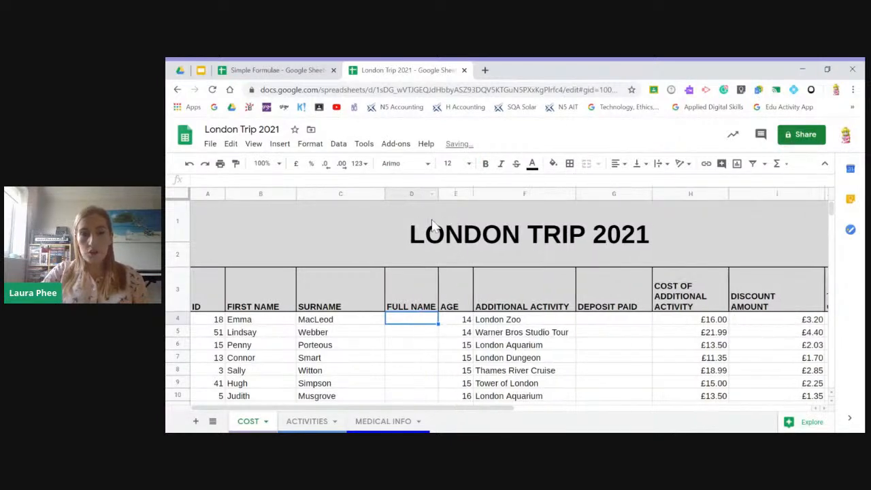
left_click_drag(439, 195, 469, 195)
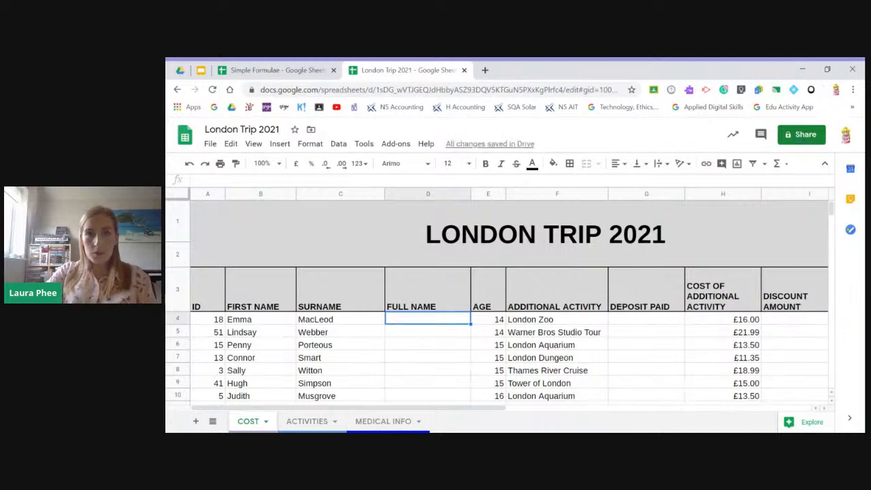
- Check the cell-combining formula on the Formatting Cells slide in Google Slides and build =B4&C4 in cell D4 of the London Trip 2021 spreadsheet
left_click(200, 71)
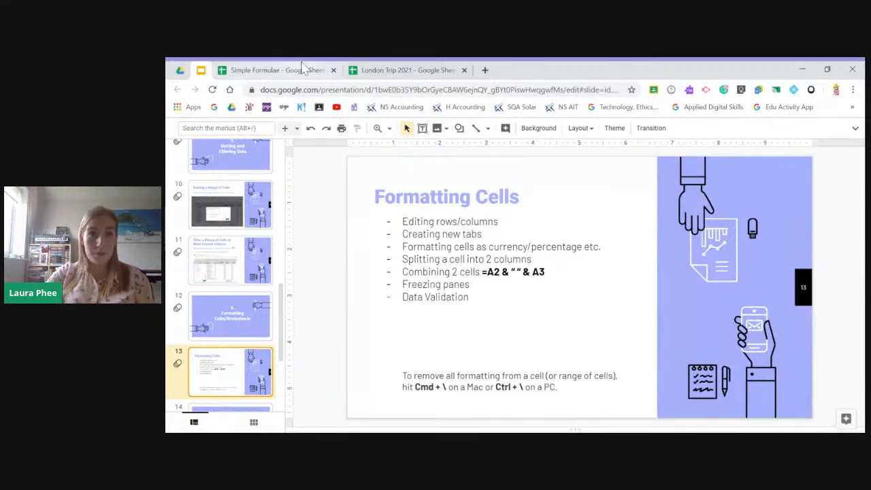
left_click(389, 72)
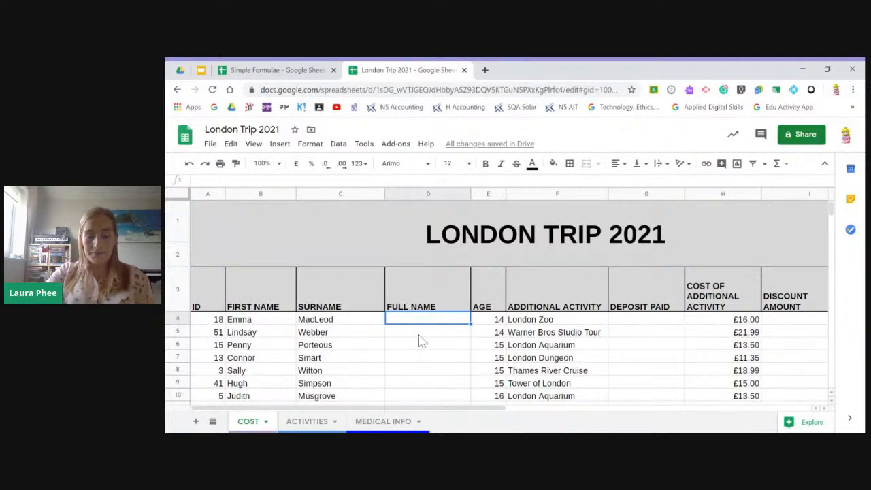
type("=")
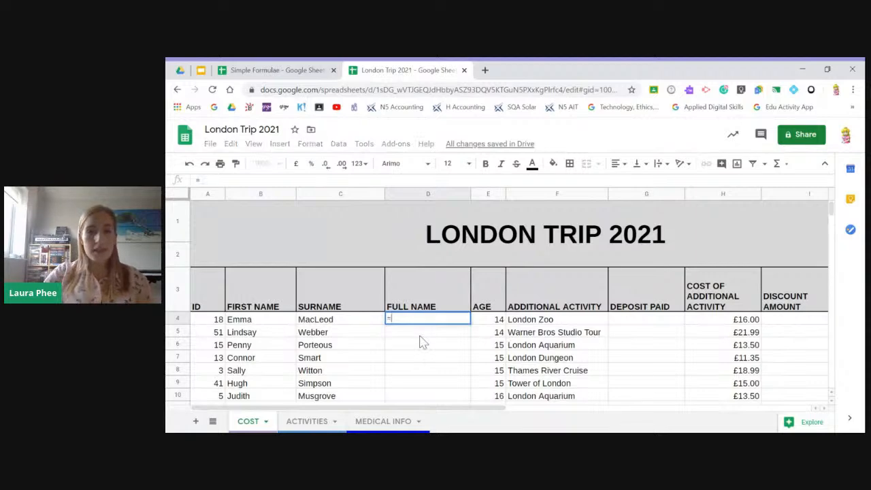
left_click(248, 327)
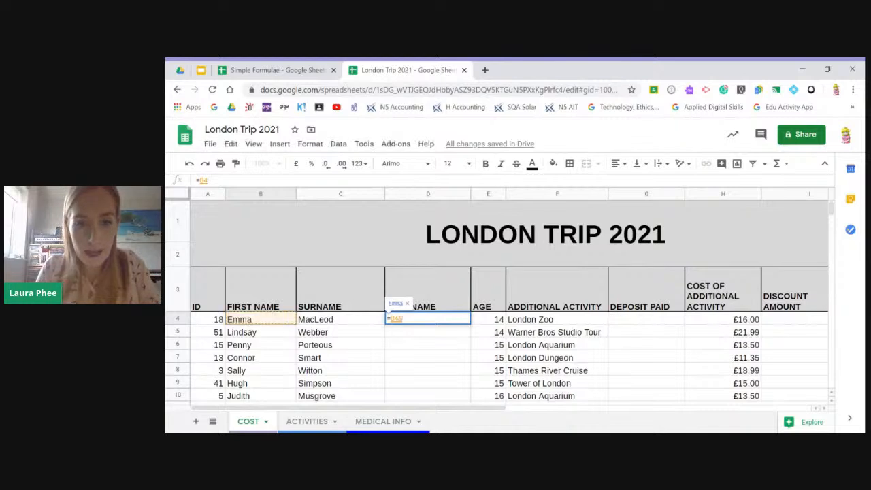
type("&")
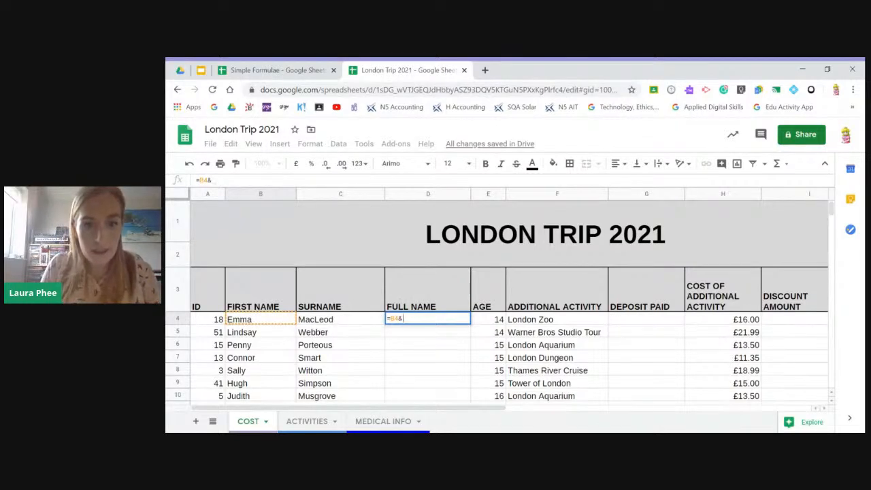
left_click(320, 319)
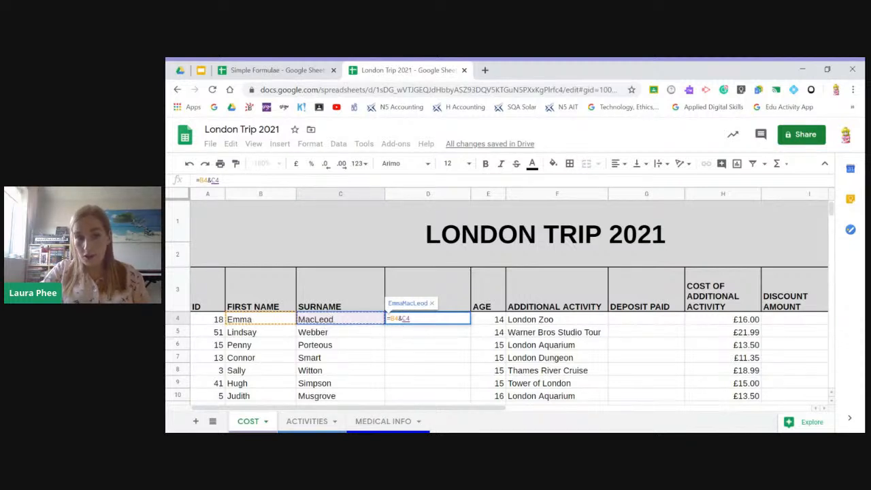
- Revise the formula in D4 to =B4&" "&C4 so a space separates the first name and surname, and enter it
left_click_drag(411, 318, 406, 318)
left_click(412, 319)
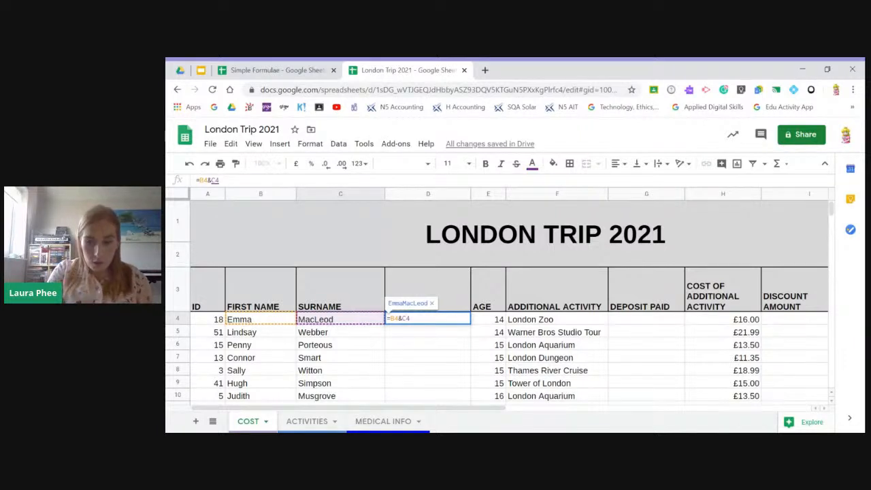
key("BackSpace")
key("BackSpace")
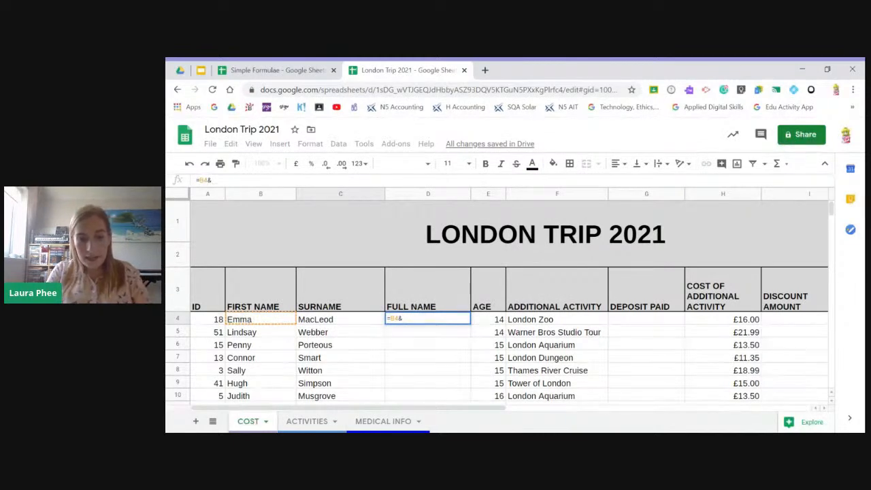
type("\"")
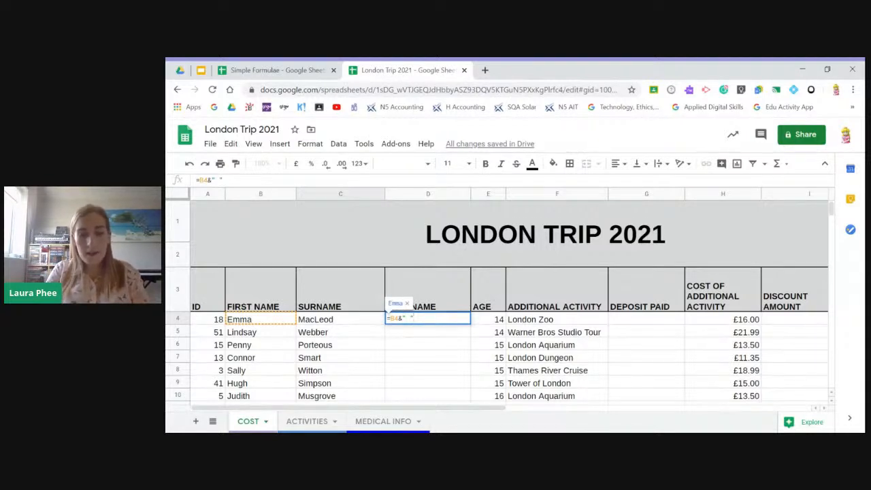
type("\"&")
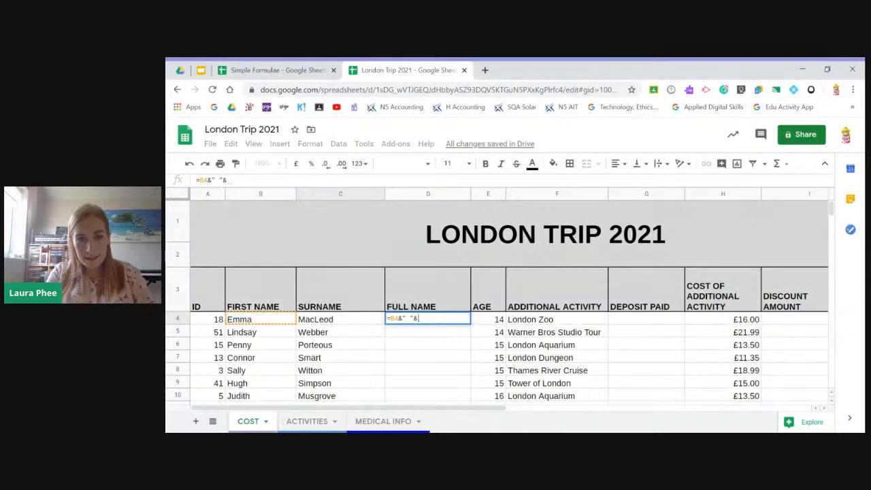
left_click(332, 323)
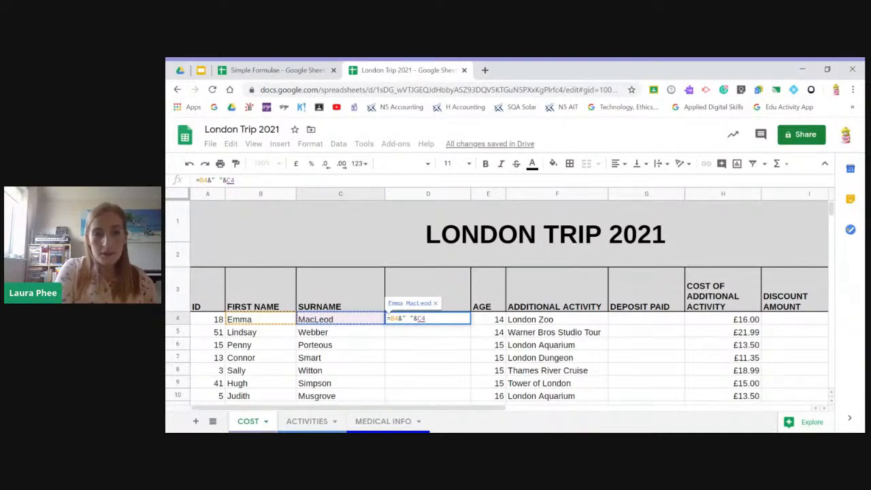
key("Return")
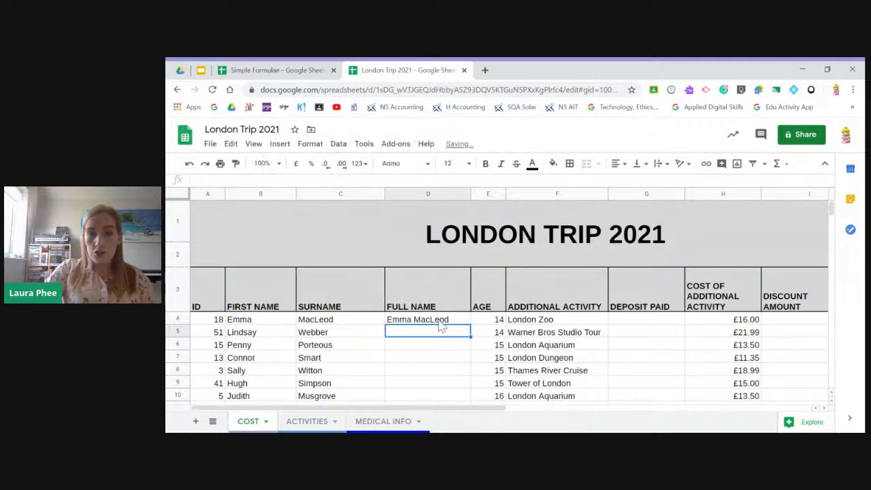
- Test the FULL NAME formula in D4 by clearing the surname in C4, and undo the deletion
left_click(435, 323)
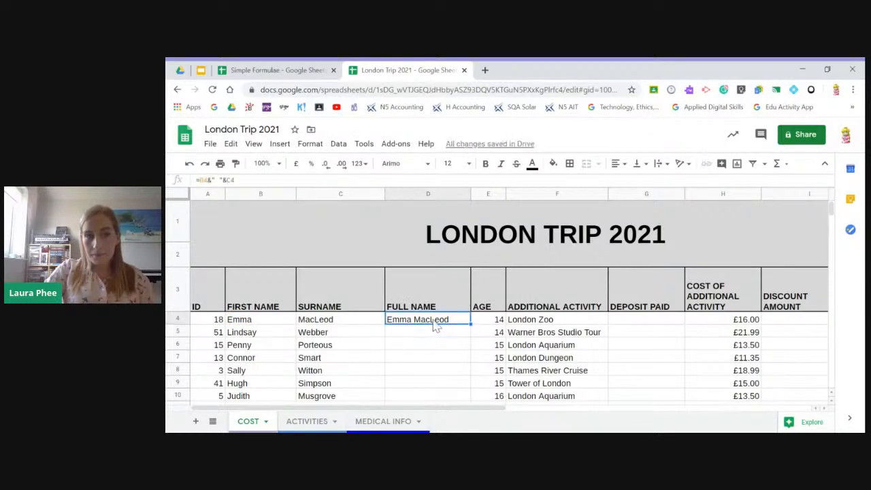
left_click(315, 322)
key("Delete")
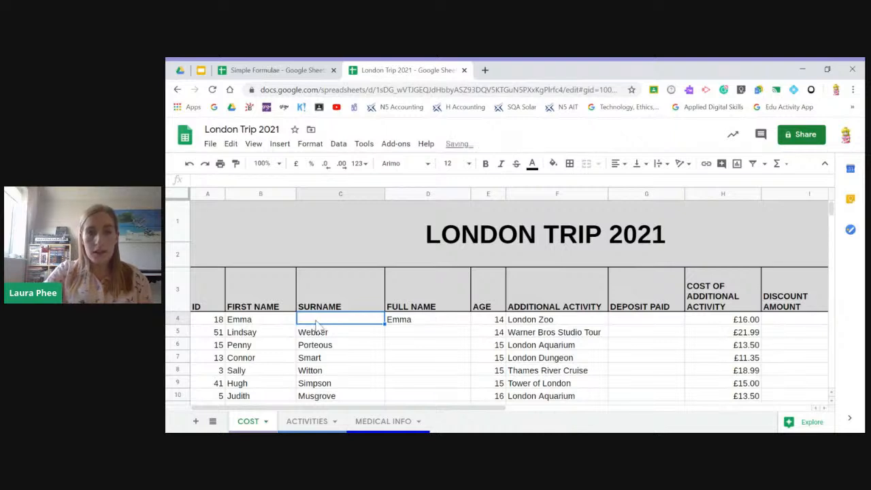
left_click(396, 359)
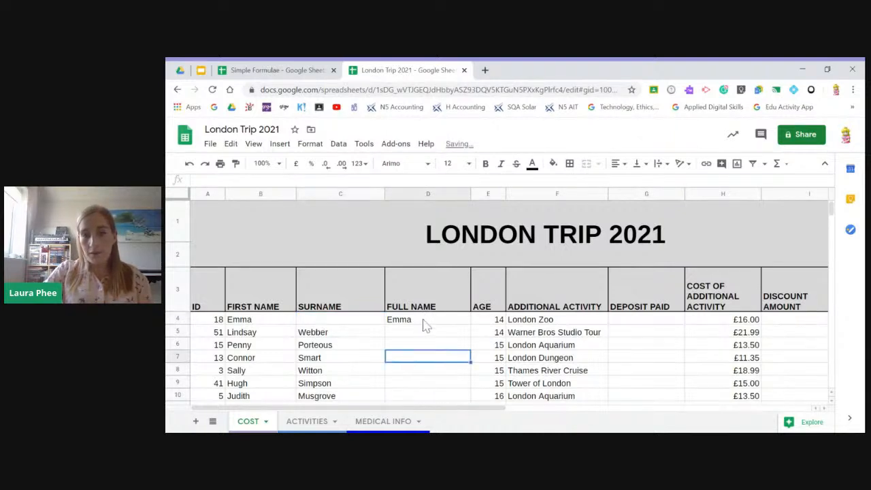
left_click(420, 323)
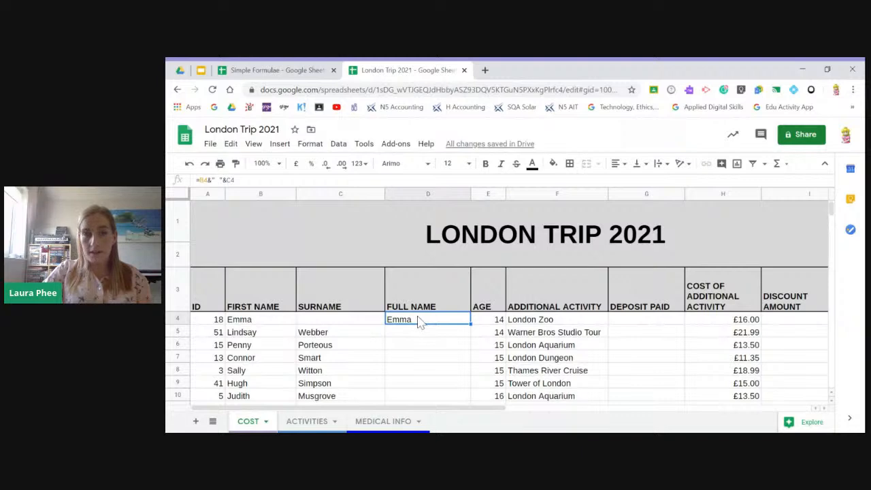
left_click(190, 165)
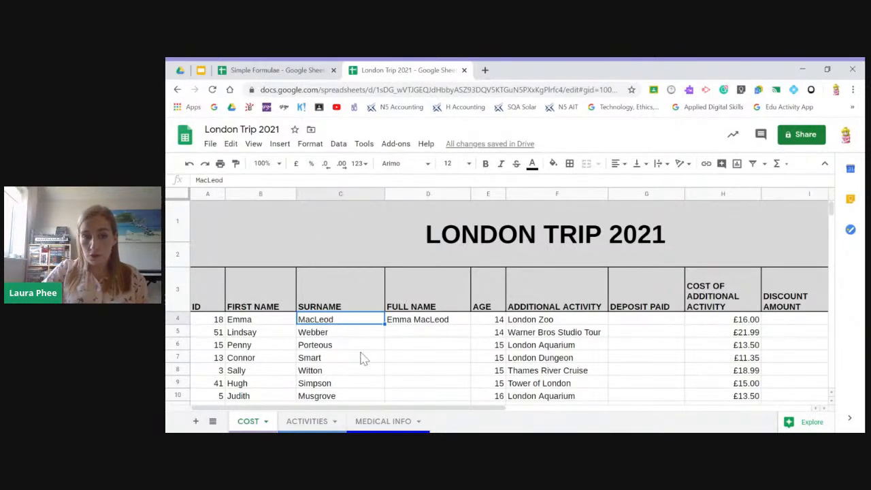
- Fill the name-combining formula from D4 down the FULL NAME column to row 23
left_click(422, 326)
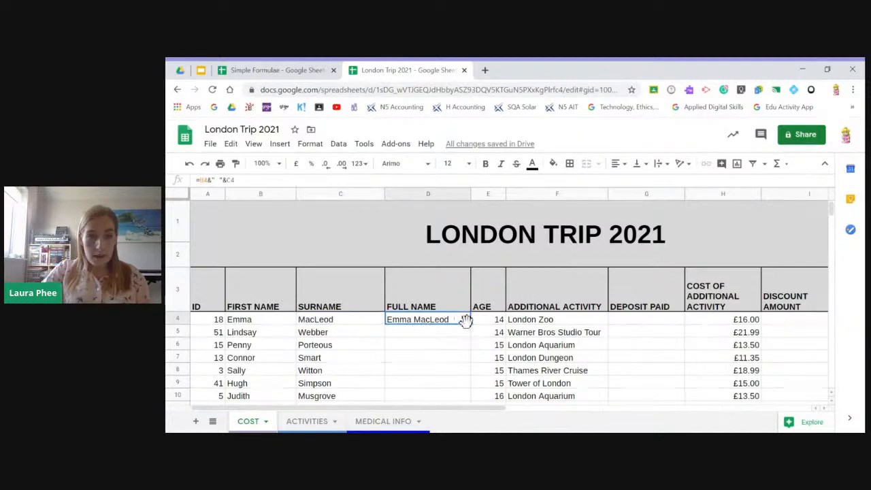
scroll(466, 321, "down", 1)
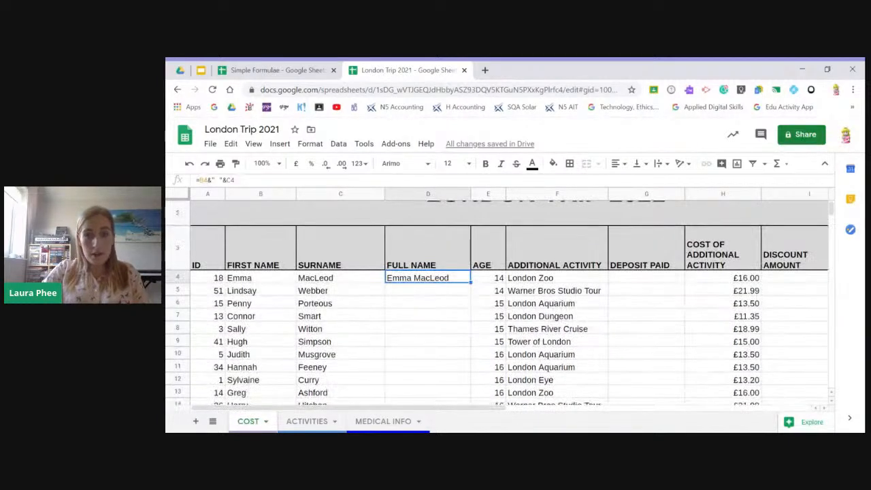
left_click_drag(471, 284, 451, 268)
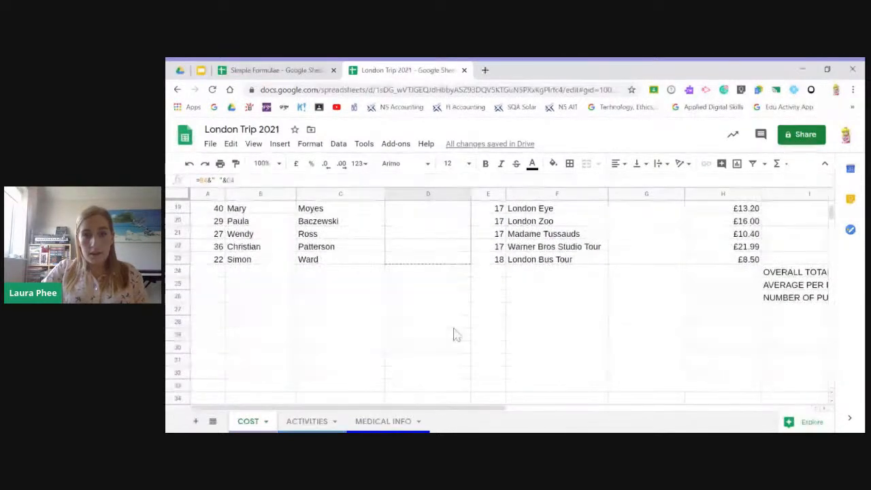
scroll(452, 377, "up", 6)
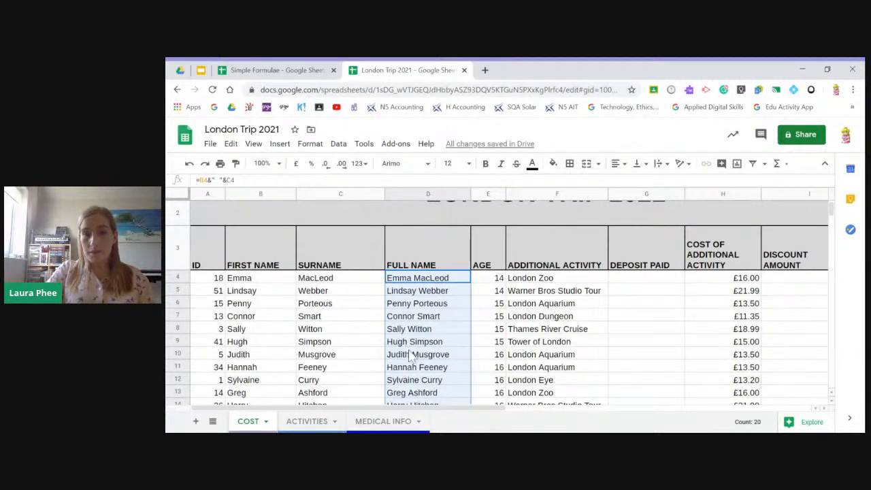
- Check the Formatting Cells slide in Google Slides and look down the COST sheet of the London Trip 2021 spreadsheet
left_click(202, 71)
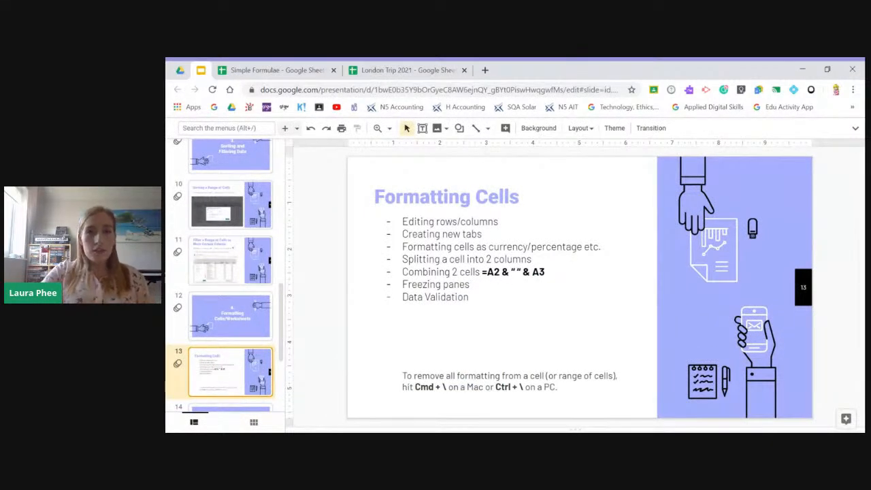
left_click(372, 70)
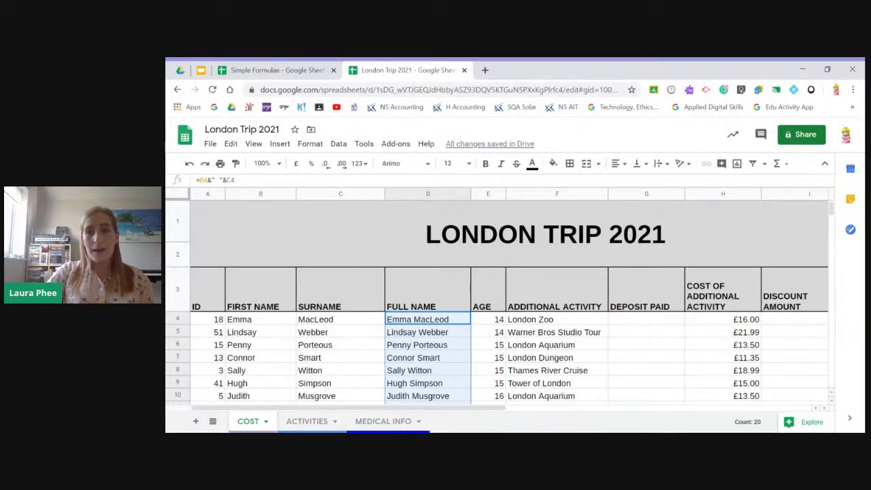
scroll(371, 300, "down", 15)
scroll(381, 315, "down", 10)
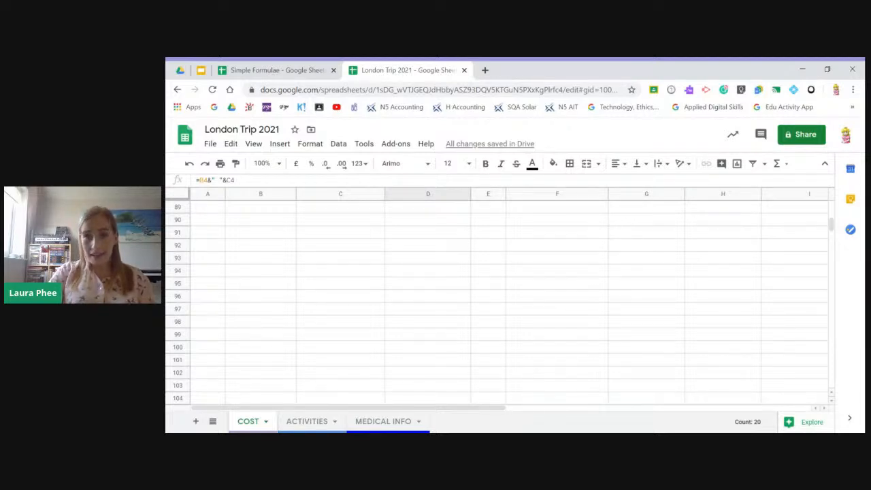
scroll(608, 227, "up", 20)
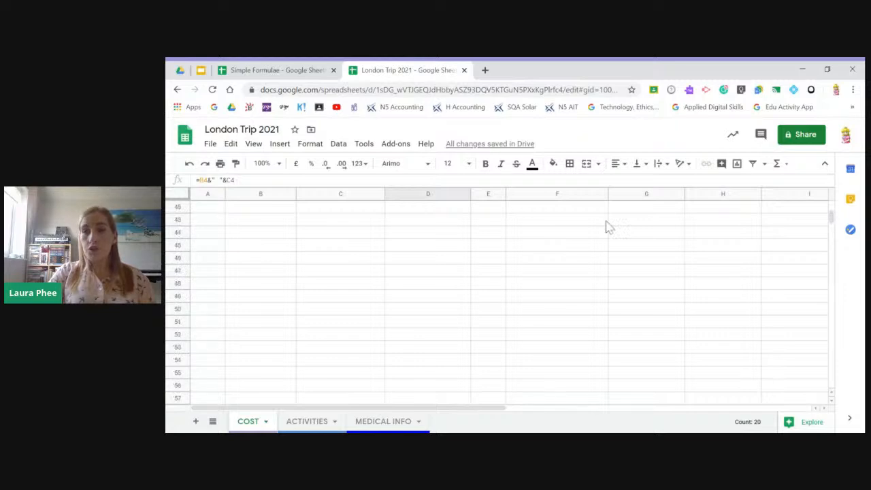
scroll(608, 227, "up", 5)
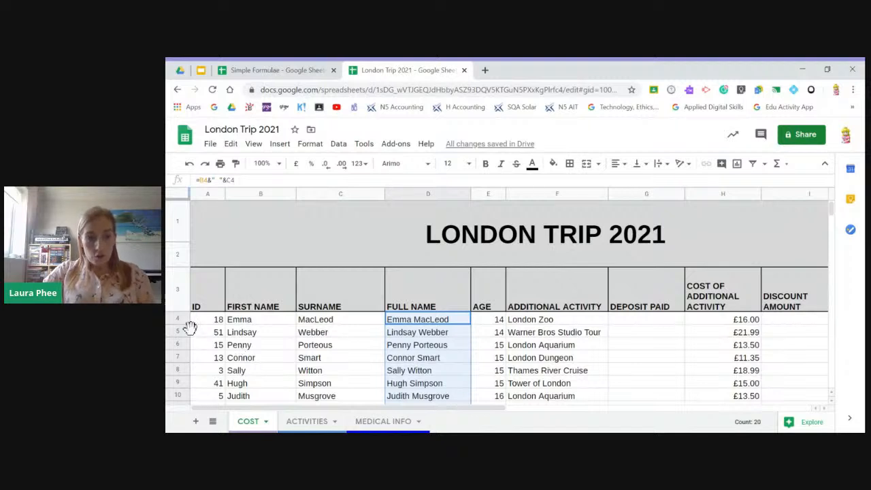
- Freeze the COST sheet up to row 3, covering the title and the column headings
left_click(209, 333)
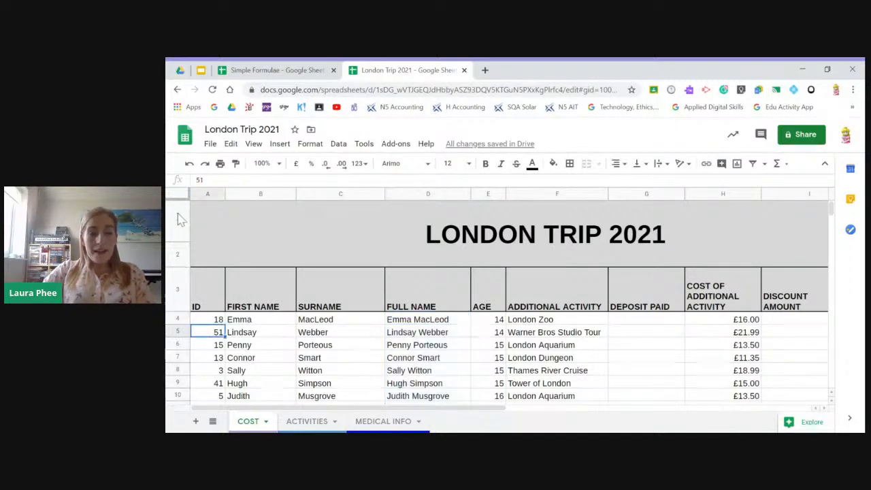
left_click(176, 289)
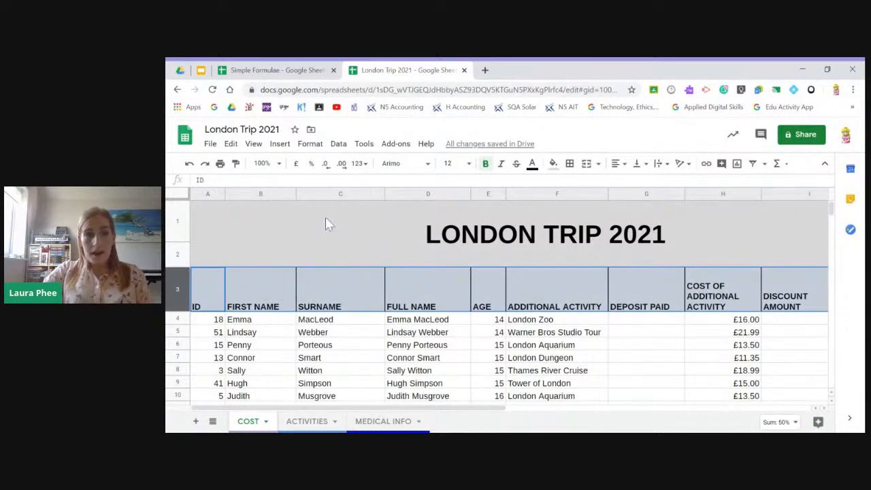
left_click(252, 146)
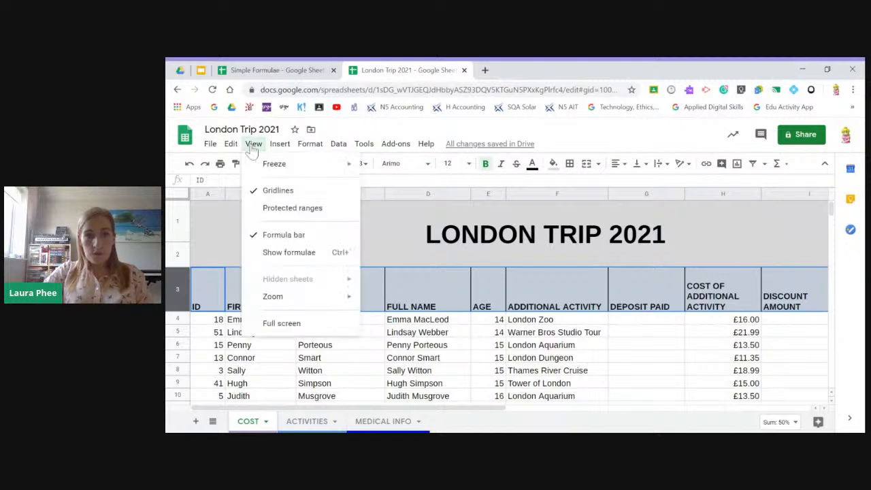
mouse_move(259, 169)
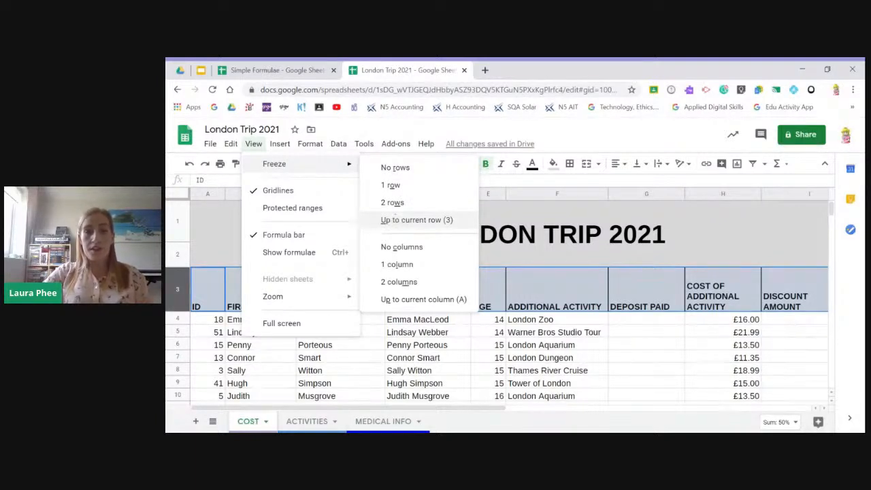
left_click(412, 223)
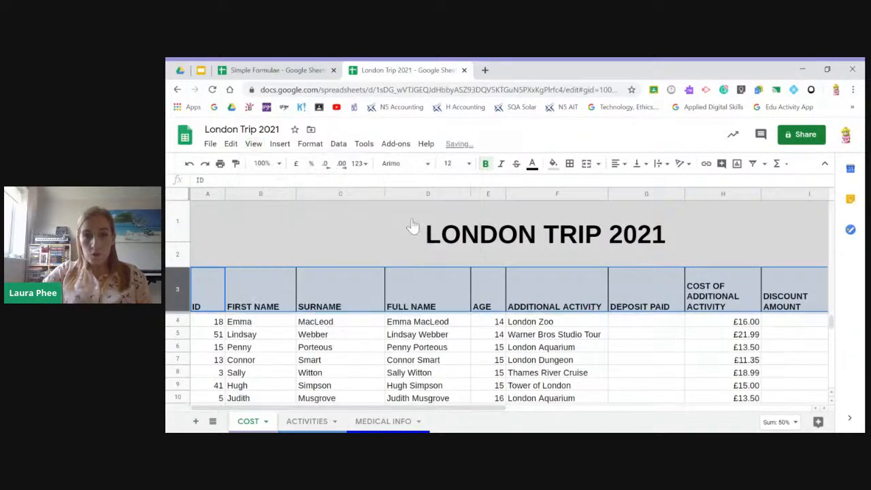
- Examine how the frozen title and headings behave further down the COST sheet and return to row 4
scroll(496, 354, "down", 5)
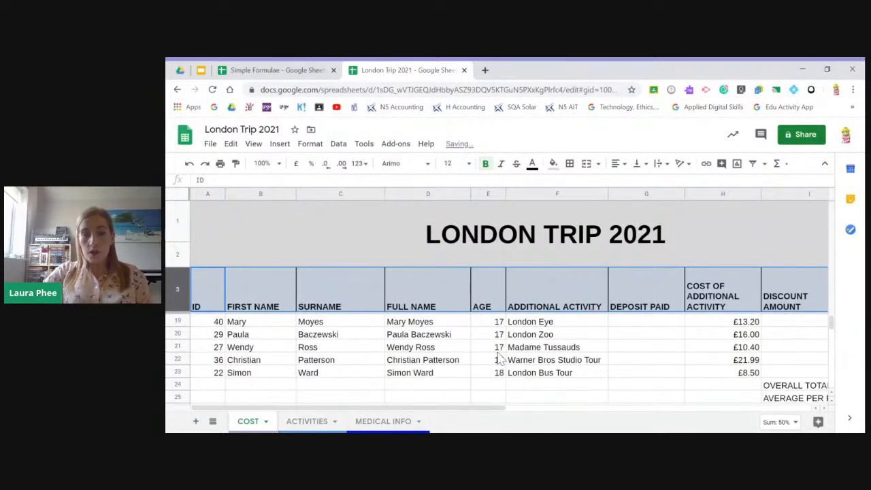
scroll(500, 359, "down", 2)
scroll(500, 359, "down", 10)
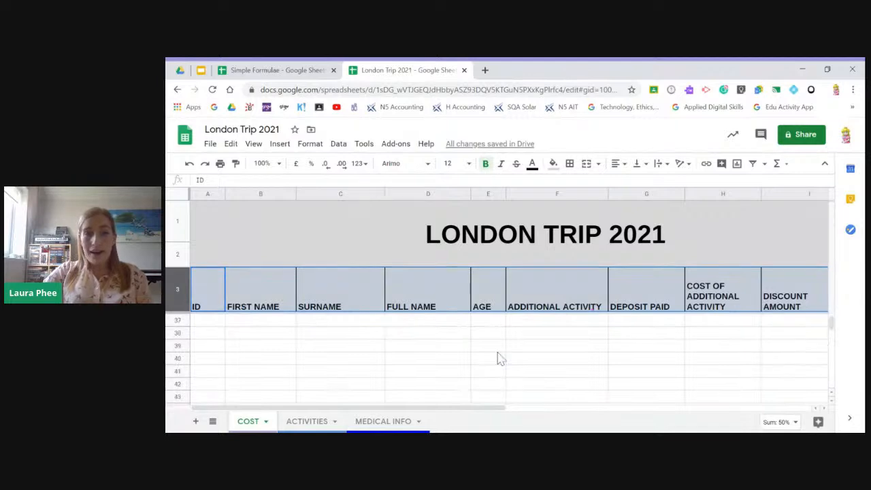
scroll(497, 355, "down", 20)
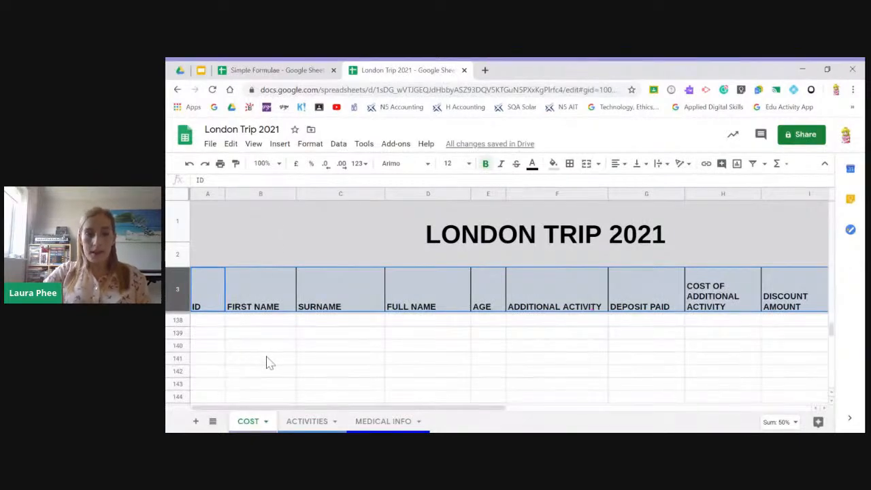
scroll(577, 373, "up", 10)
scroll(577, 373, "up", 20)
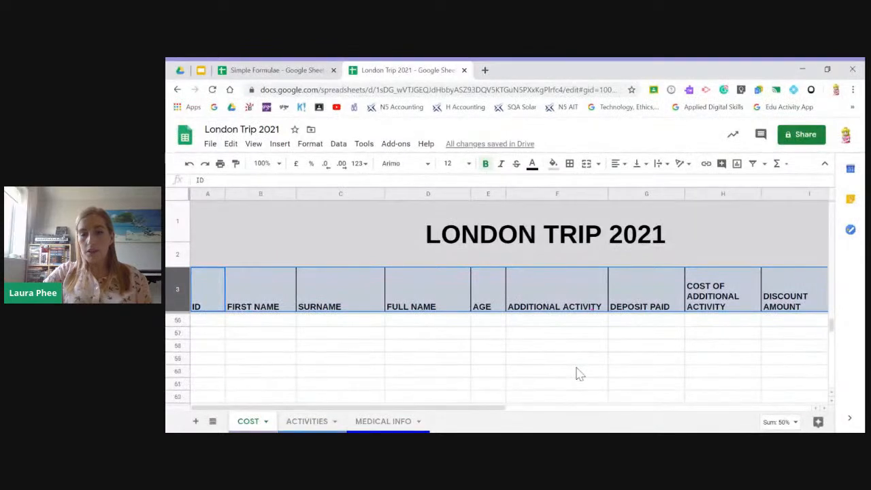
scroll(577, 373, "up", 4)
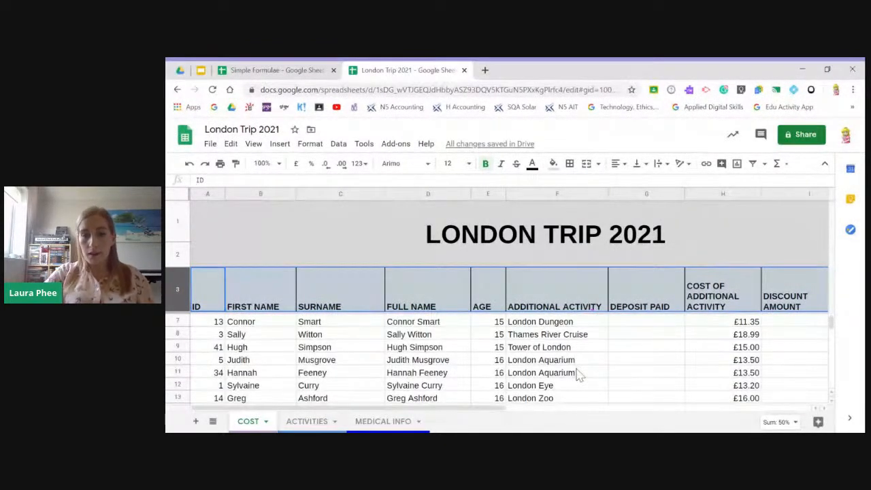
scroll(577, 365, "up", 1)
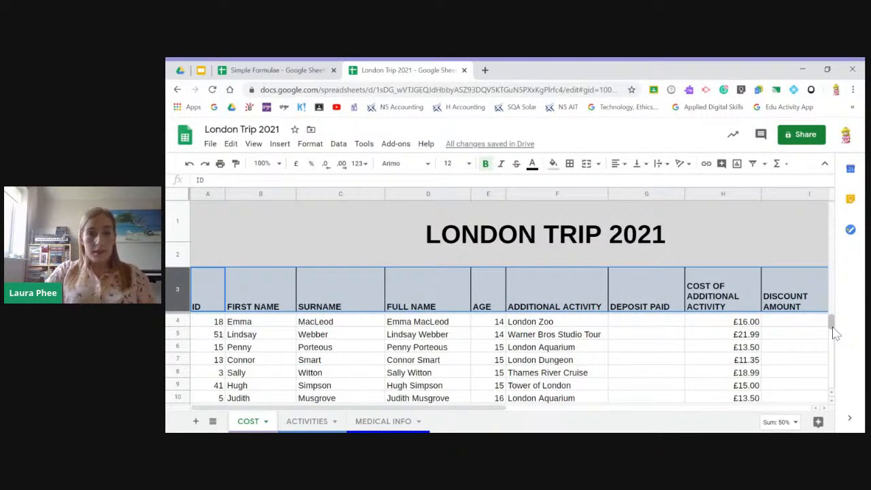
- Try to freeze the COST sheet's columns up to column A
left_click(207, 195)
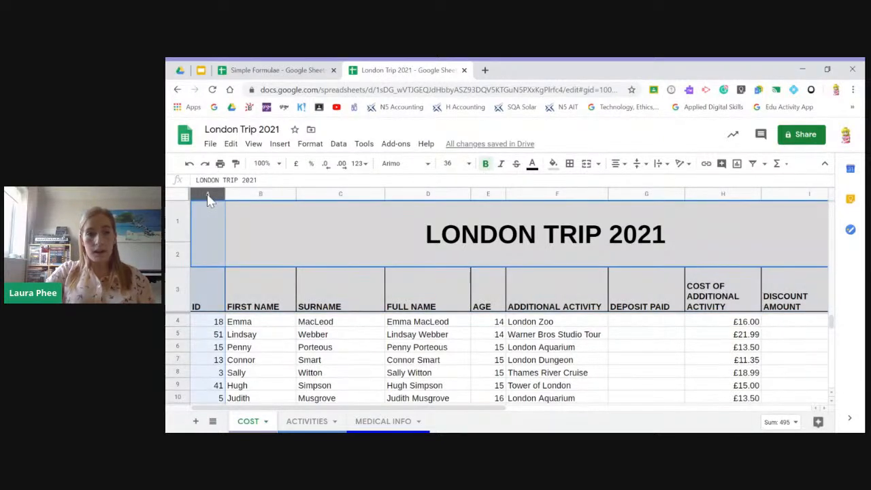
left_click(254, 145)
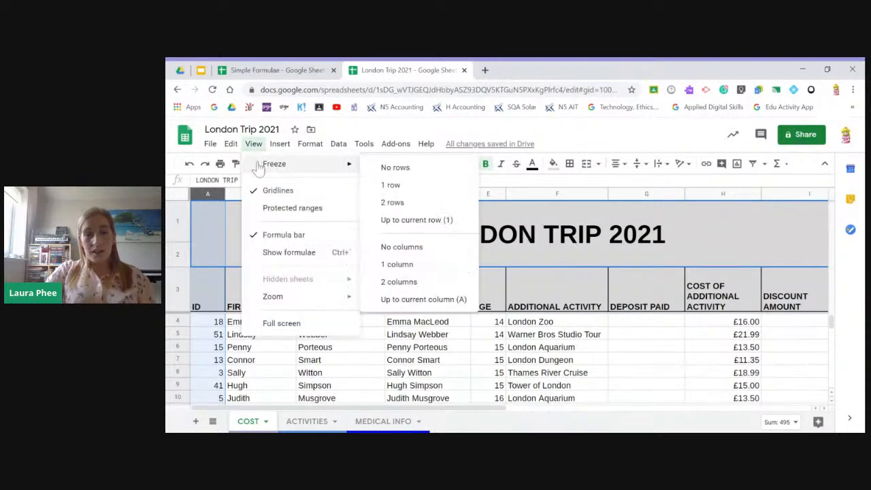
left_click(422, 303)
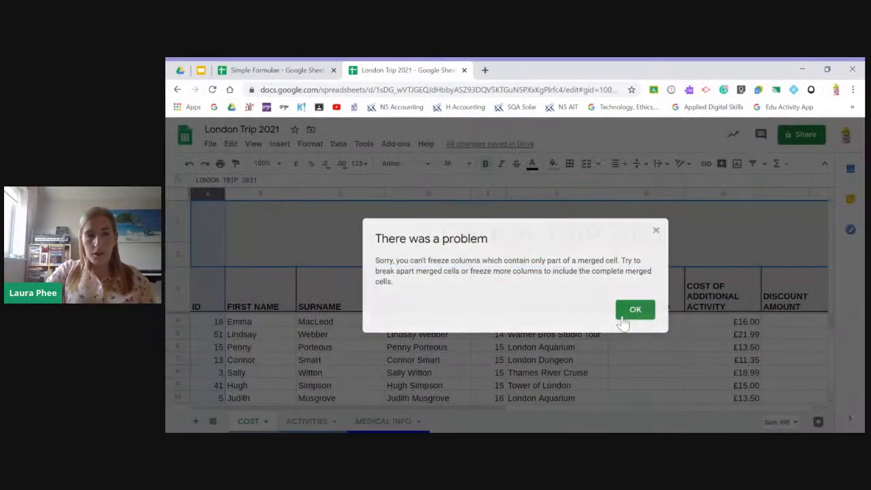
left_click(650, 317)
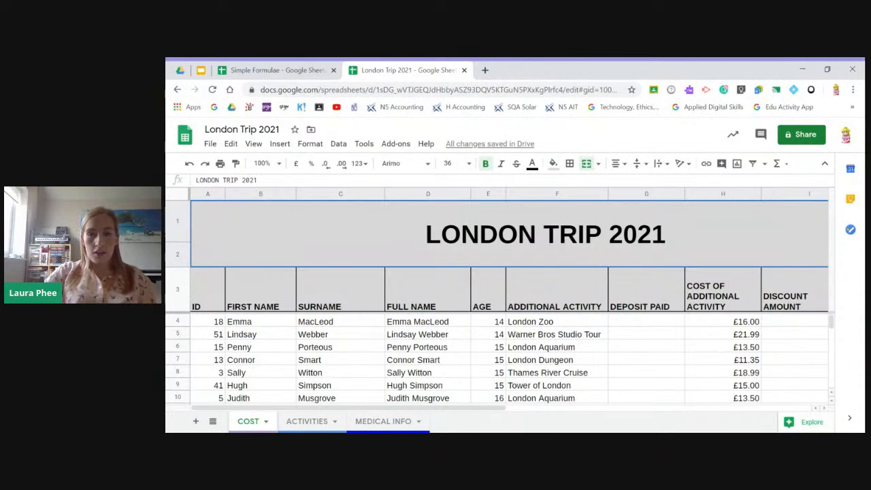
- Review the pupil rows beneath the frozen headings of the COST sheet, down to the last records and back
left_click(235, 347)
scroll(233, 351, "down", 3)
scroll(235, 354, "down", 3)
scroll(243, 352, "up", 6)
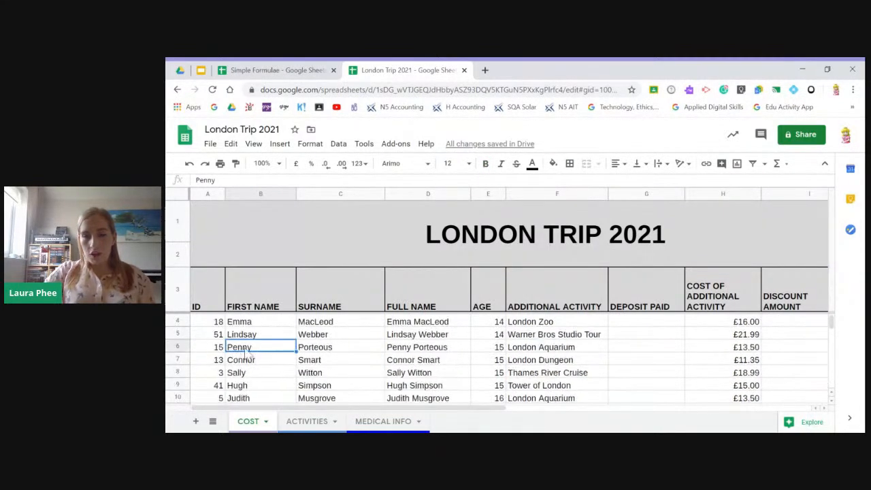
scroll(508, 382, "down", 5)
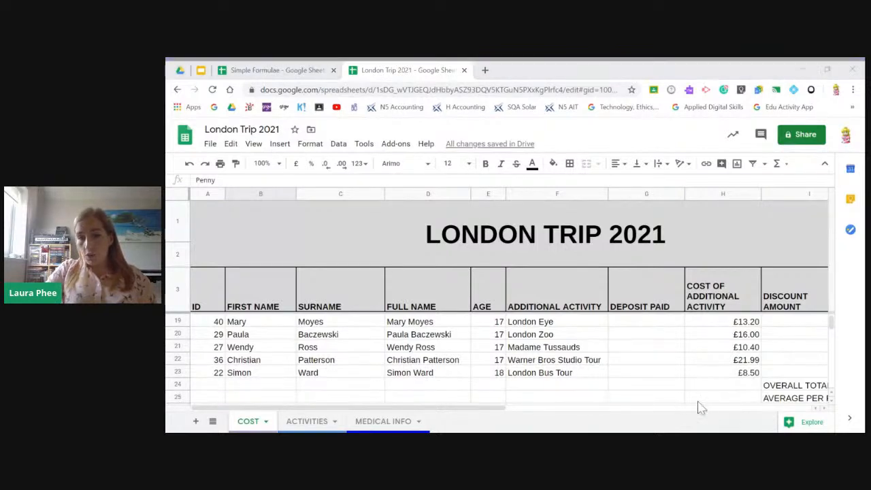
scroll(665, 383, "up", 5)
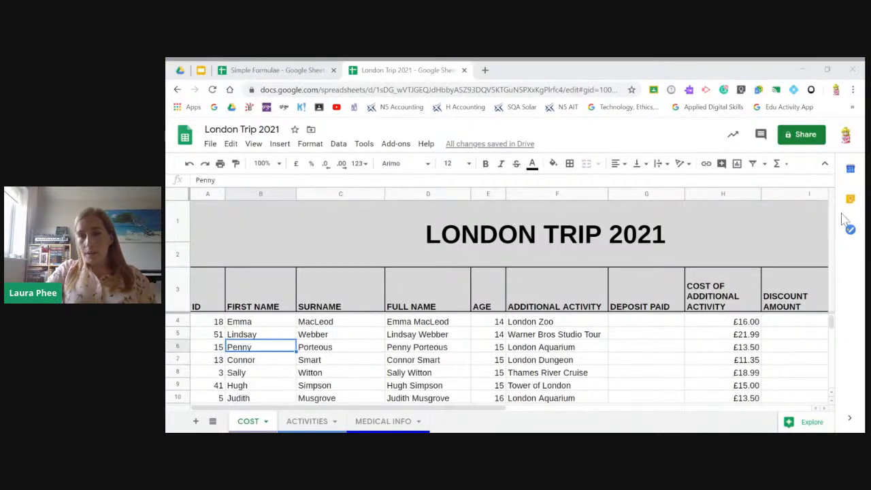
left_click(832, 322)
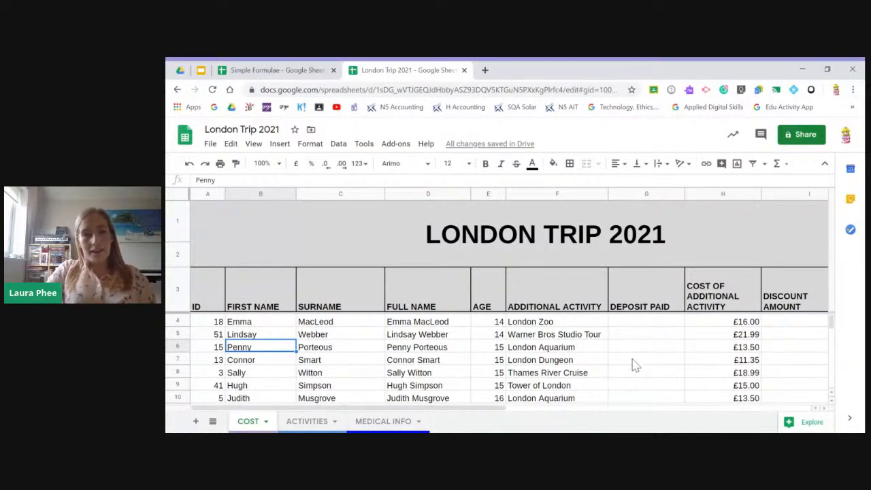
scroll(631, 366, "down", 5)
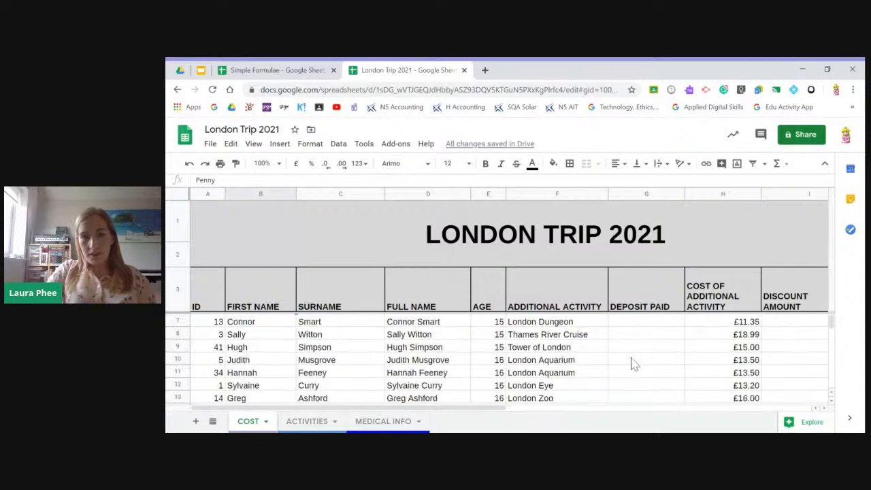
scroll(630, 361, "up", 5)
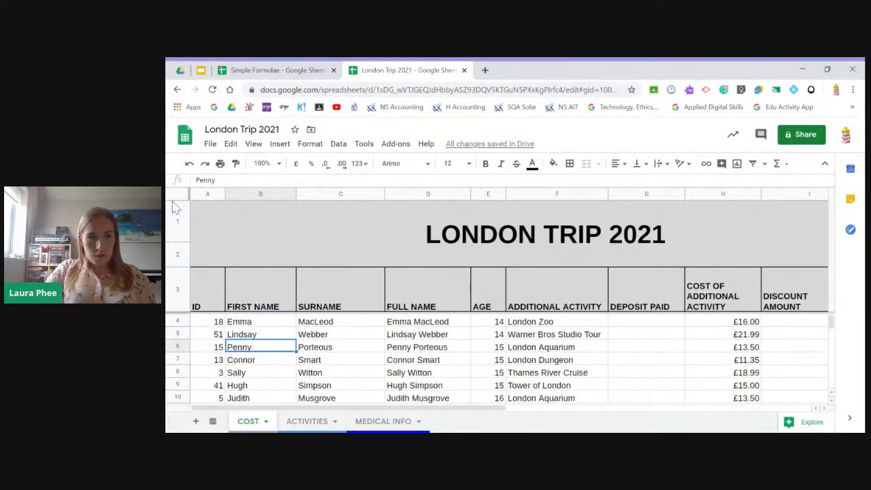
- Remove the frozen rows from the COST sheet so the title and headings scroll with the data
left_click(177, 222)
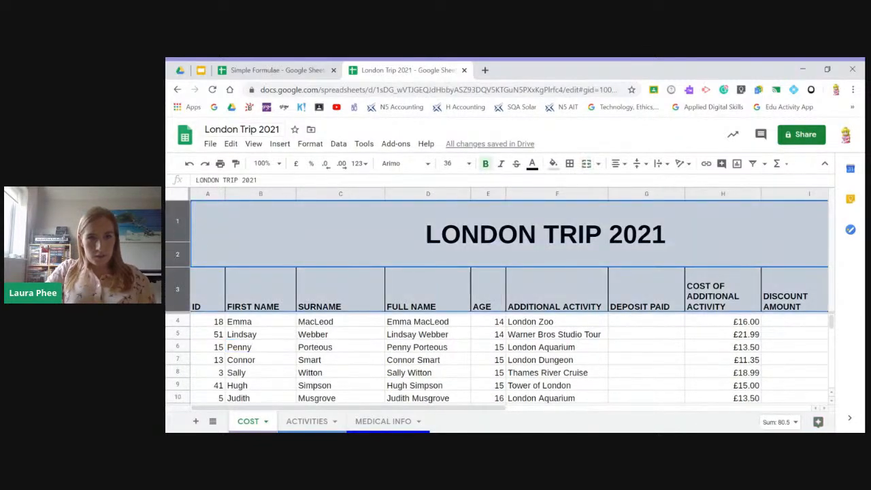
left_click(254, 143)
mouse_move(265, 173)
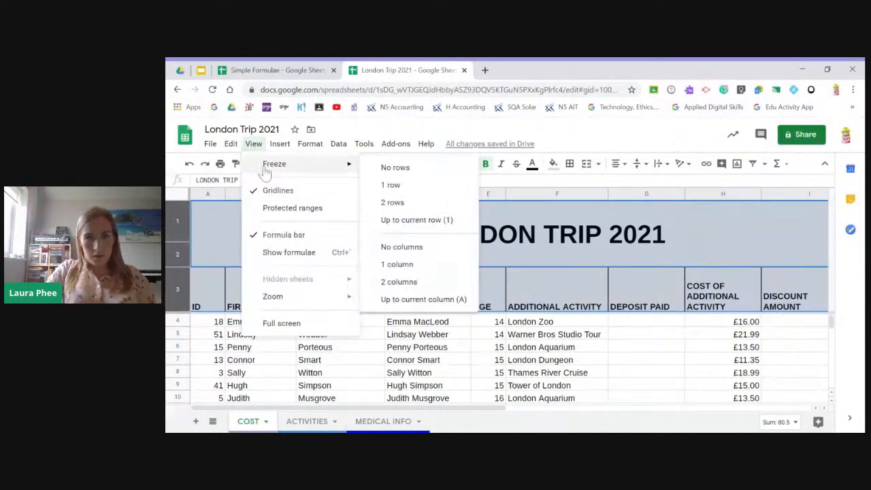
left_click(397, 167)
left_click(443, 302)
scroll(558, 315, "down", 5)
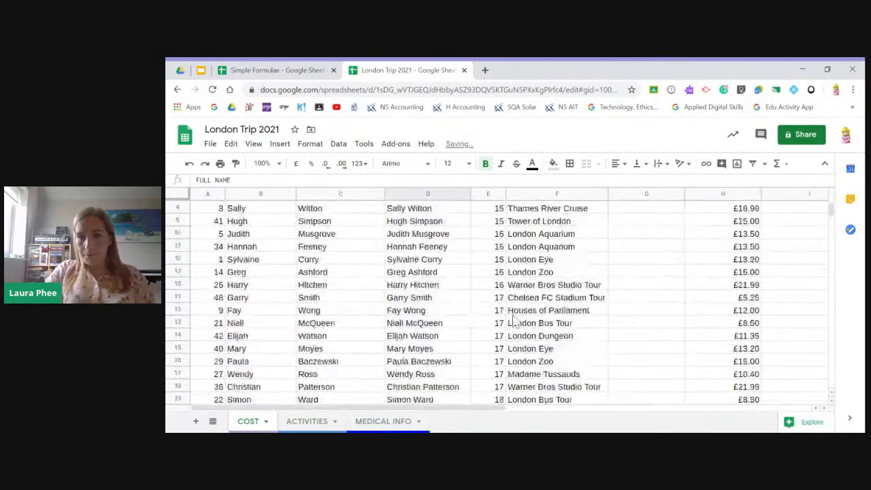
- Open the data validation settings for the DEPOSIT PAID cells G4:G23
left_click_drag(500, 411, 628, 421)
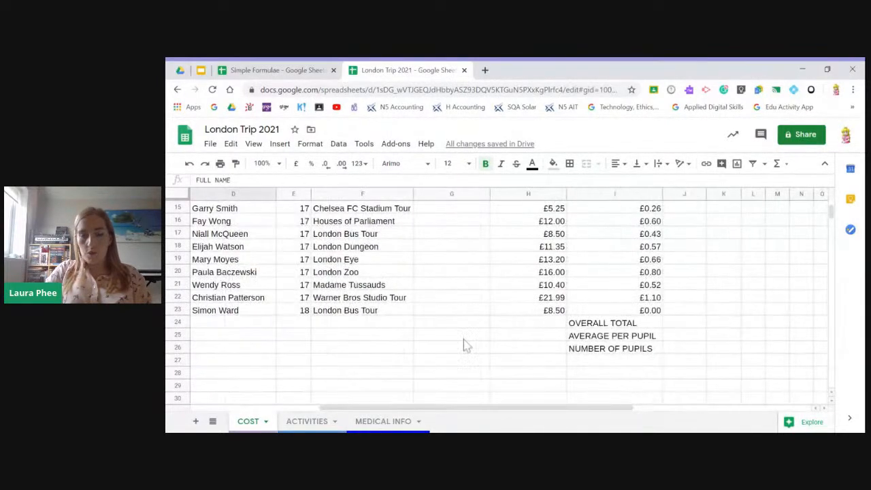
scroll(435, 307, "up", 5)
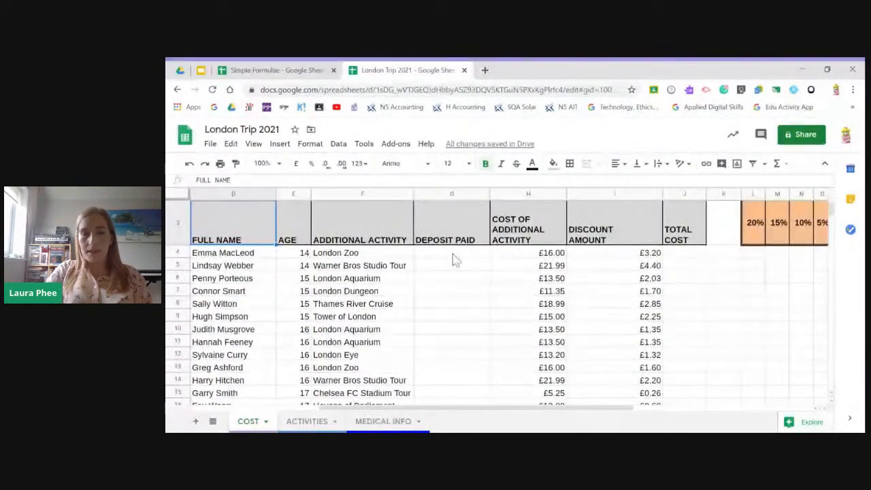
left_click(452, 253)
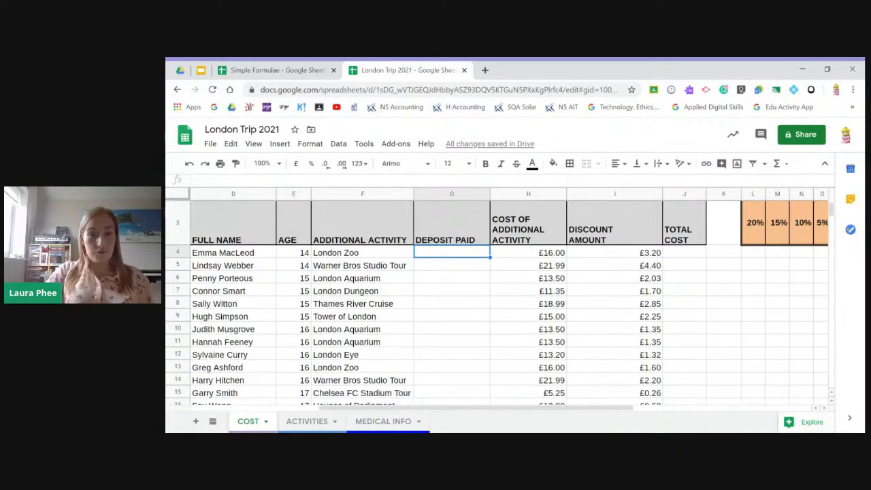
left_click_drag(457, 259, 479, 393)
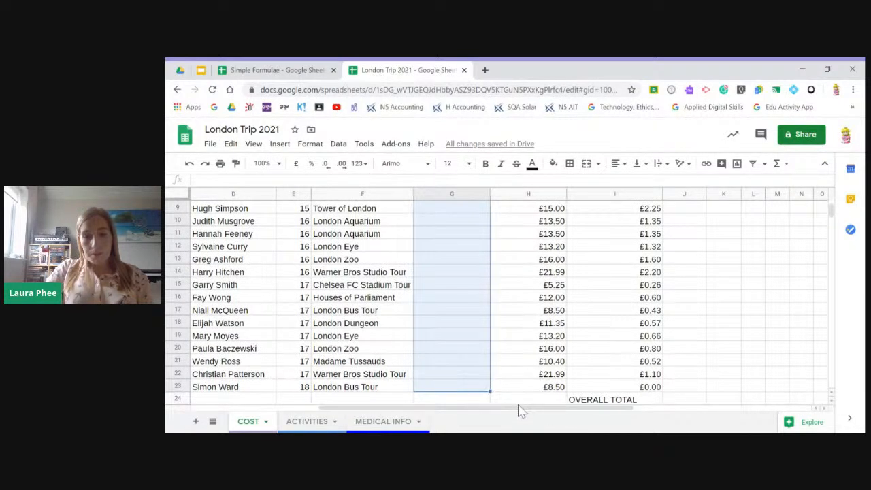
right_click(455, 275)
mouse_move(456, 275)
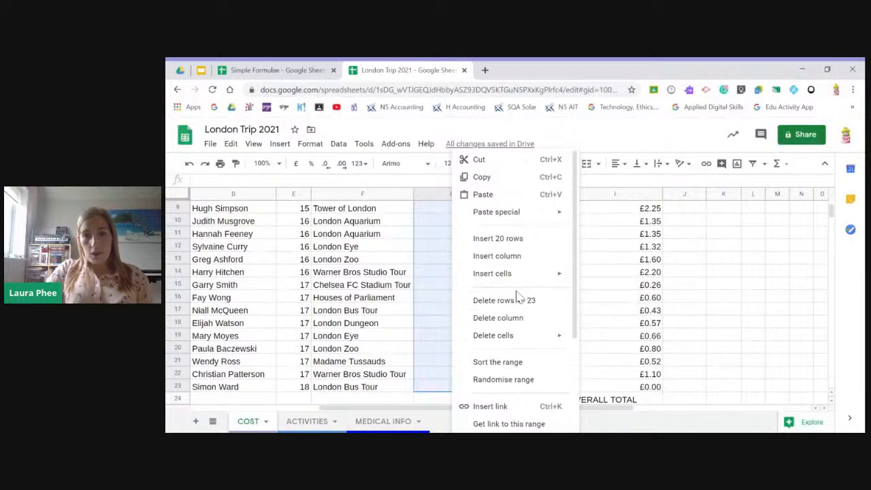
scroll(526, 302, "down", 2)
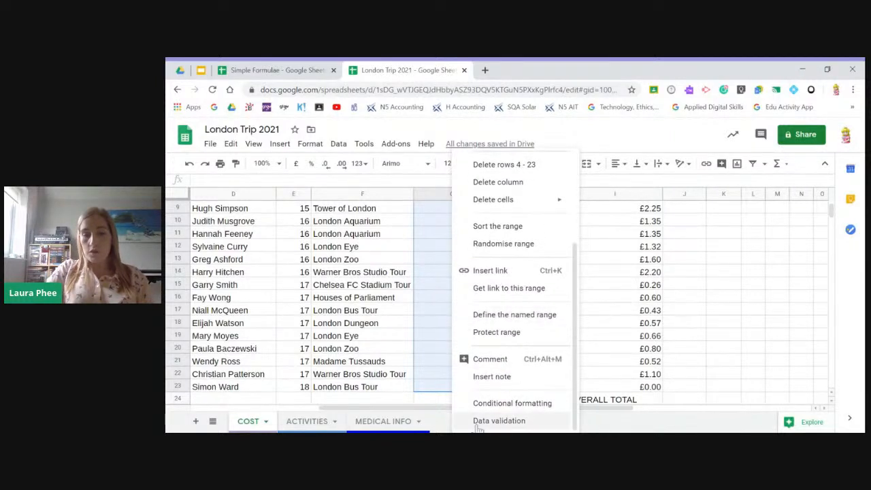
left_click(508, 422)
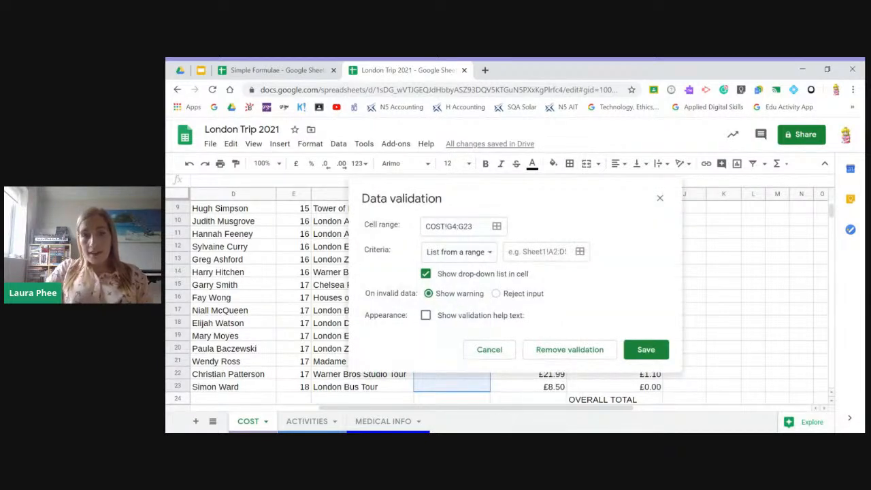
- Restrict G4:G23 to a list of items, Yes, No and In Part, and save the validation
left_click(455, 253)
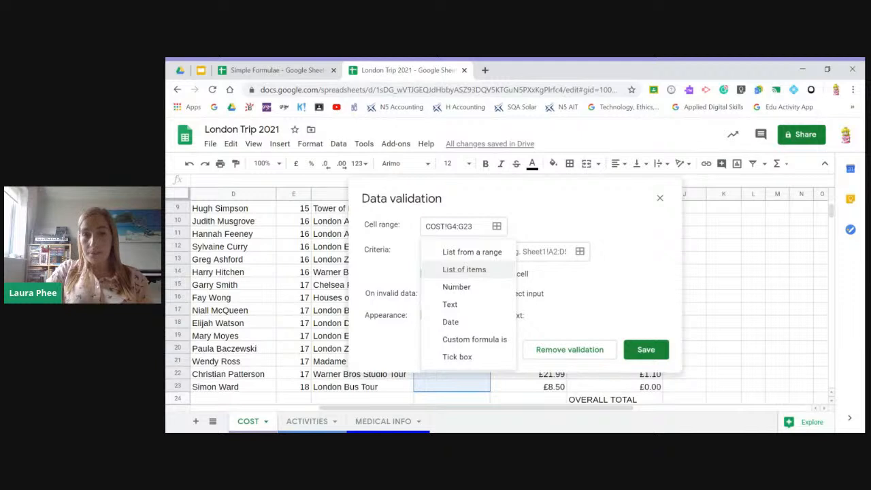
left_click(465, 269)
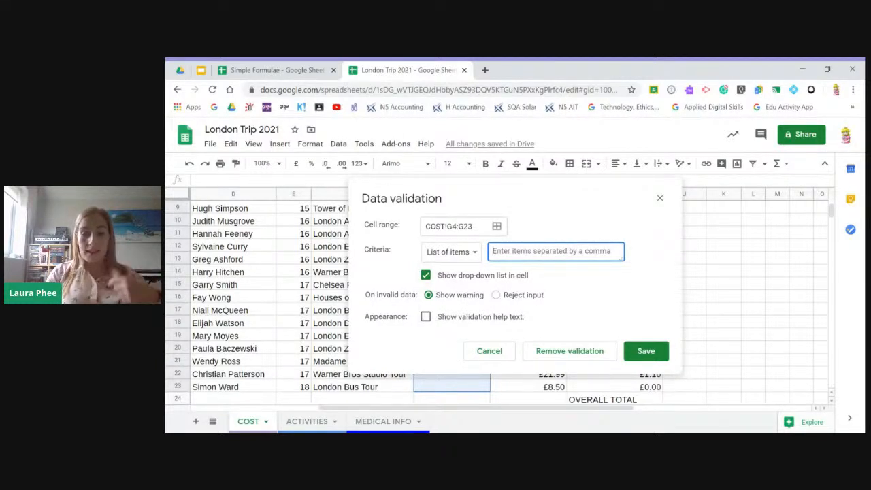
type("Yes,No,In Part")
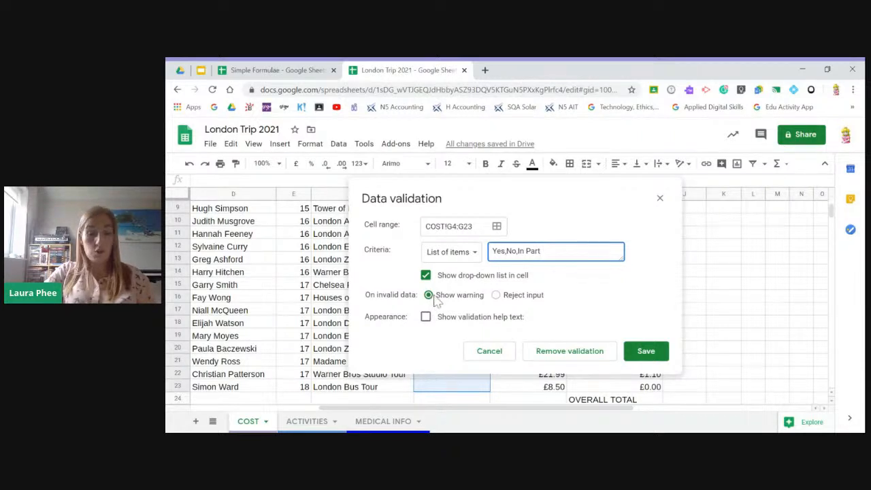
left_click(646, 352)
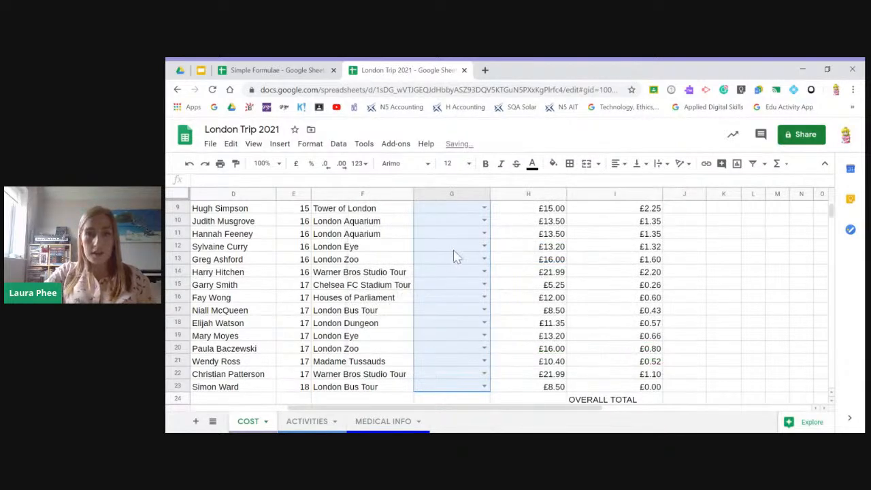
- Choose the DEPOSIT PAID options Yes in G4, No in G5 and In Part in G6
scroll(455, 254, "up", 5)
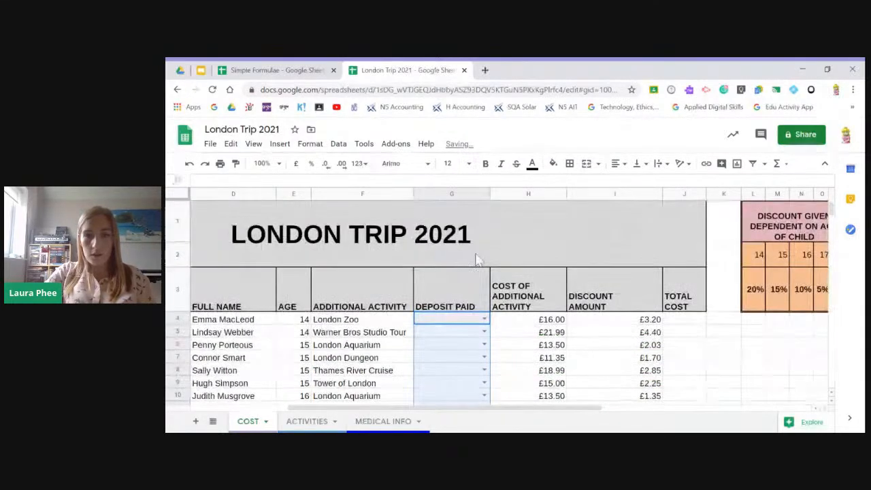
left_click(485, 320)
left_click(445, 333)
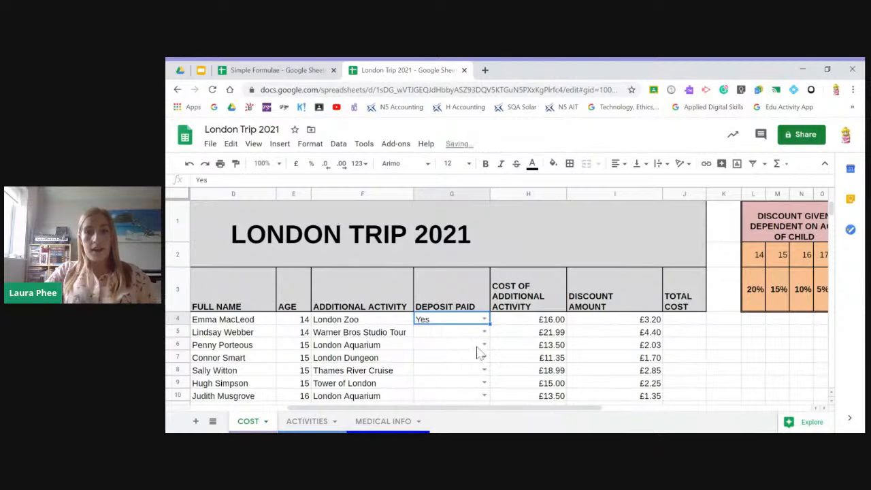
left_click(484, 332)
left_click(424, 301)
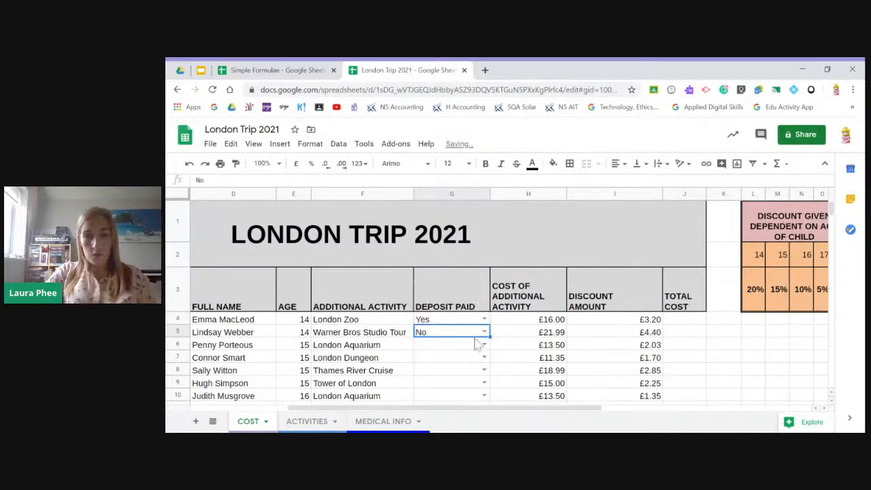
left_click(484, 345)
left_click(428, 300)
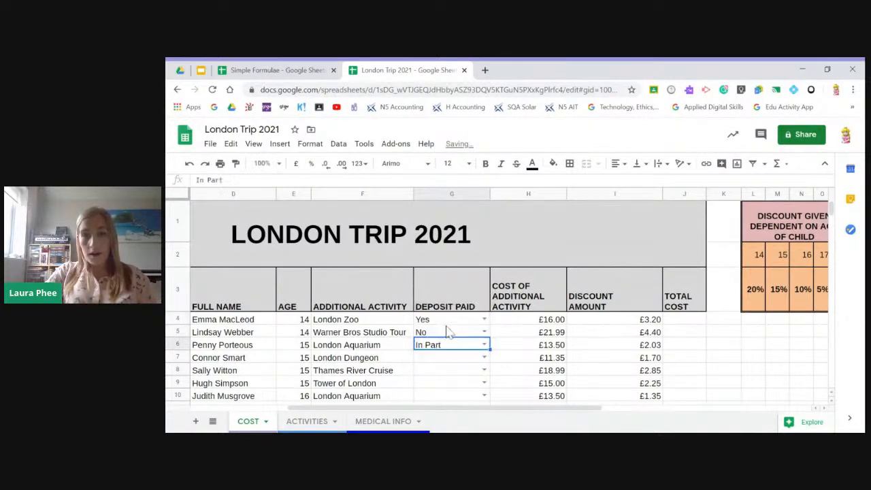
left_click(484, 370)
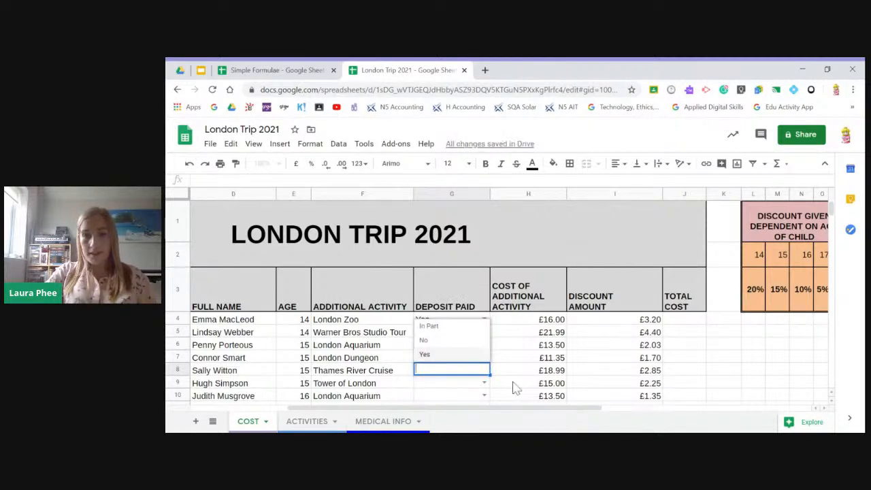
scroll(517, 383, "down", 1)
left_click(515, 355)
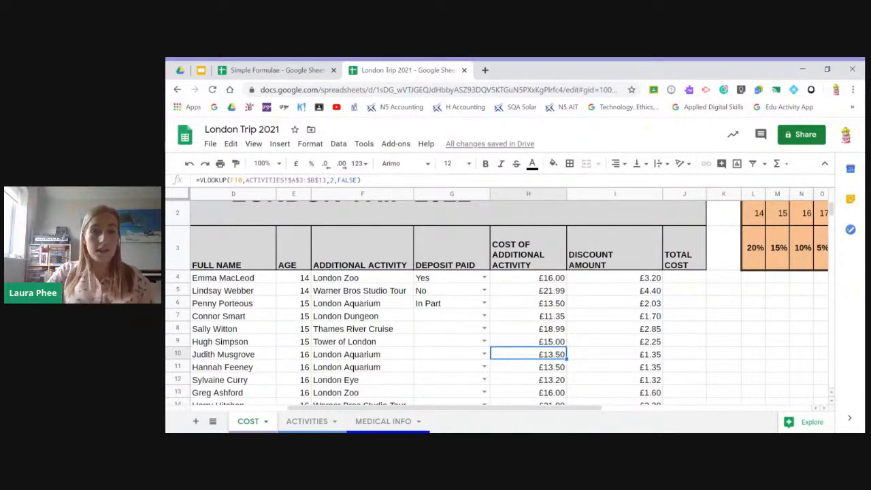
- Choose No as the DEPOSIT PAID option in G7
left_click(460, 318)
left_click(484, 316)
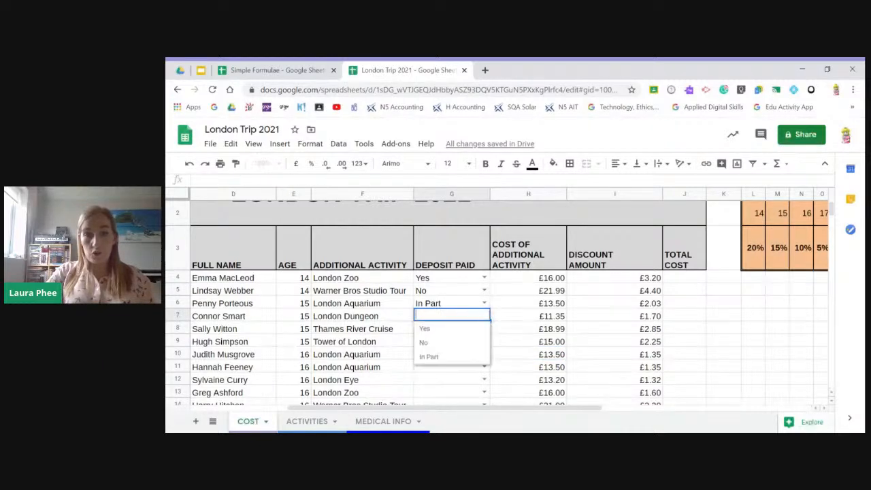
left_click(455, 341)
- Enter the unlisted value "ye" in G8 to test the validation, view the cell's warning and clear the entry
left_click(453, 333)
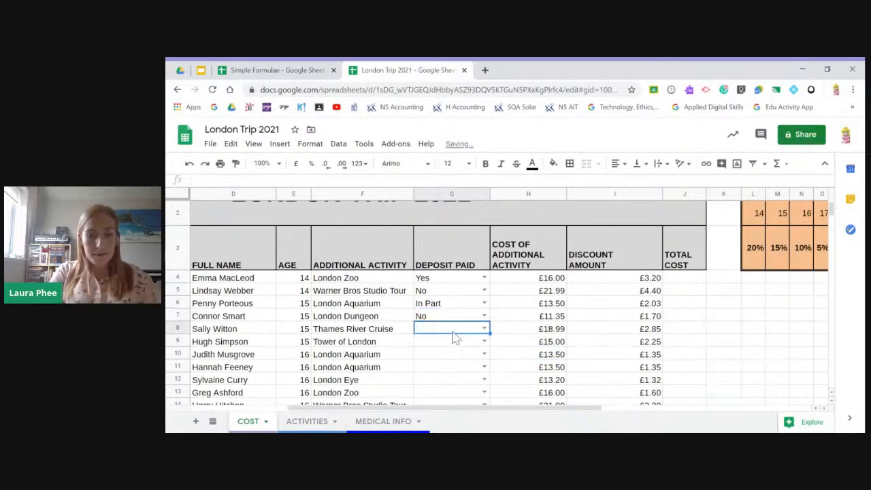
type("ye")
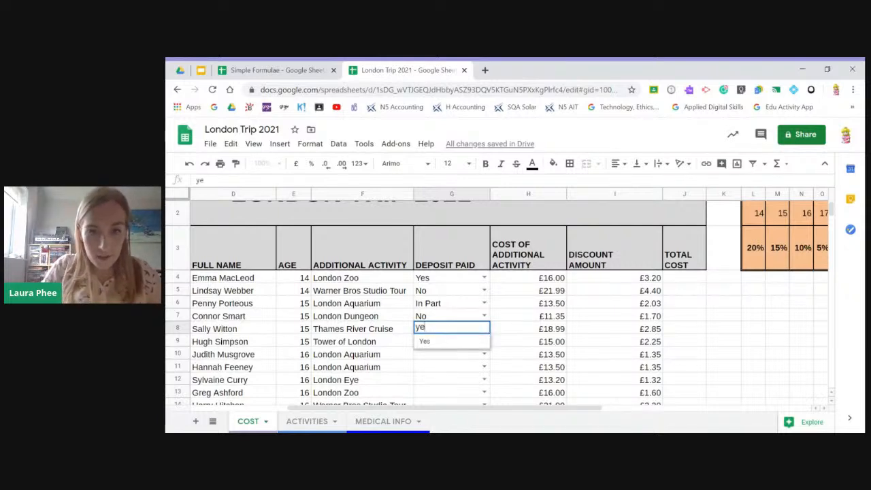
left_click(456, 373)
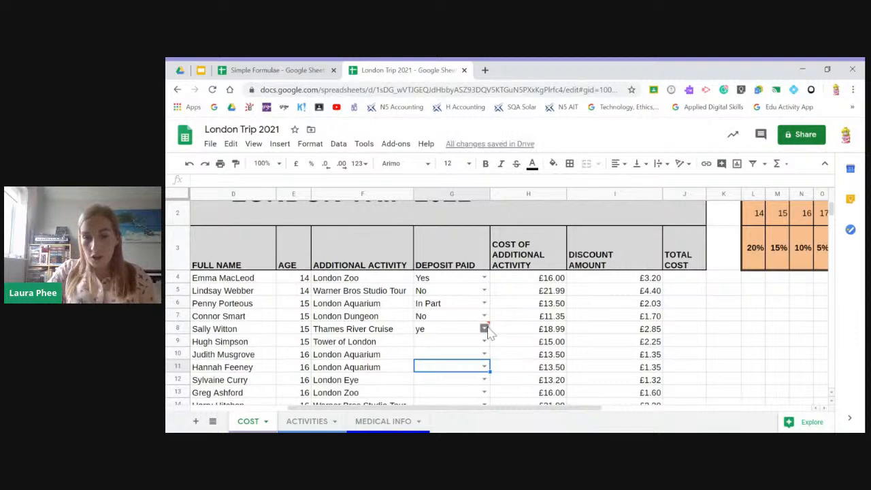
mouse_move(489, 332)
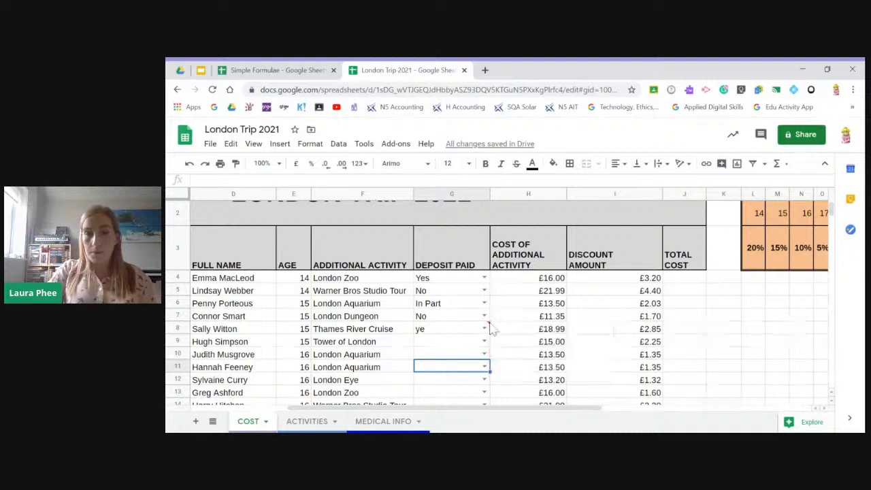
left_click(435, 334)
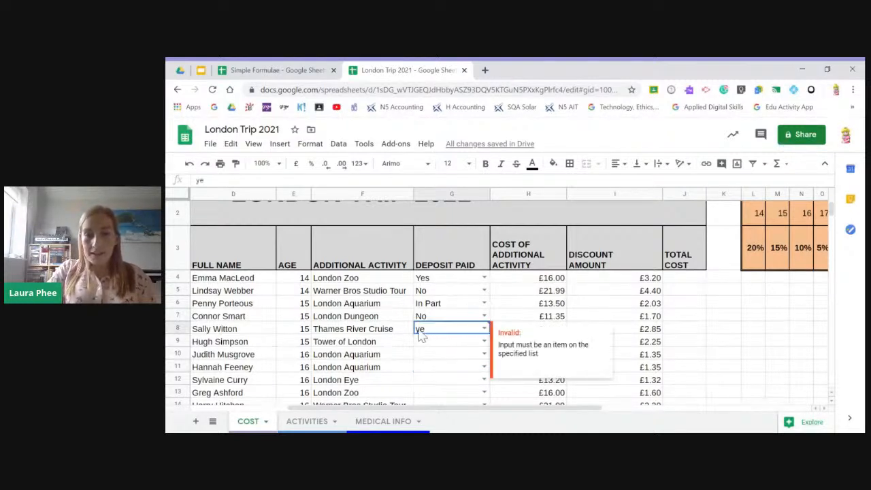
key("BackSpace")
key("BackSpace")
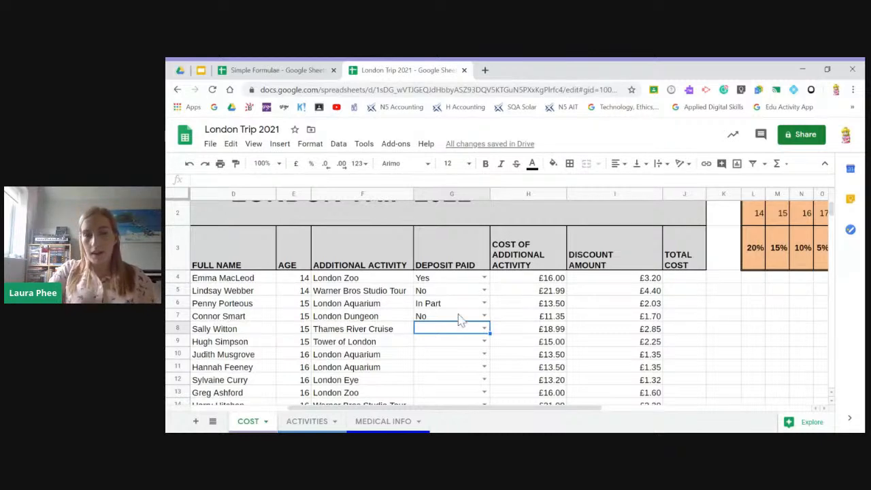
- Review the DEPOSIT PAID drop-downs down to row 23, opening the one in G23
scroll(458, 319, "down", 1)
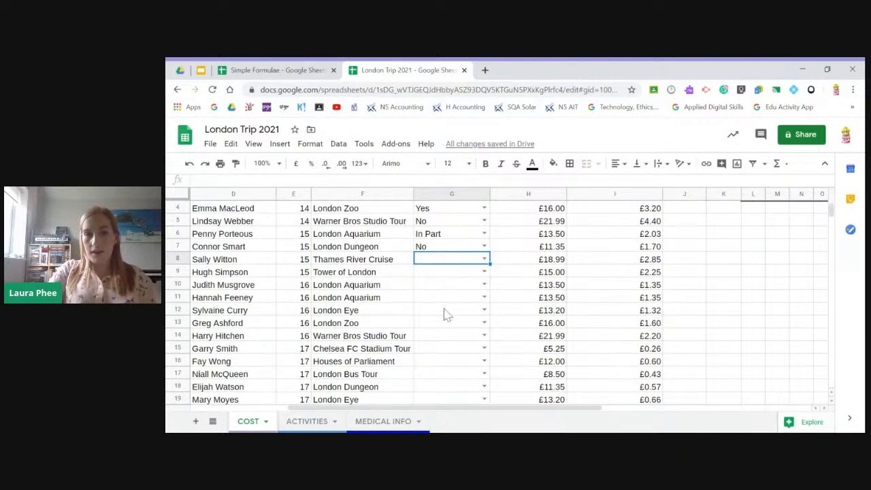
scroll(447, 311, "down", 1)
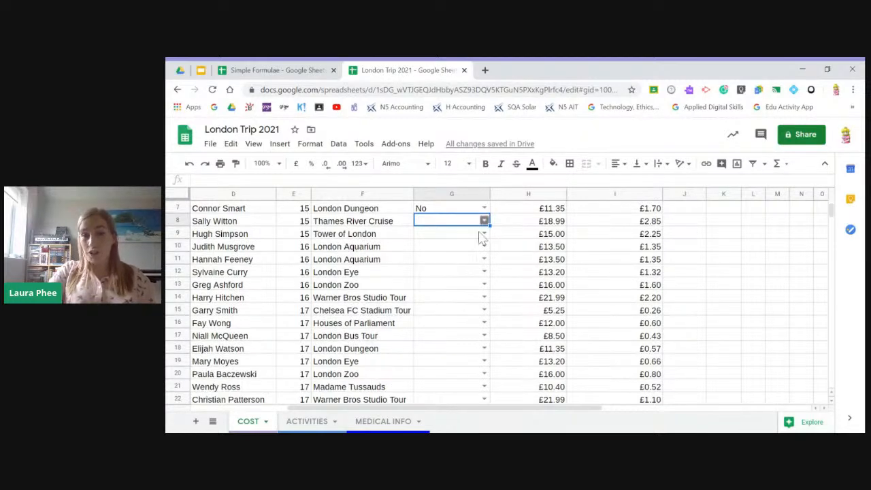
scroll(458, 273, "down", 2)
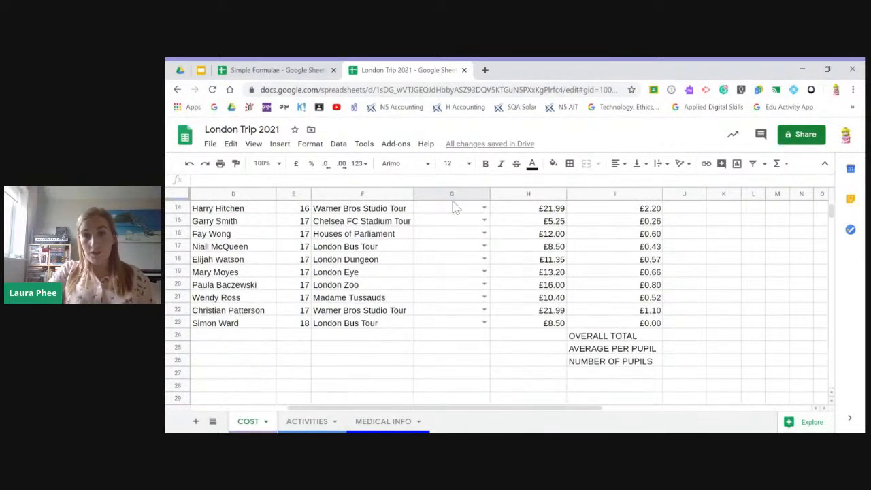
left_click(477, 322)
left_click(484, 322)
left_click(458, 275)
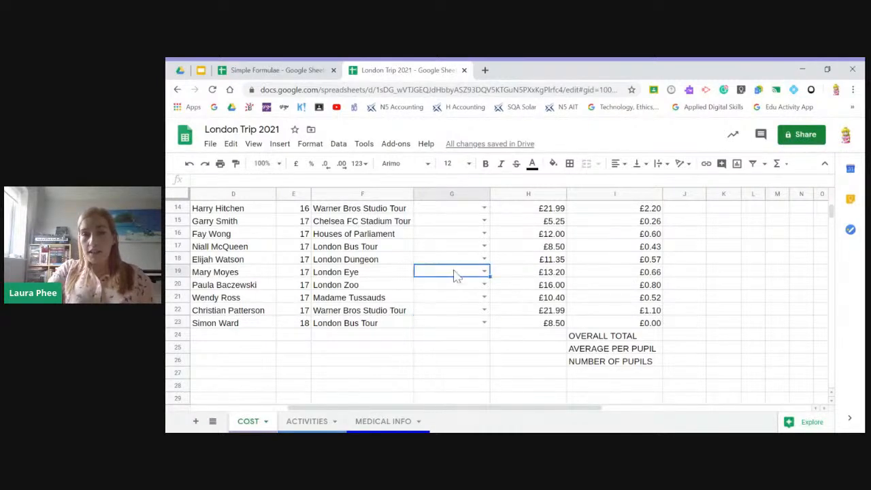
- Add tick box data validation to cell G24 below the DEPOSIT PAID column and toggle the box on and off
right_click(459, 339)
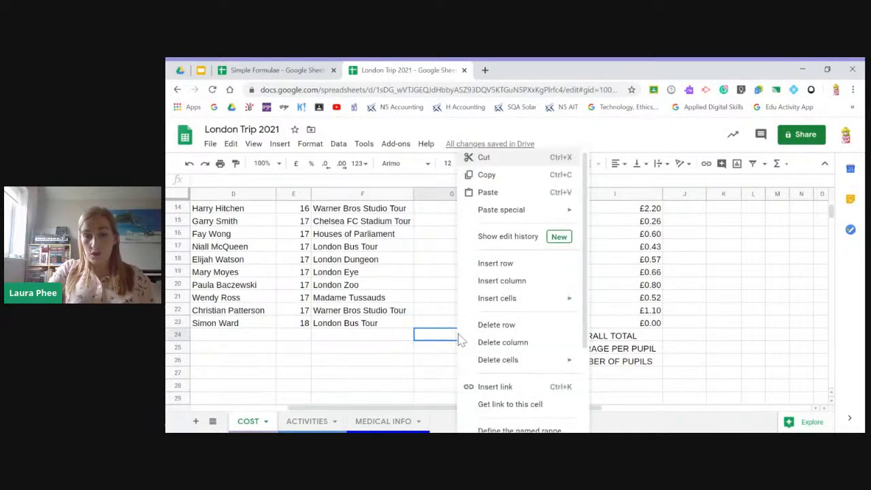
scroll(476, 337, "down", 2)
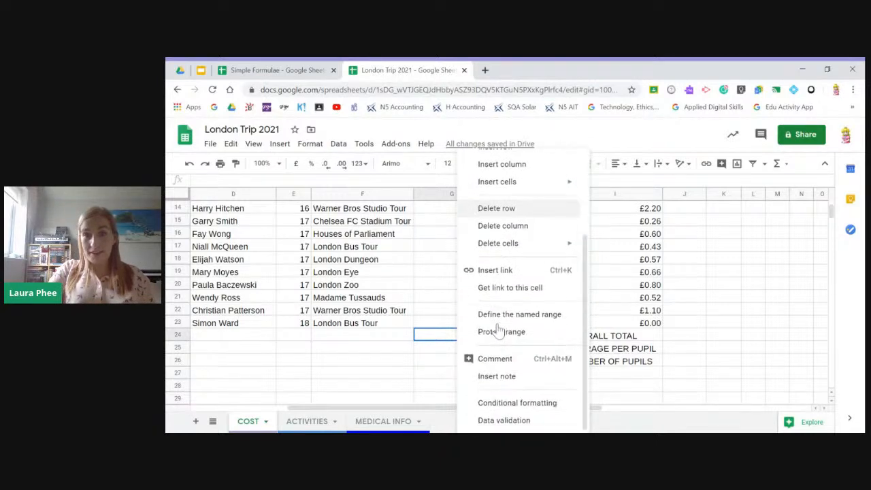
left_click(502, 419)
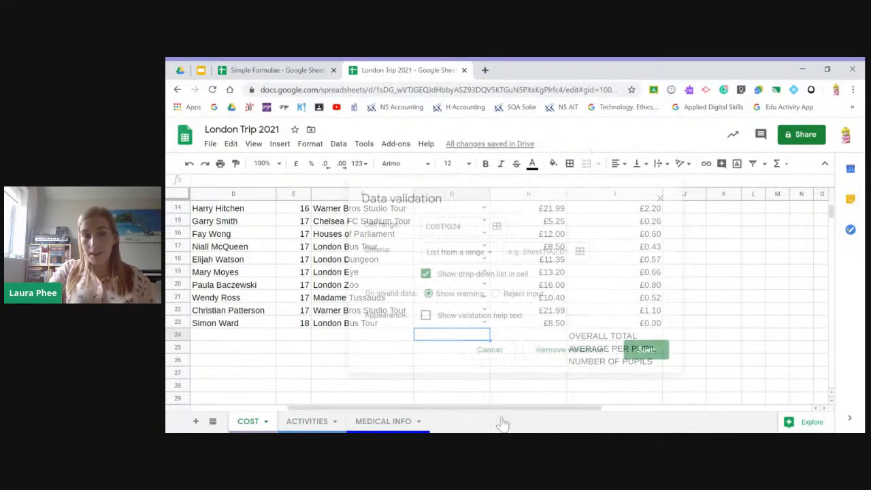
left_click(489, 255)
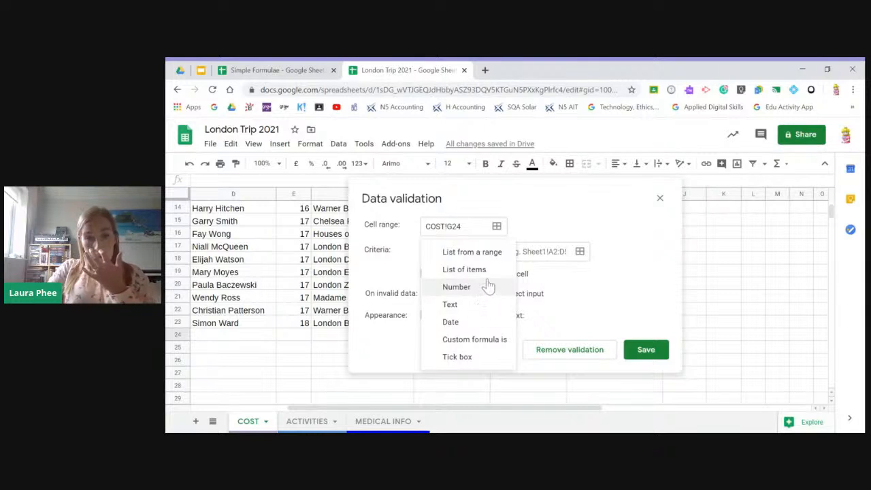
left_click(482, 361)
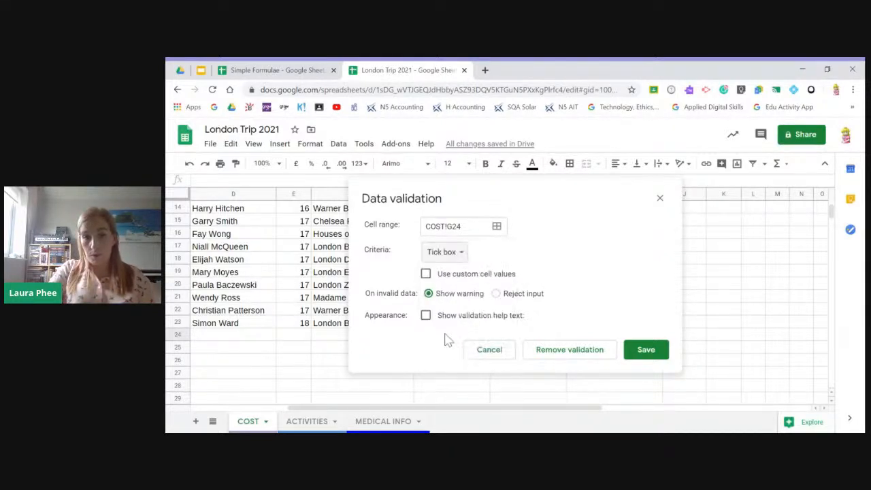
left_click(650, 353)
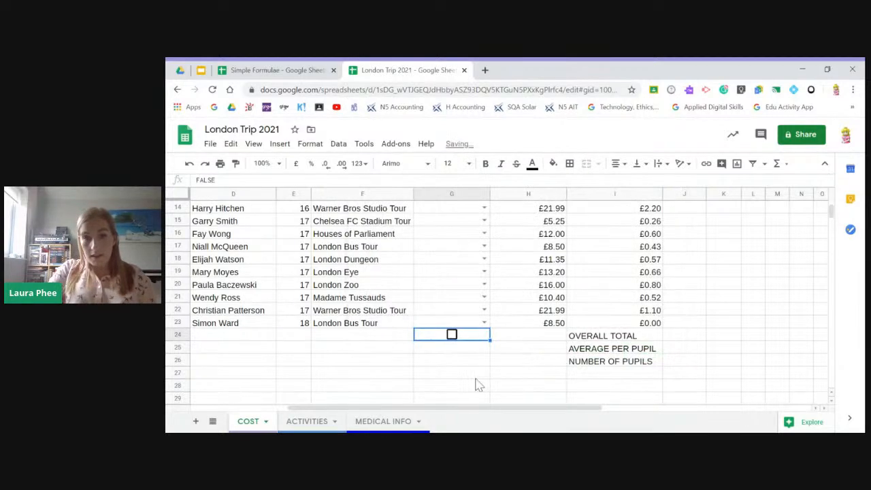
left_click(455, 339)
left_click(456, 339)
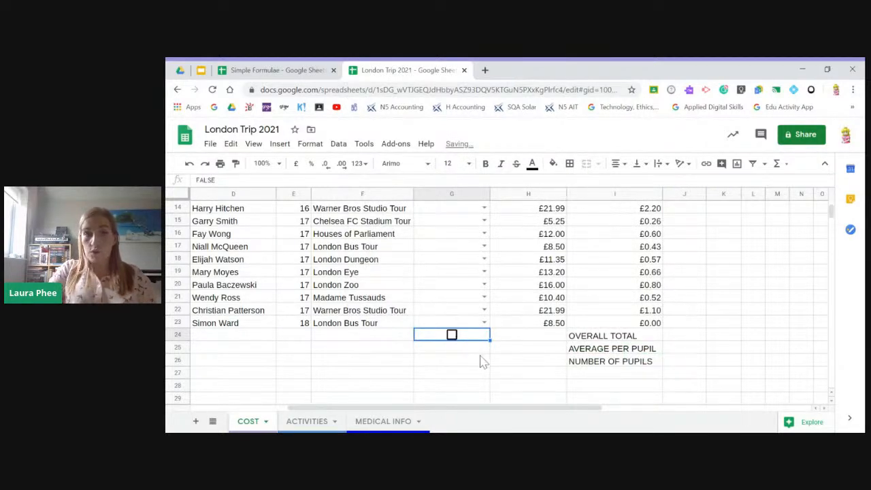
- Switch to the Google Slides presentation, view the "Using the Explore function" slide and return to the Formatting Cells slide
scroll(469, 327, "up", 4)
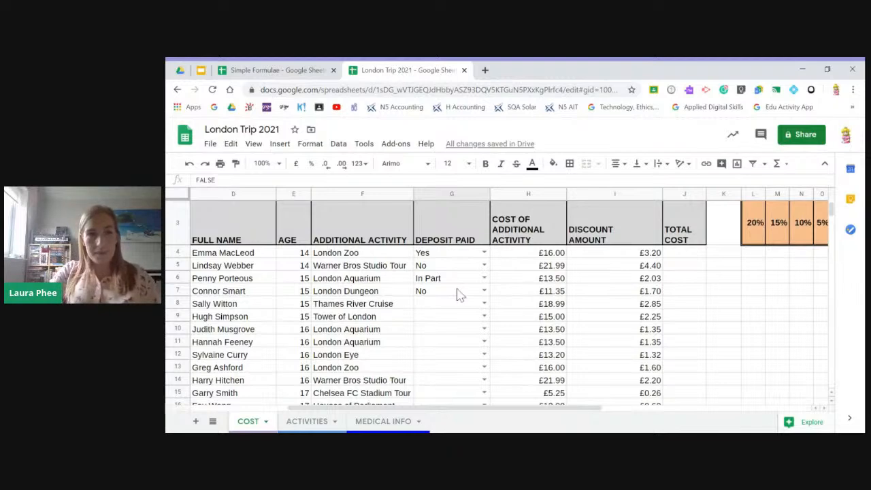
left_click(200, 71)
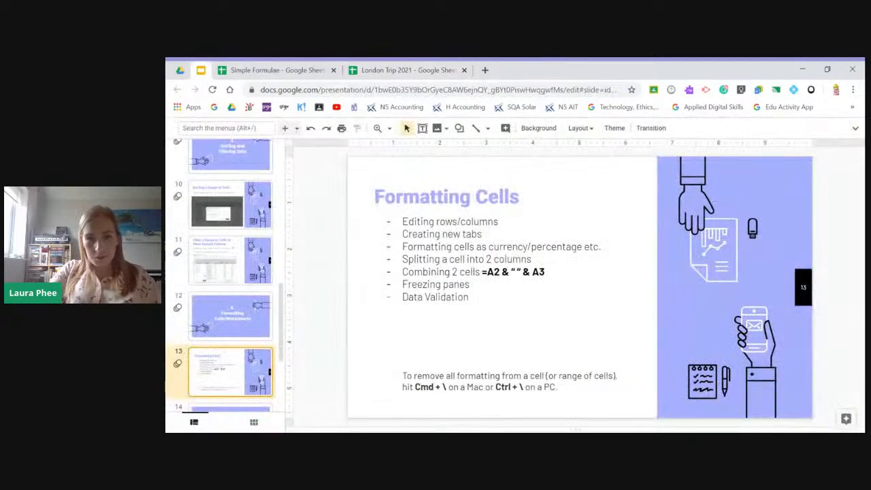
key("Down")
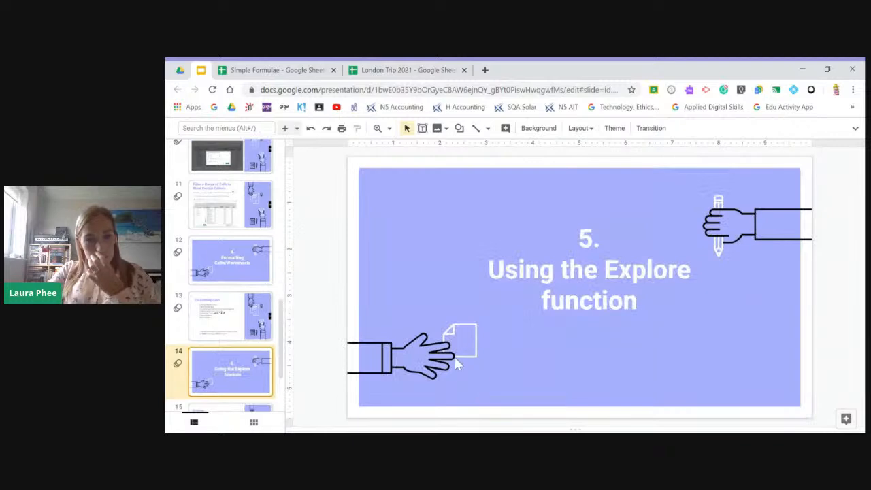
key("Up")
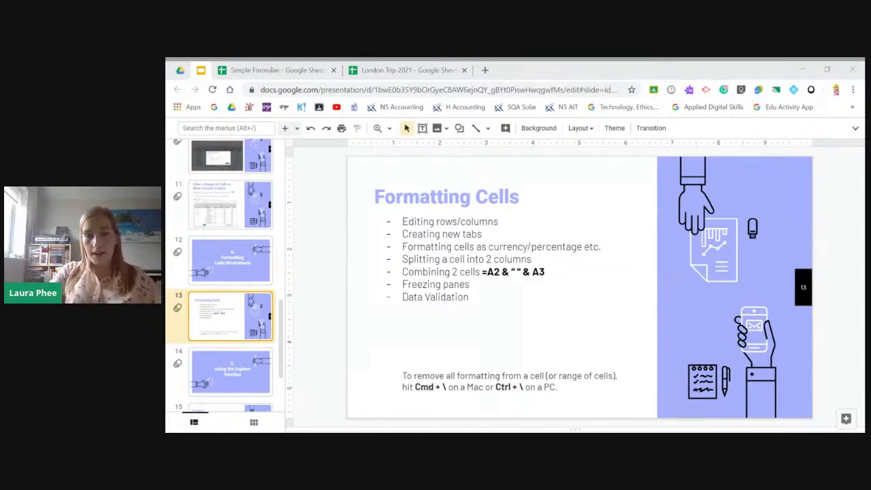
- In the London Trip 2021 spreadsheet, clear all formatting from the DEPOSIT PAID header in G3 and undo the change
left_click(401, 70)
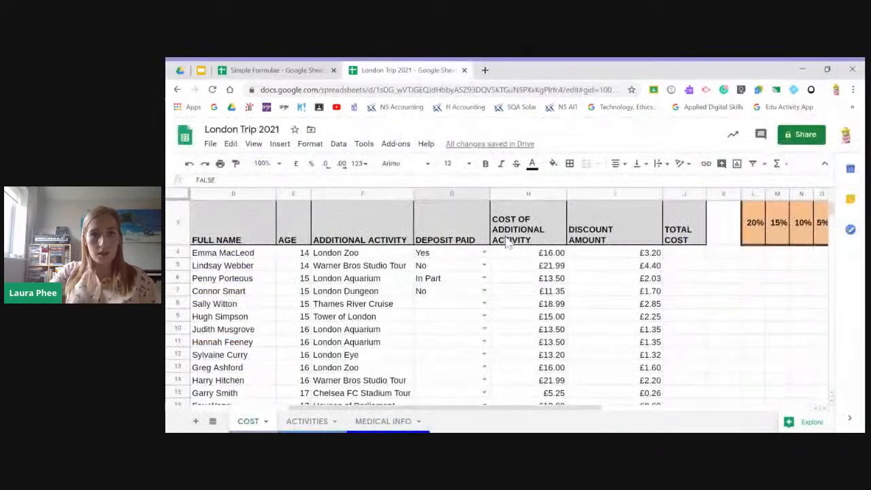
left_click(454, 238)
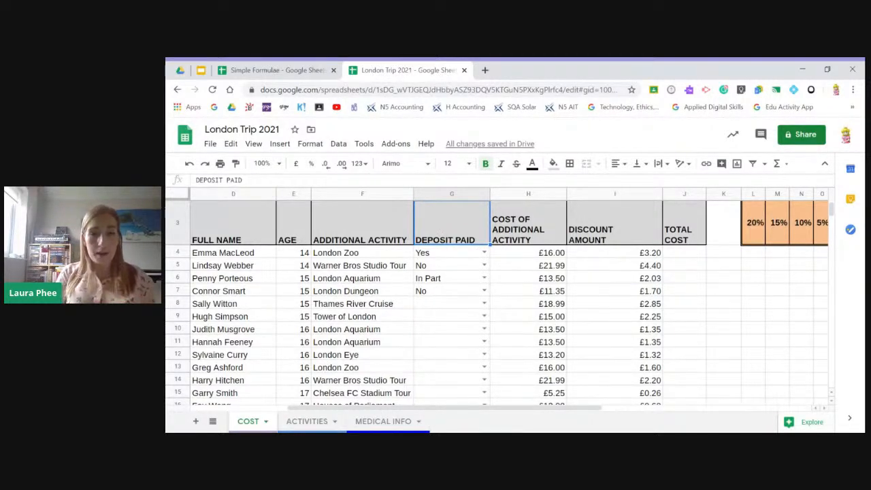
key("ctrl+backslash")
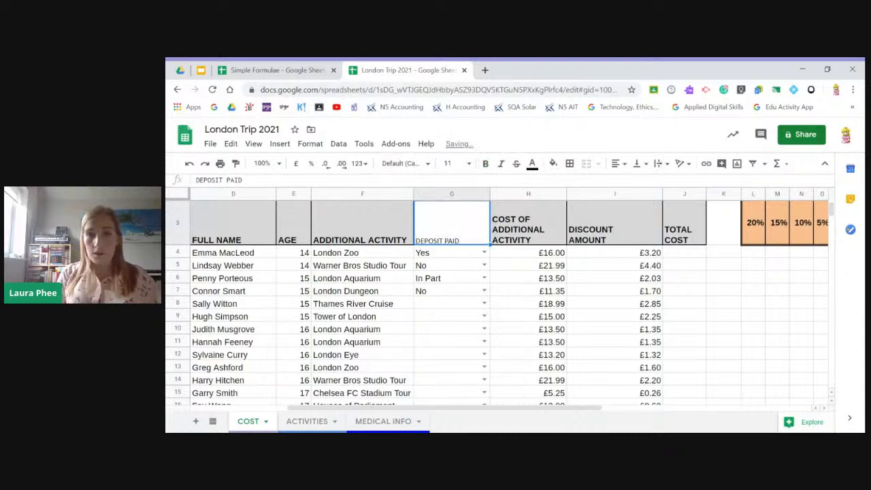
left_click(475, 291)
scroll(470, 306, "up", 2)
left_click(449, 303)
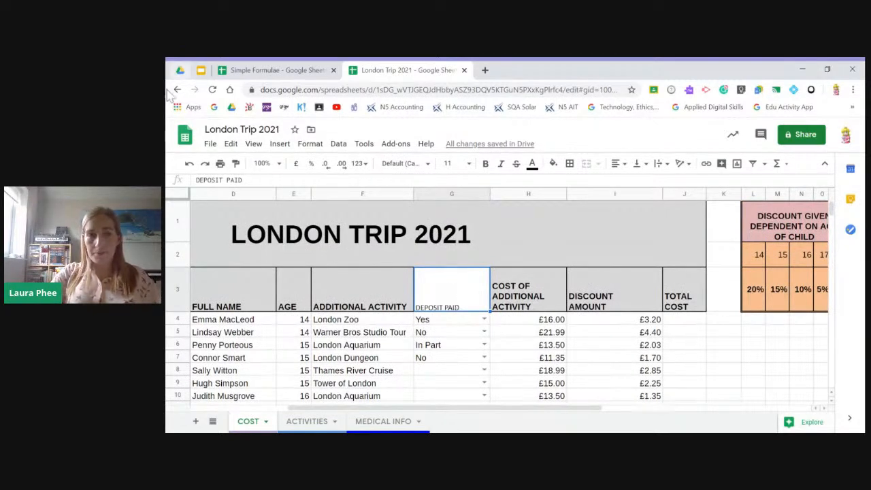
left_click(190, 165)
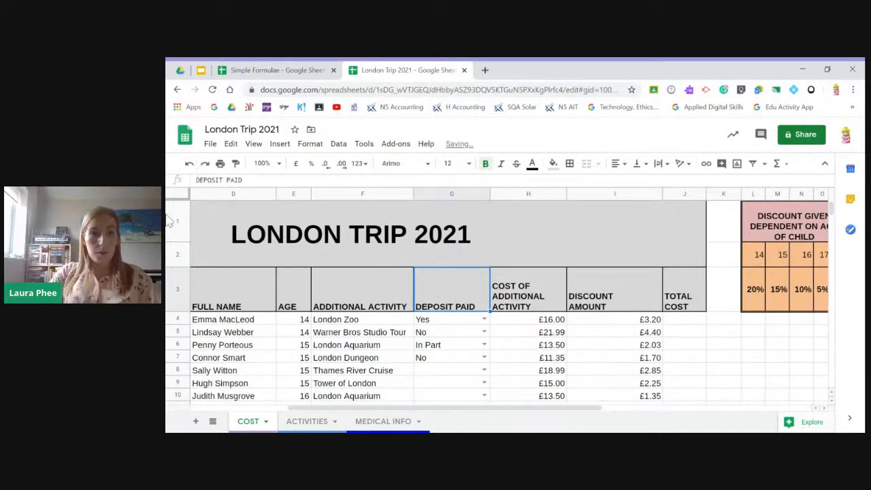
- Clear all formatting from the activity cost in H4, undo the change and redo it
scroll(477, 368, "down", 1)
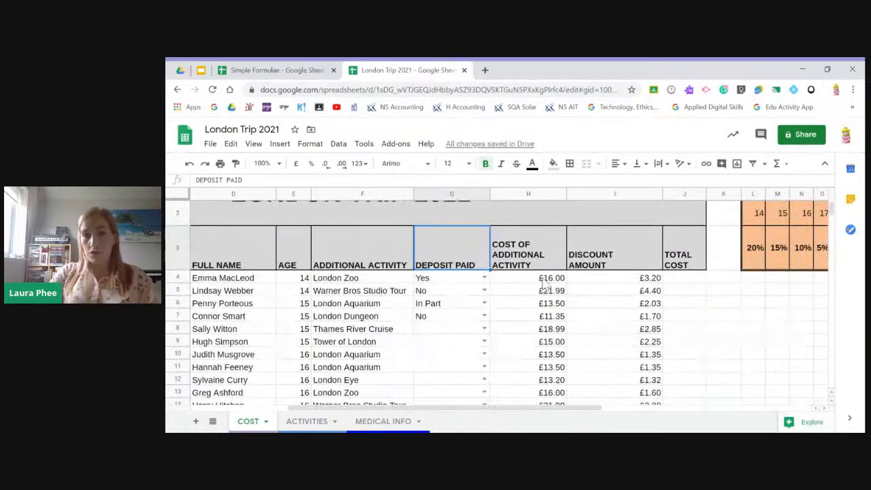
left_click(546, 280)
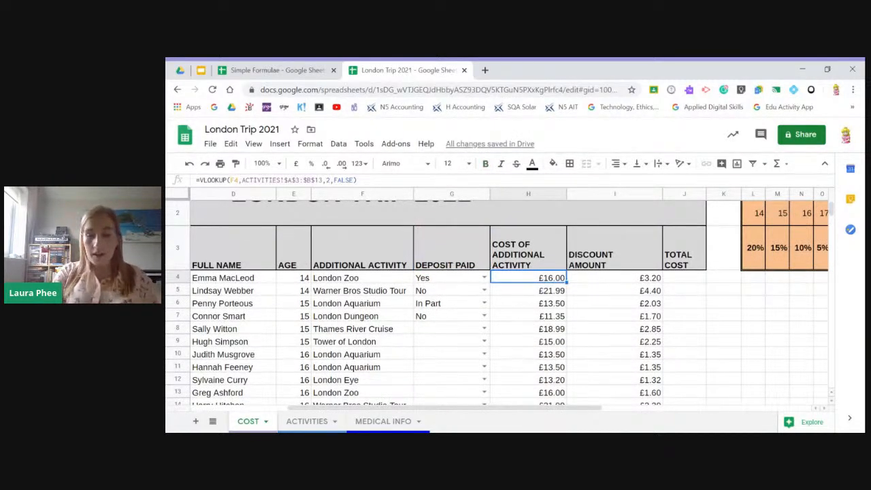
key("ctrl+backslash")
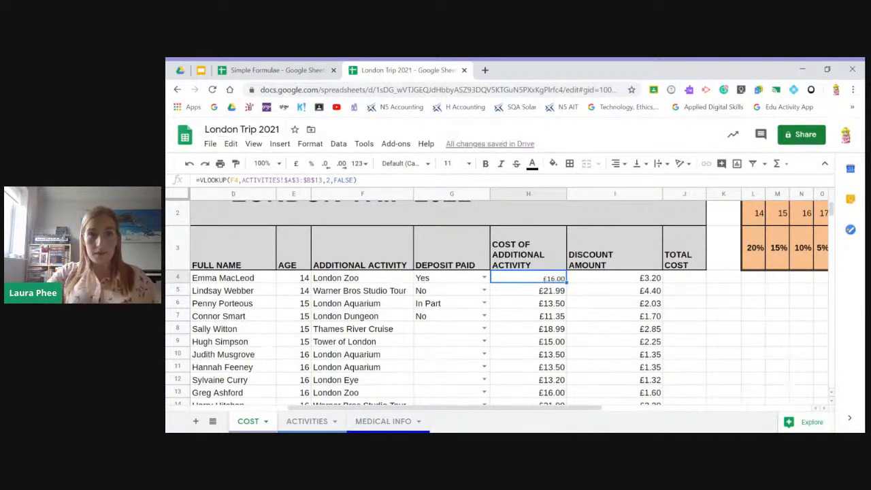
left_click(190, 164)
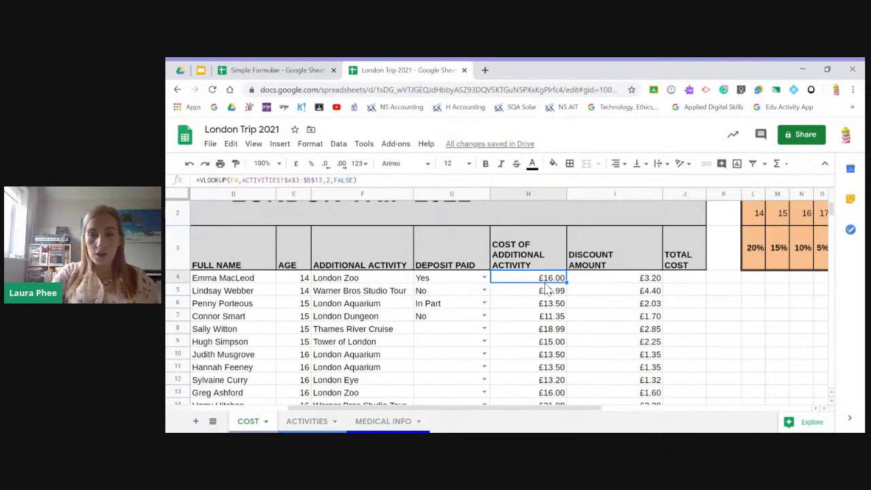
key("ctrl+y")
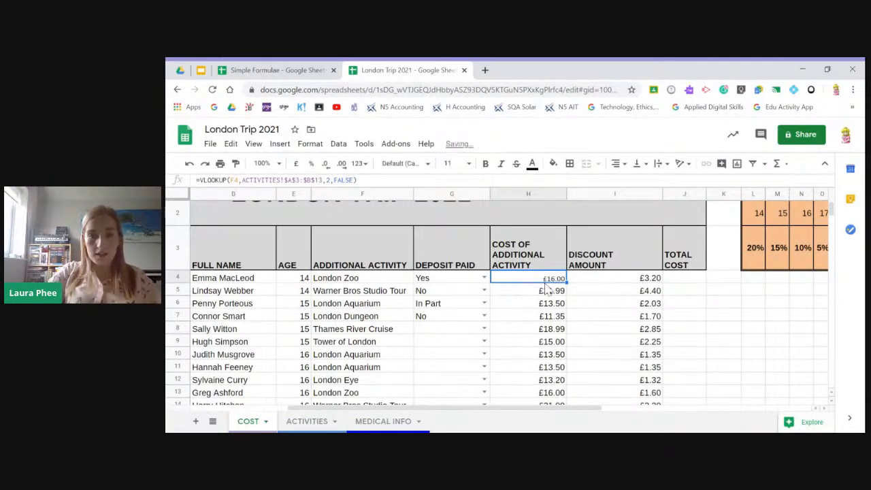
- Check cost cell B3 on the ACTIVITIES sheet, return to the COST sheet and undo the formatting removal in H4
left_click(305, 422)
left_click(343, 245)
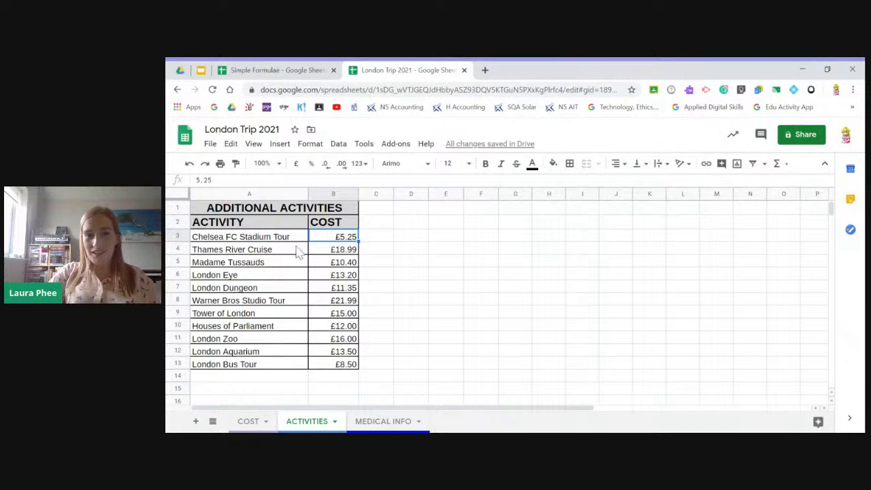
left_click(249, 421)
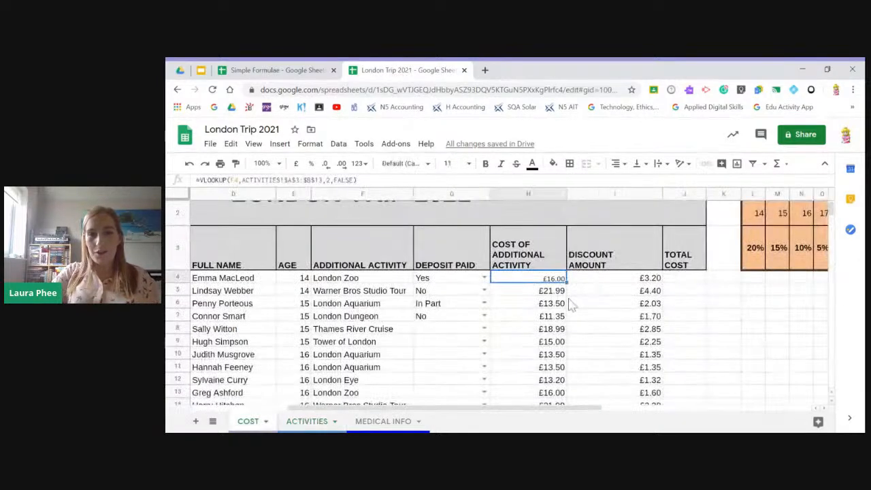
left_click(194, 164)
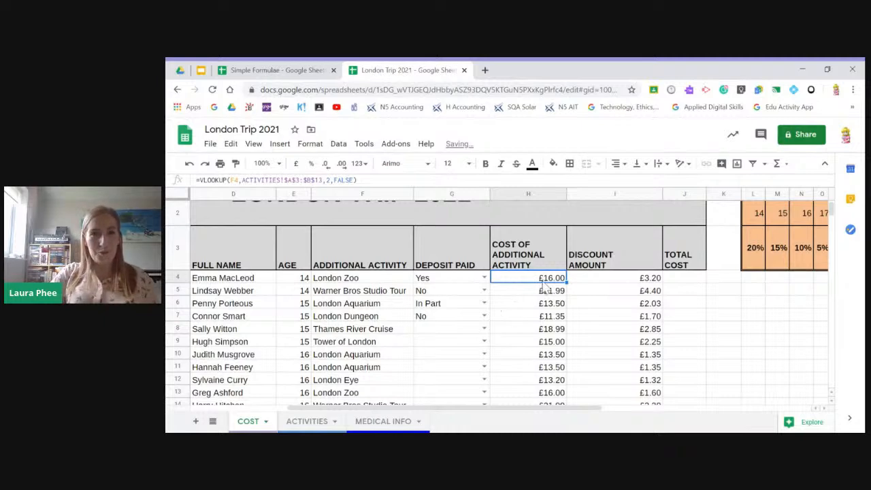
- Switch to the Google Slides presentation and read the Explore slide in the "Using the Explore function" section
left_click(200, 71)
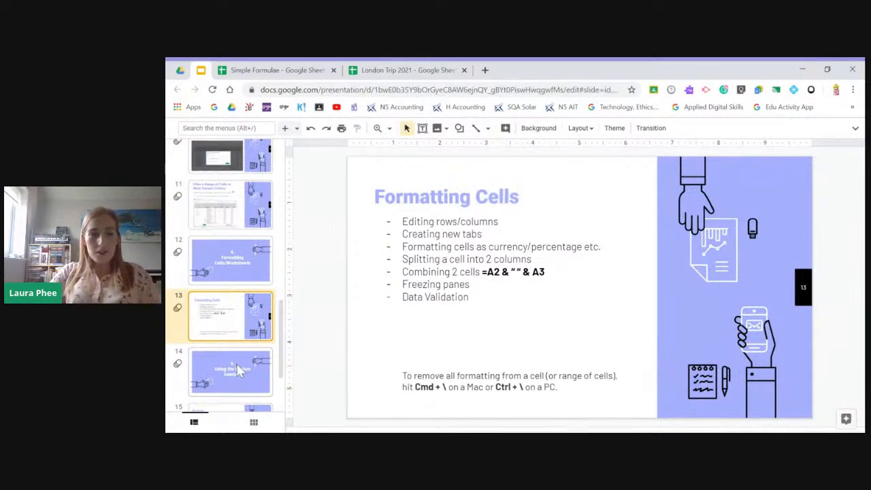
left_click(238, 367)
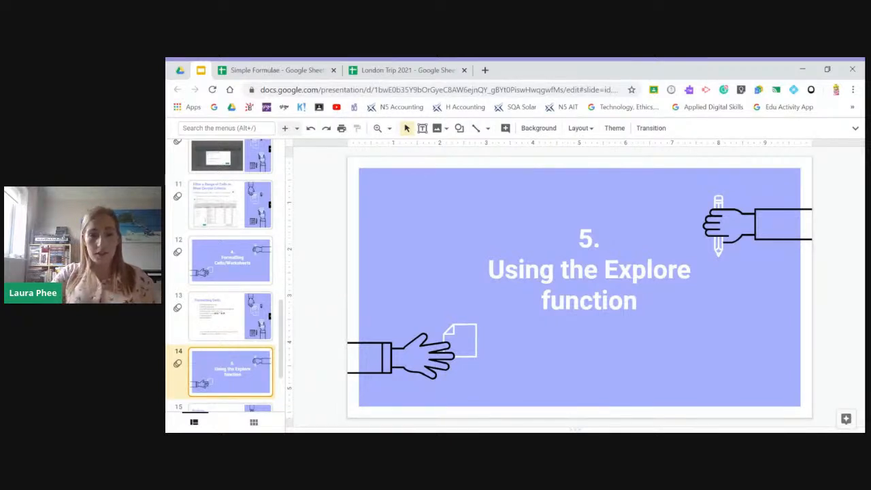
scroll(225, 320, "down", 3)
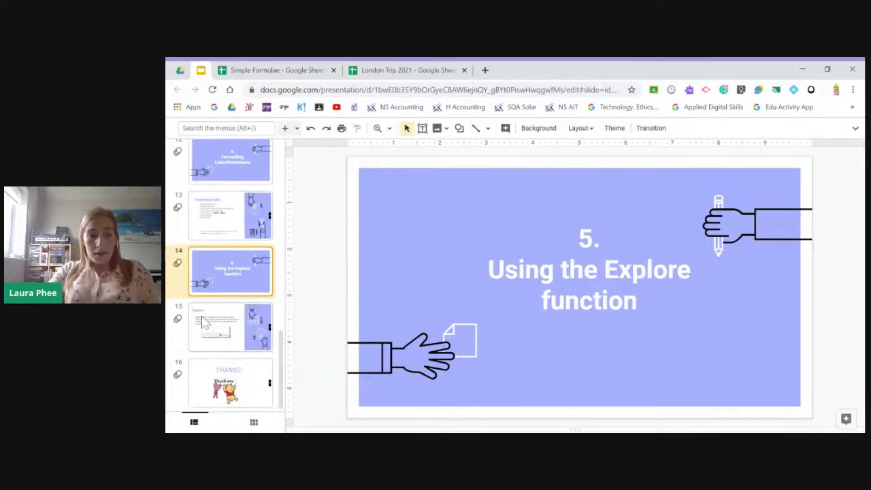
left_click(203, 312)
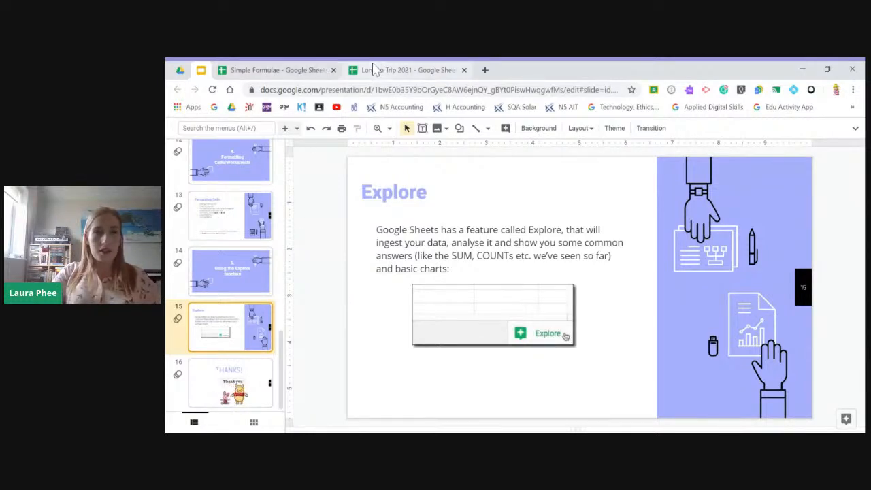
- In the Simple Formulae spreadsheet, select A3:E12 on PART B and open Explore for the confectionery sales data
left_click(269, 70)
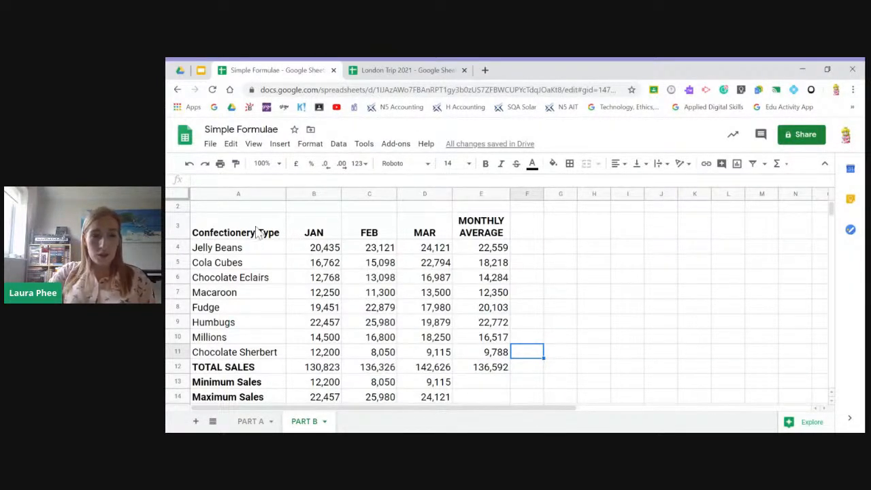
left_click_drag(247, 231, 486, 368)
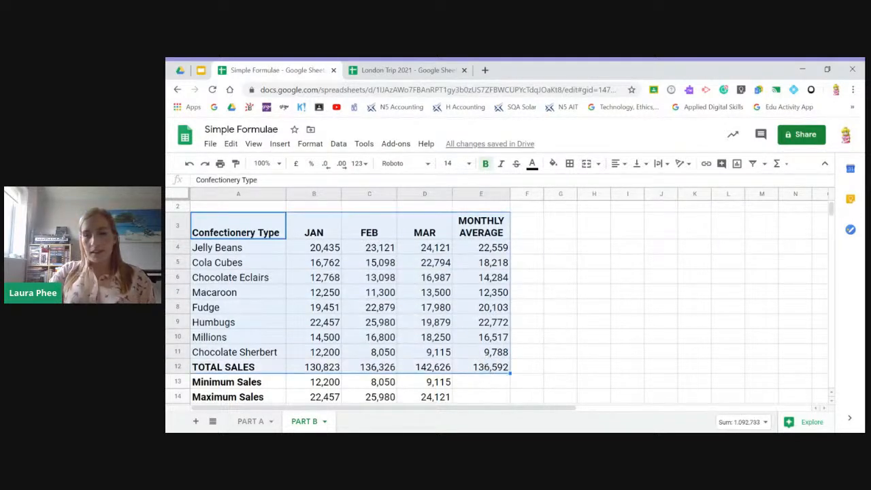
left_click(811, 426)
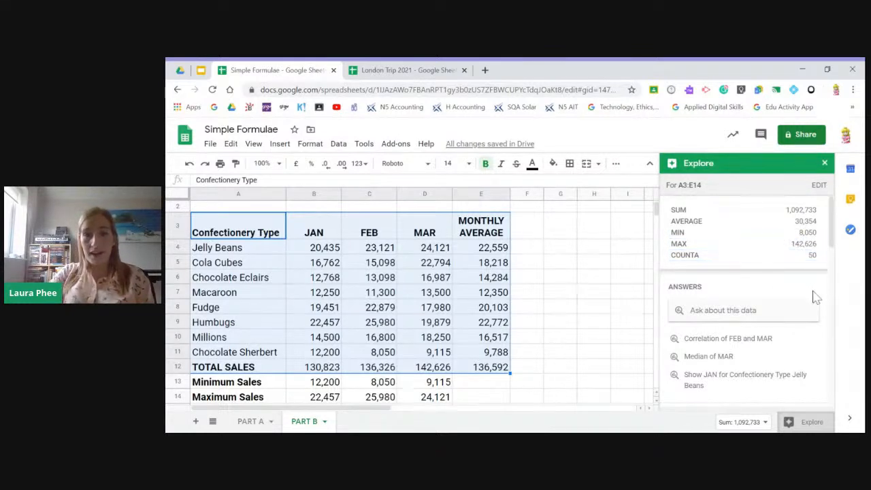
- Review Explore's answers and formatting suggestions, expand the full Analysis and examine the suggested charts
scroll(796, 330, "down", 8)
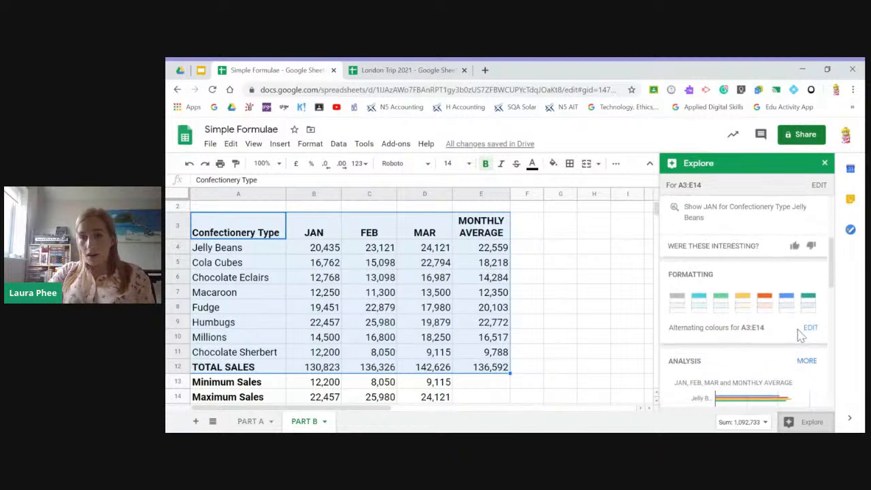
scroll(762, 313, "down", 2)
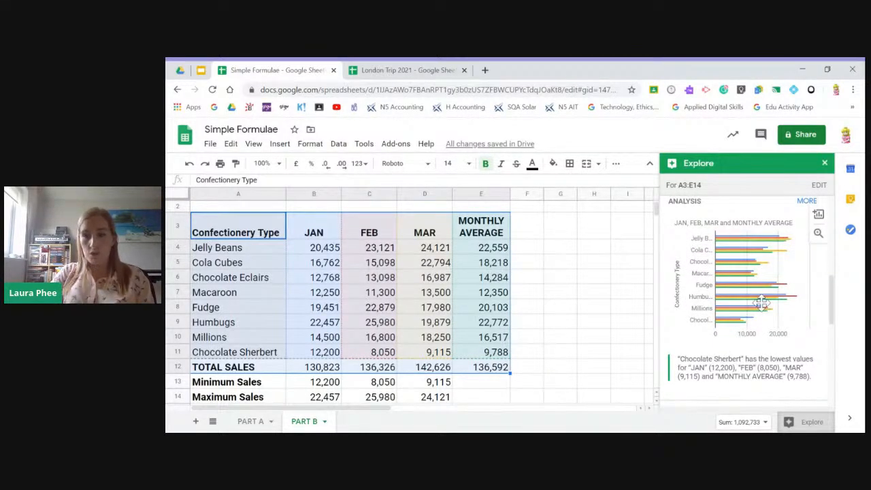
left_click(806, 201)
scroll(747, 308, "down", 5)
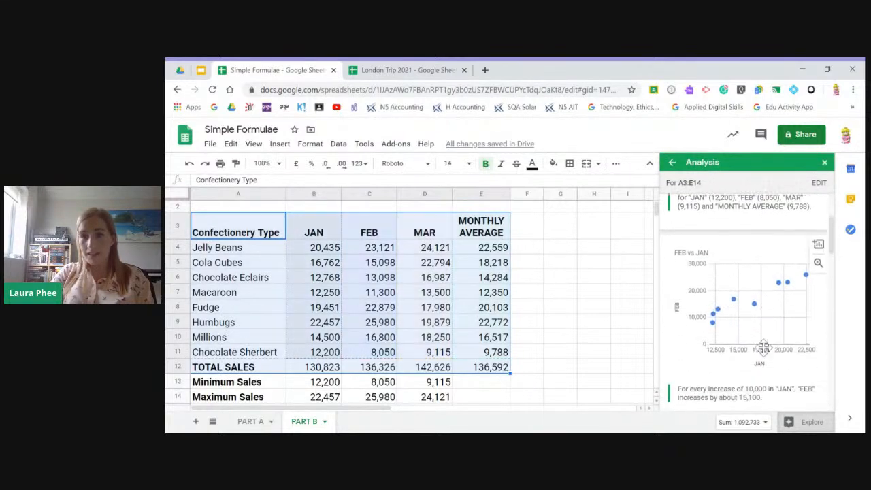
scroll(774, 293, "down", 5)
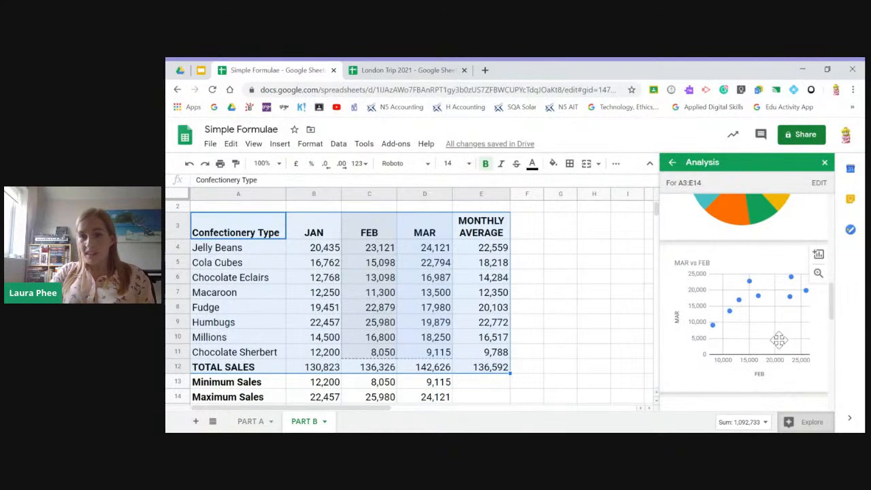
- Examine the remaining suggested charts in the full Analysis of the confectionery sales data
scroll(774, 303, "down", 2)
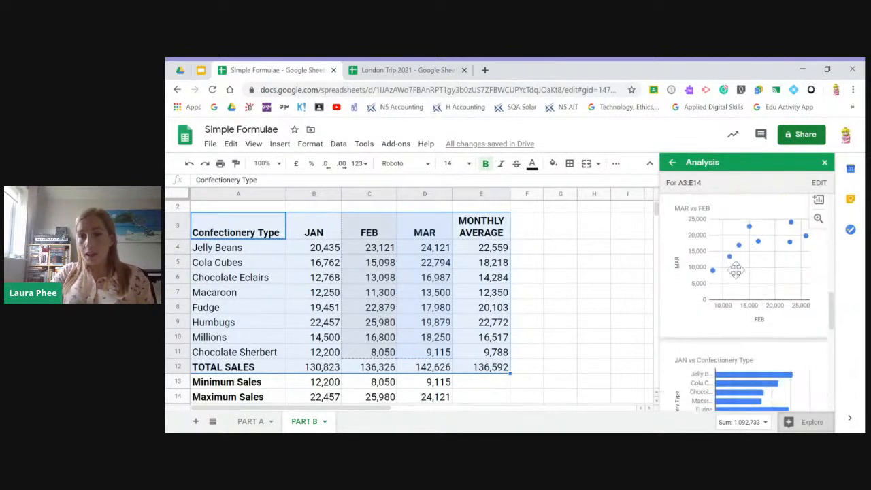
scroll(738, 265, "down", 2)
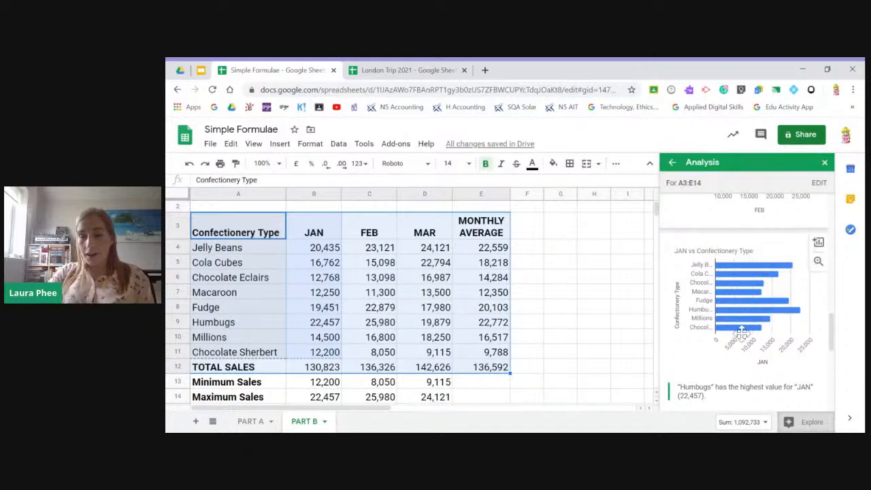
scroll(761, 326, "down", 3)
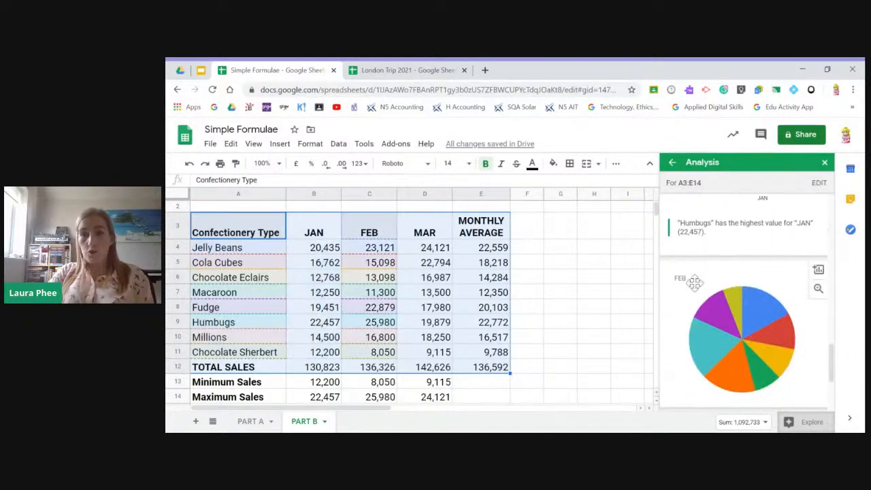
scroll(769, 354, "down", 3)
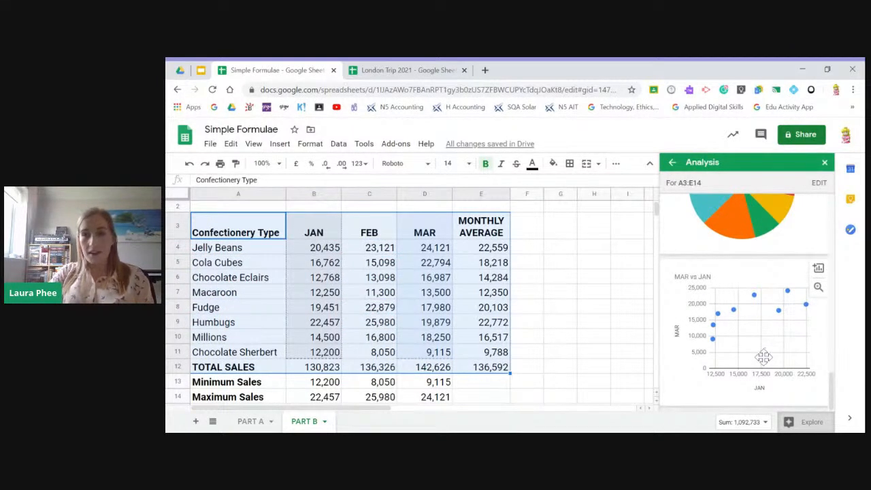
- Return to the Explore overview, review its answers, formatting suggestions and charts for the confectionery data, and close Explore
left_click(672, 162)
scroll(754, 354, "down", 1)
scroll(752, 349, "down", 2)
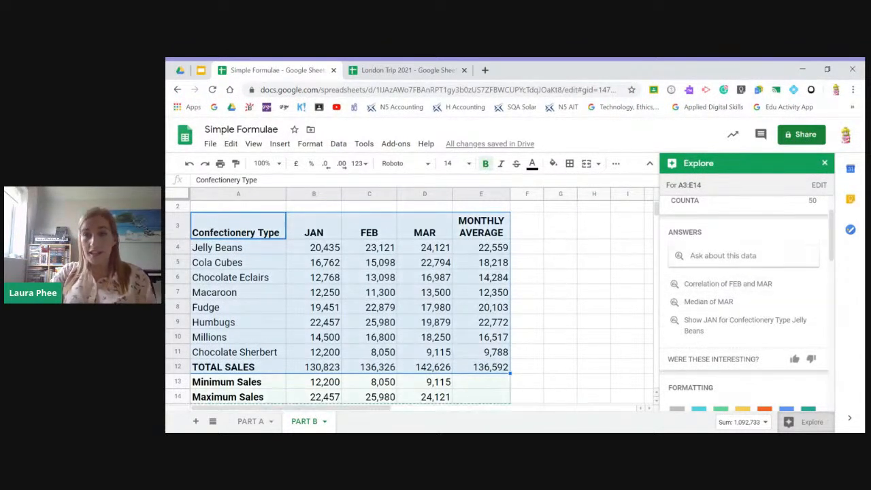
scroll(742, 297, "down", 2)
key("ctrl+c")
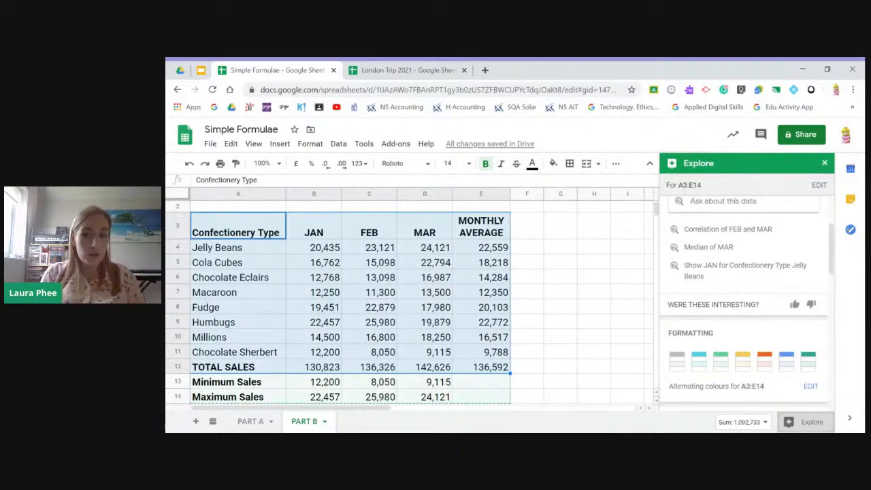
scroll(749, 334, "down", 5)
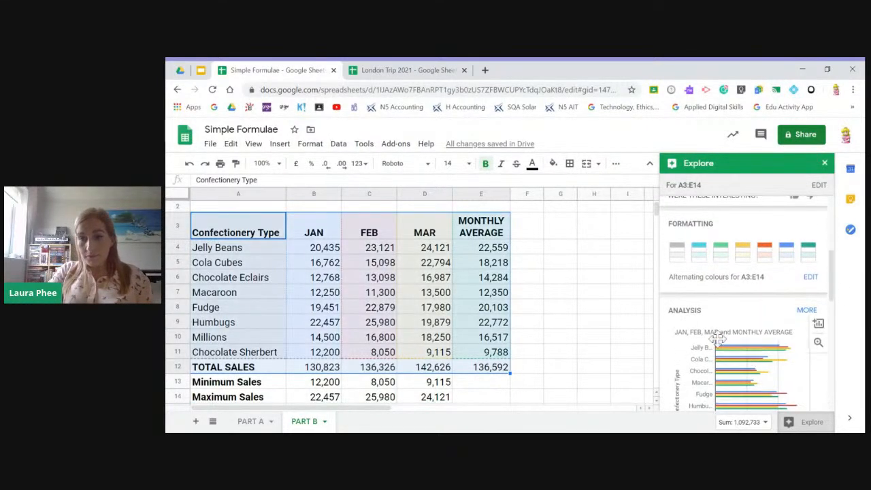
scroll(729, 332, "down", 5)
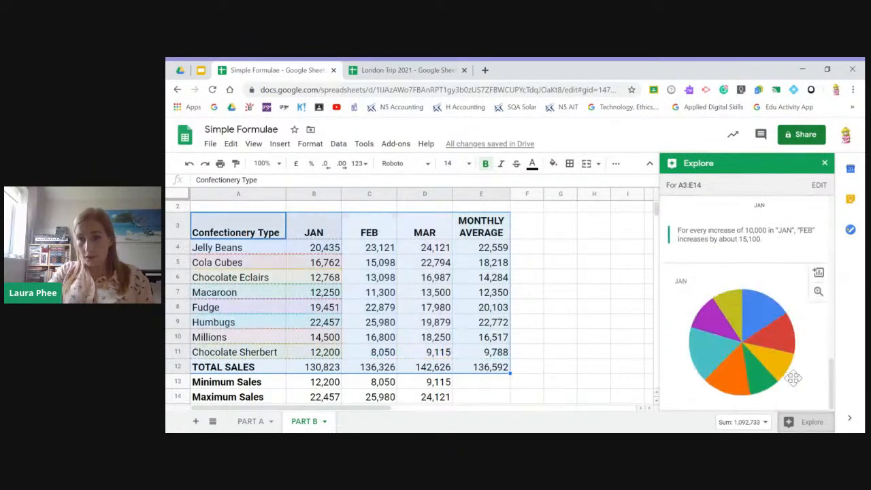
scroll(744, 328, "up", 3)
scroll(744, 328, "up", 5)
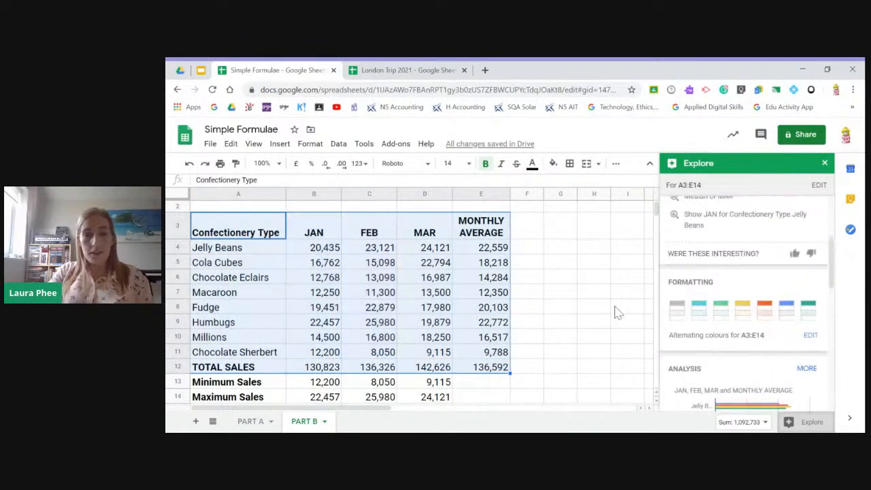
left_click(565, 277)
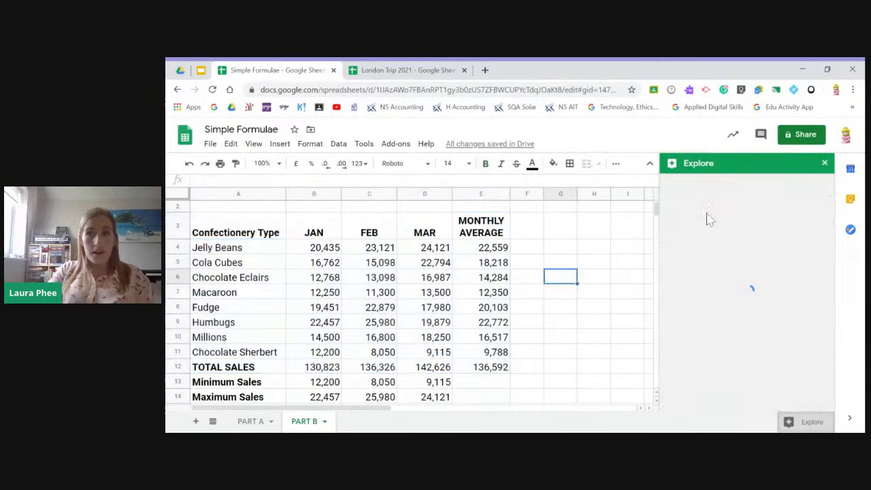
left_click(824, 165)
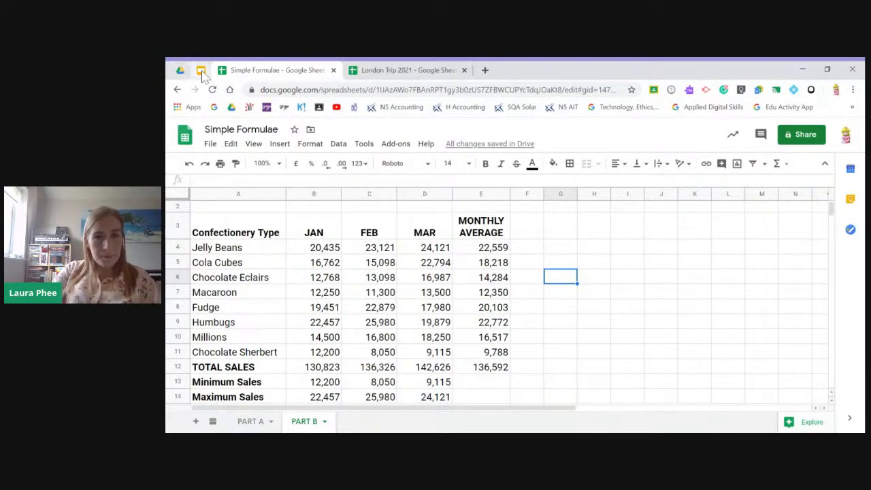
- Switch to the London Trip 2021 spreadsheet, select D4:F23 on the COST sheet and open Explore
left_click(408, 71)
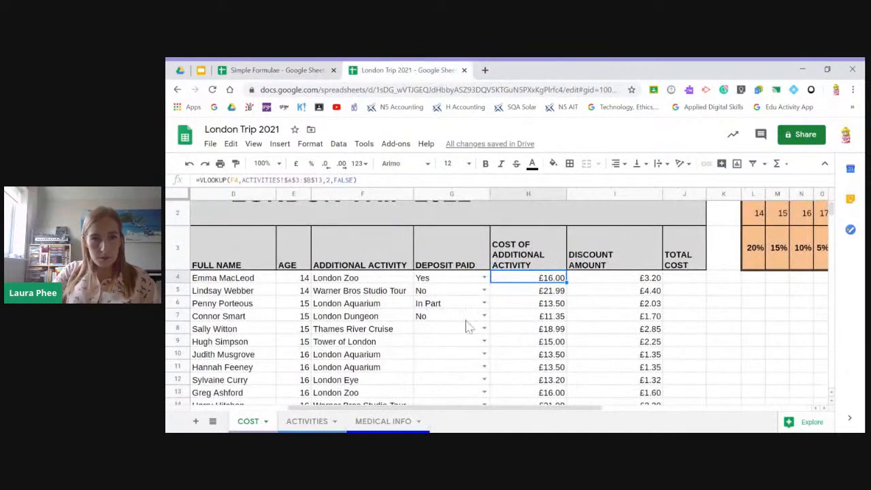
left_click_drag(249, 277, 407, 364)
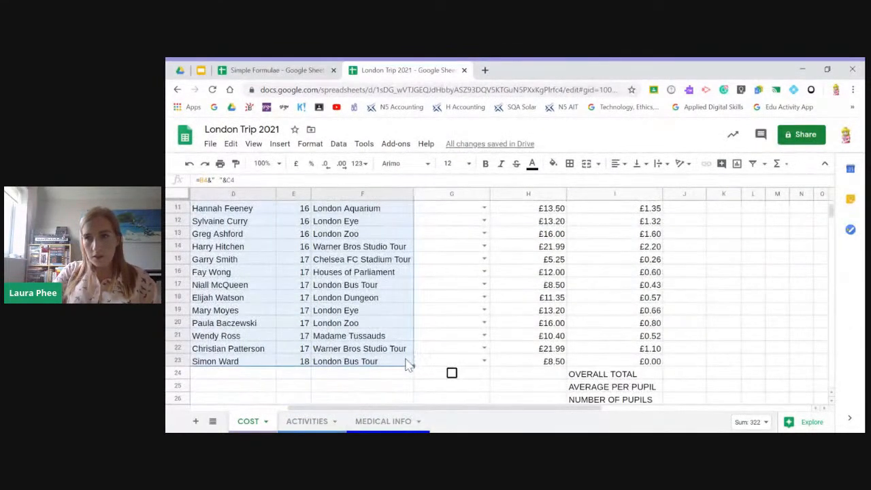
left_click(812, 422)
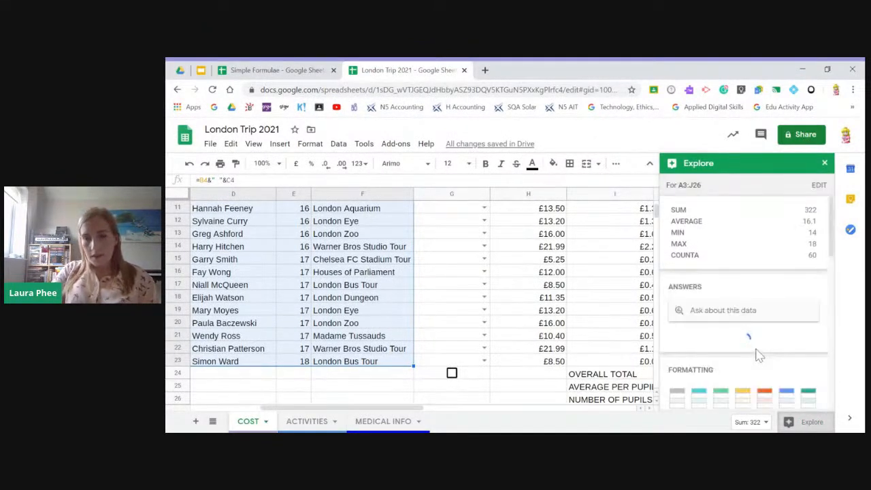
- Expand the full Analysis for the trip data and examine the suggested AGE and ADDITIONAL ACTIVITY charts
scroll(757, 344, "down", 5)
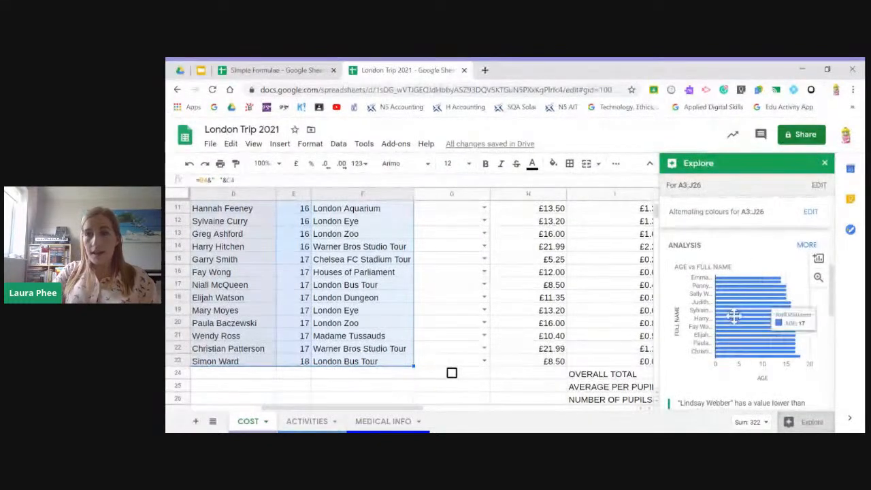
left_click(806, 246)
scroll(771, 333, "down", 3)
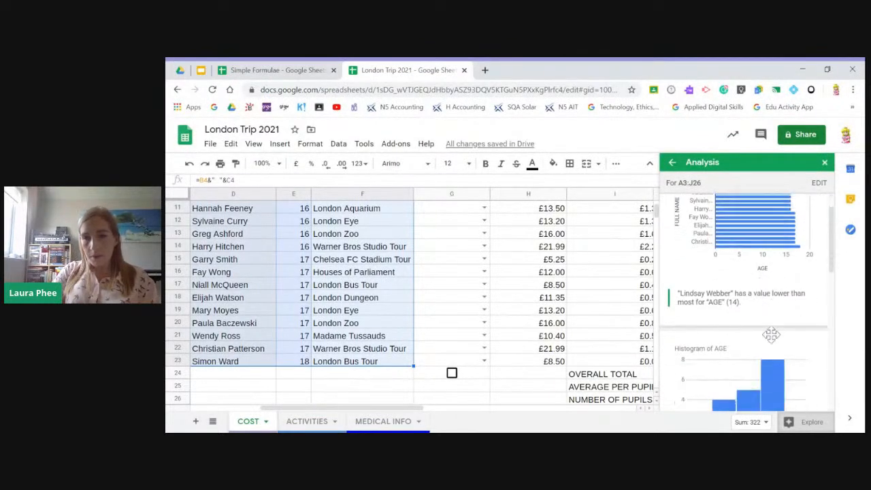
scroll(771, 333, "down", 2)
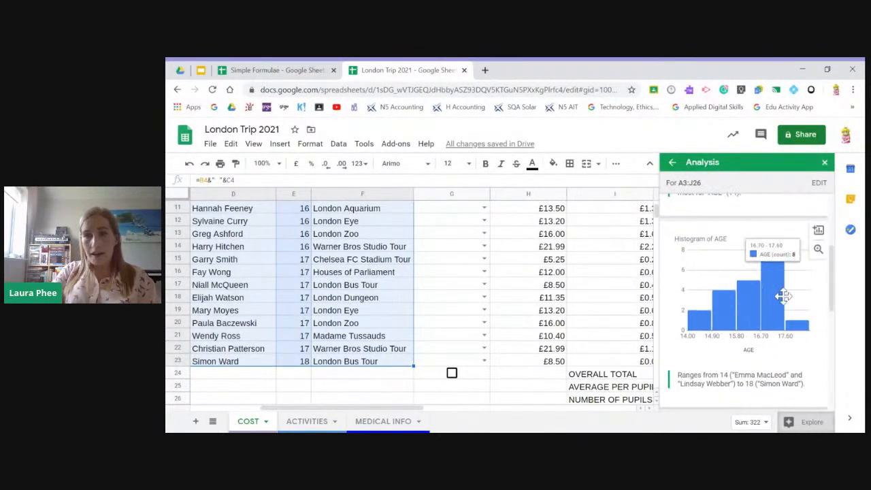
scroll(786, 325, "down", 1)
scroll(786, 324, "down", 2)
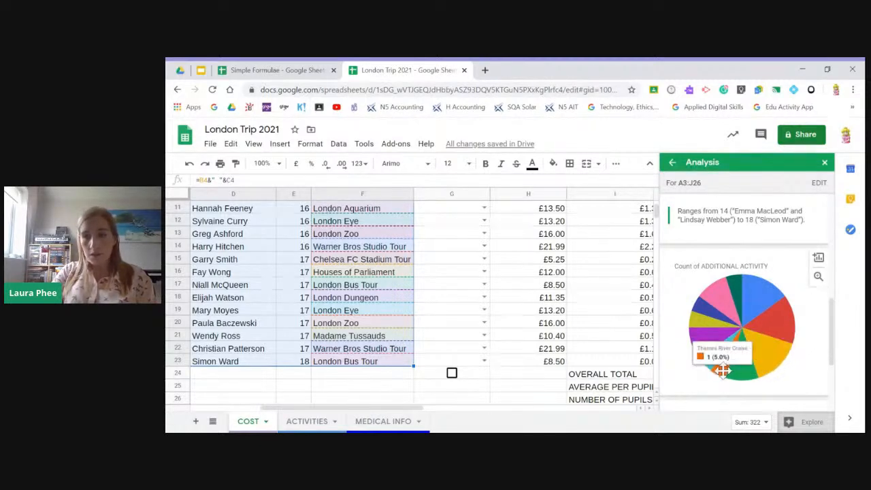
scroll(722, 370, "down", 2)
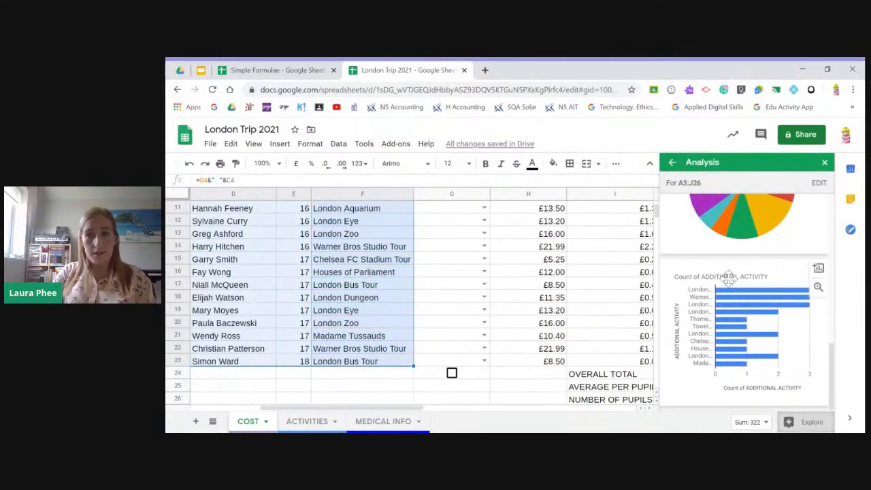
scroll(744, 386, "down", 5)
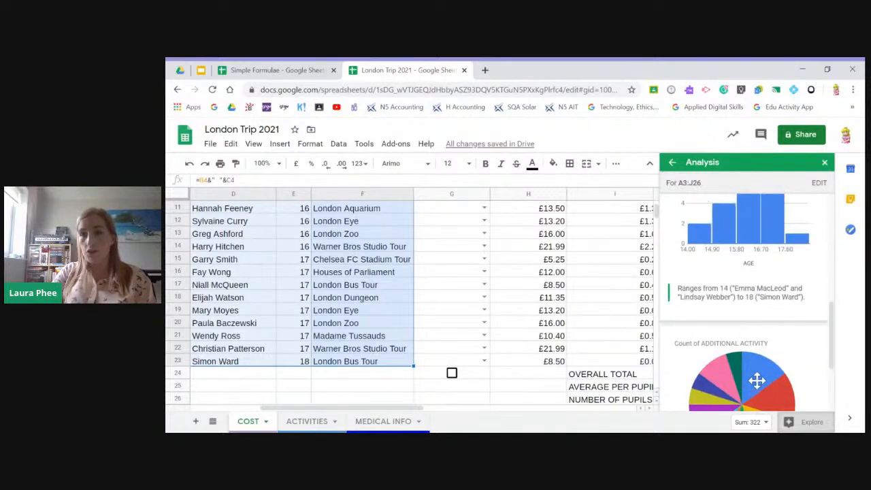
scroll(757, 374, "up", 2)
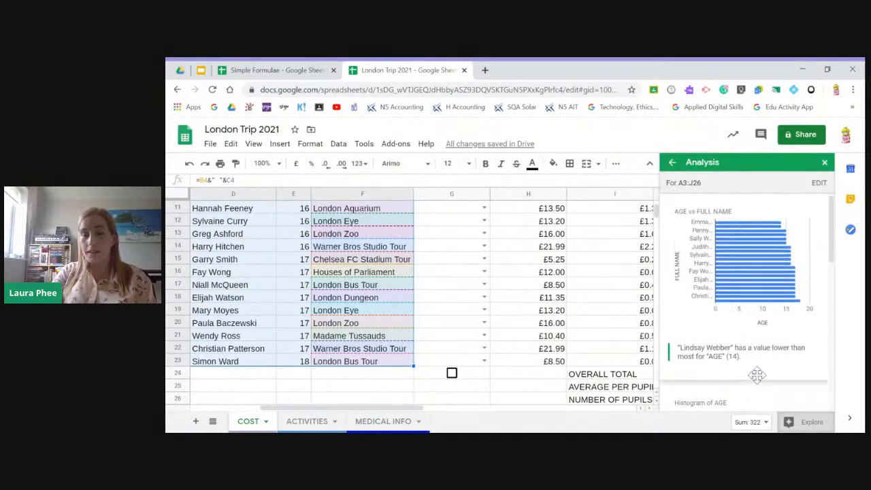
- Go back to the Explore overview and review the answers, alternating colours and charts suggested for the trip data
left_click(673, 164)
scroll(742, 313, "down", 3)
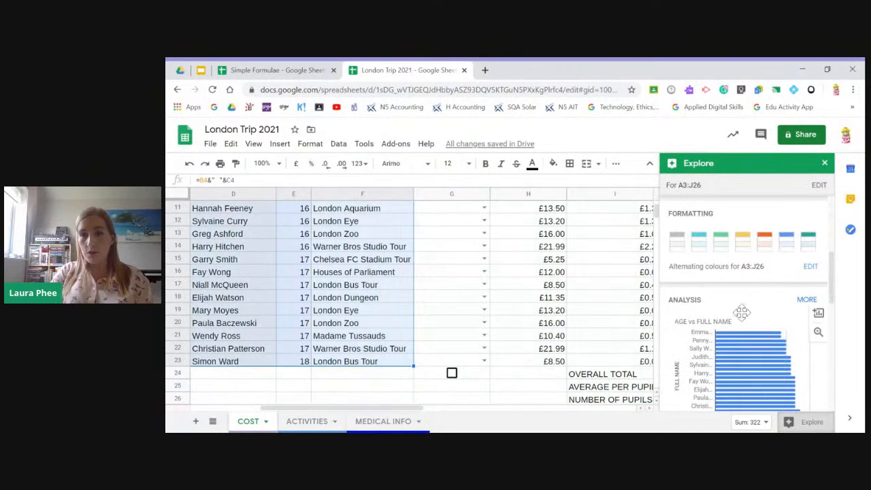
scroll(742, 312, "up", 3)
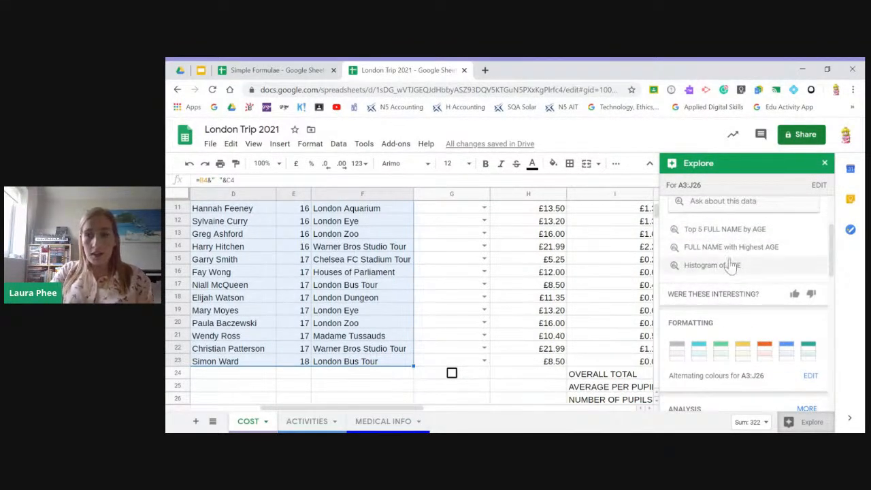
scroll(713, 279, "down", 5)
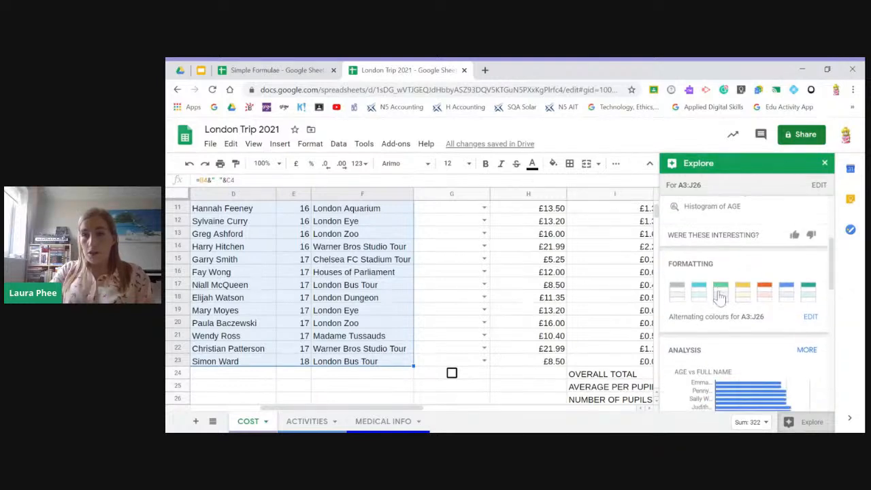
scroll(782, 331, "down", 5)
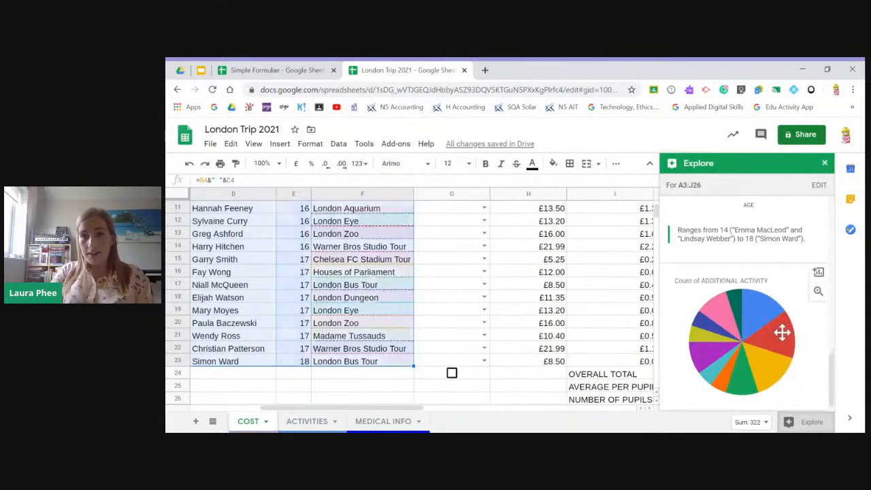
scroll(783, 334, "up", 5)
scroll(783, 334, "up", 5)
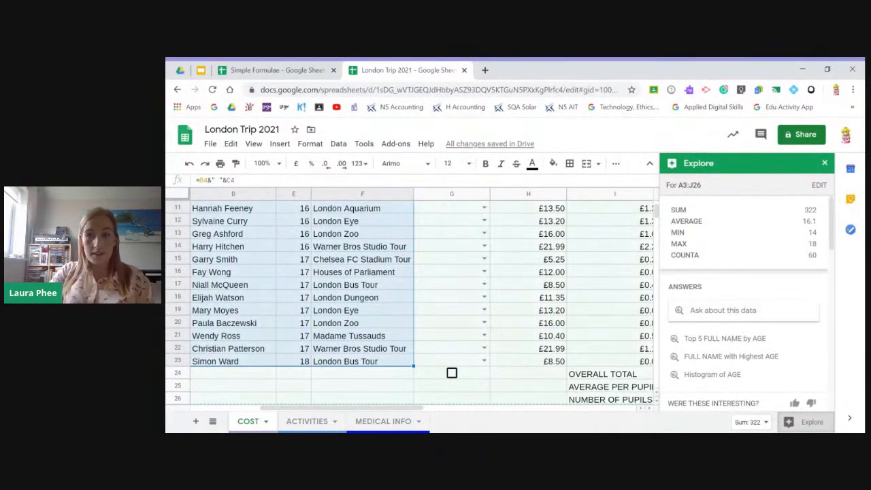
- Select DEPOSIT PAID cell G4, review the updated Explore suggestions for the COST sheet and close Explore
left_click(470, 285)
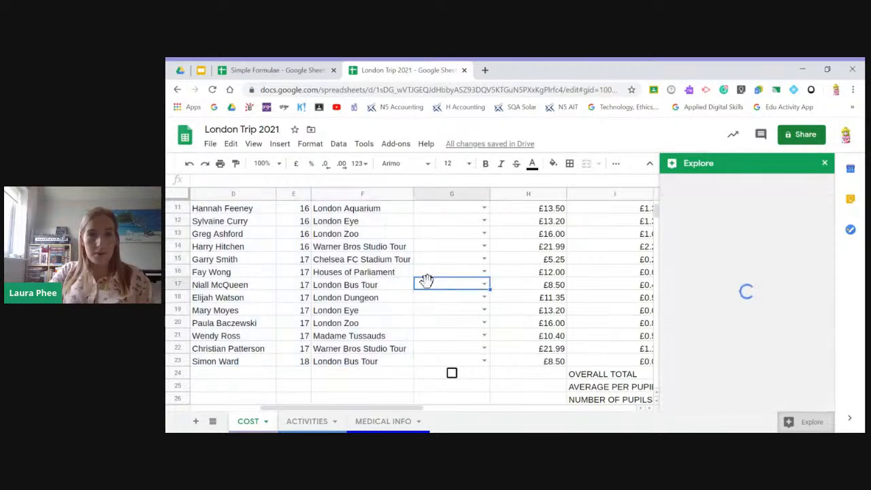
scroll(422, 281, "up", 3)
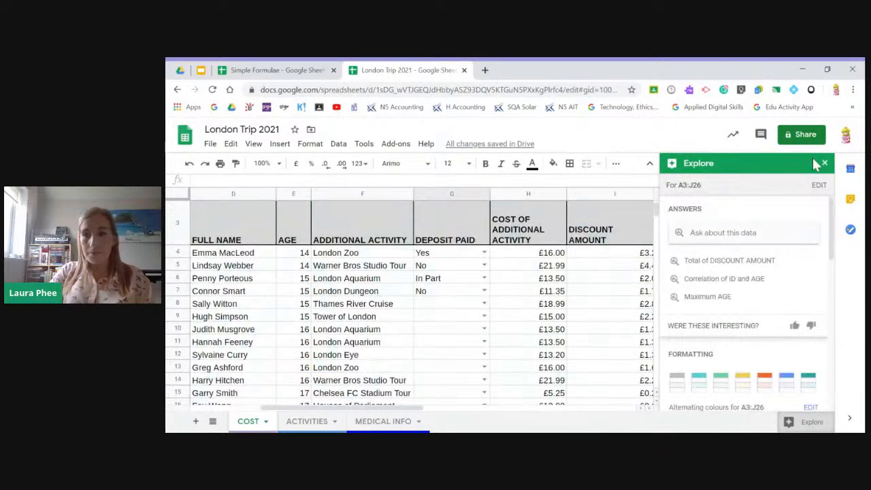
left_click(459, 256)
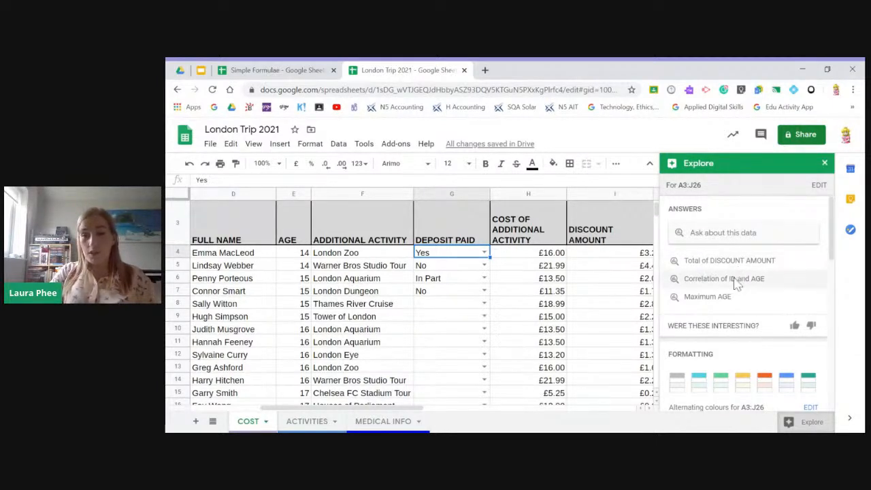
scroll(769, 351, "down", 2)
scroll(768, 348, "down", 1)
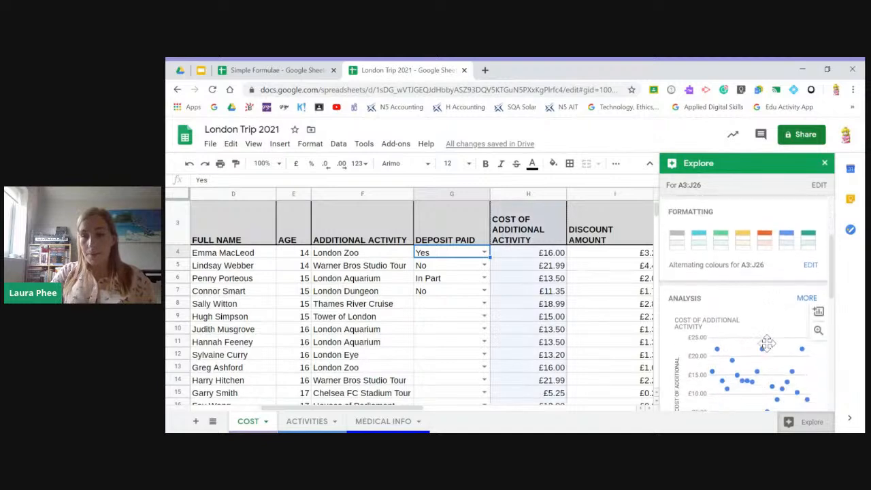
left_click(824, 166)
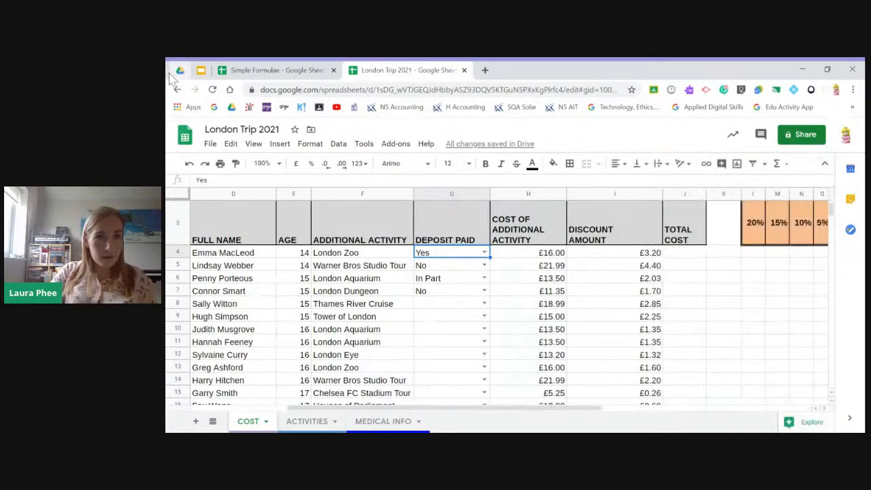
- Switch to Google Drive and open the Pivot Table Data spreadsheet from the Google Training folder
left_click(179, 70)
left_click(400, 167)
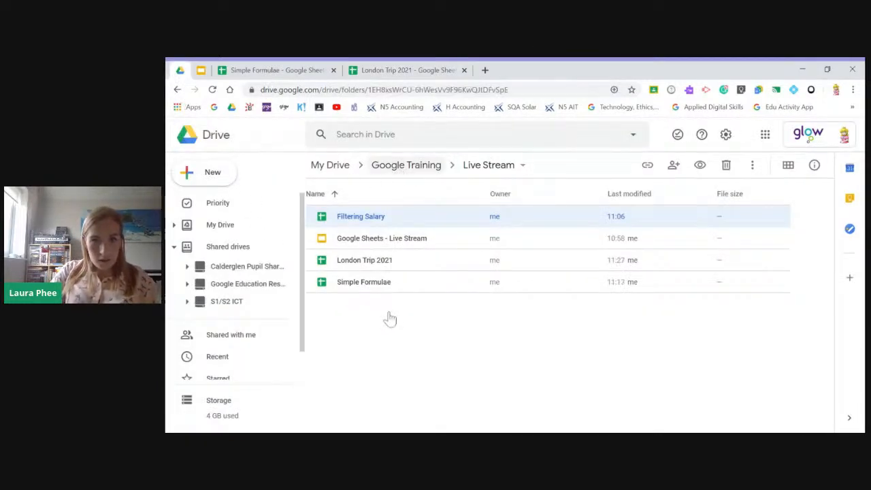
scroll(404, 347, "down", 3)
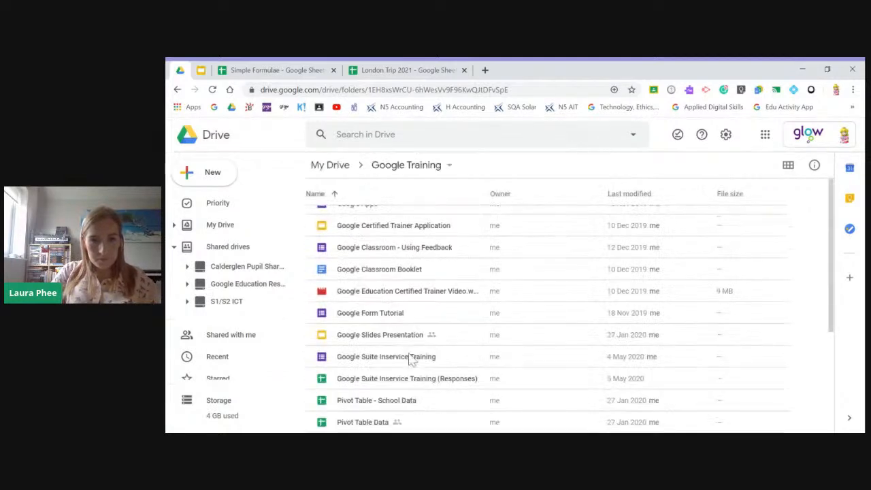
double_click(382, 424)
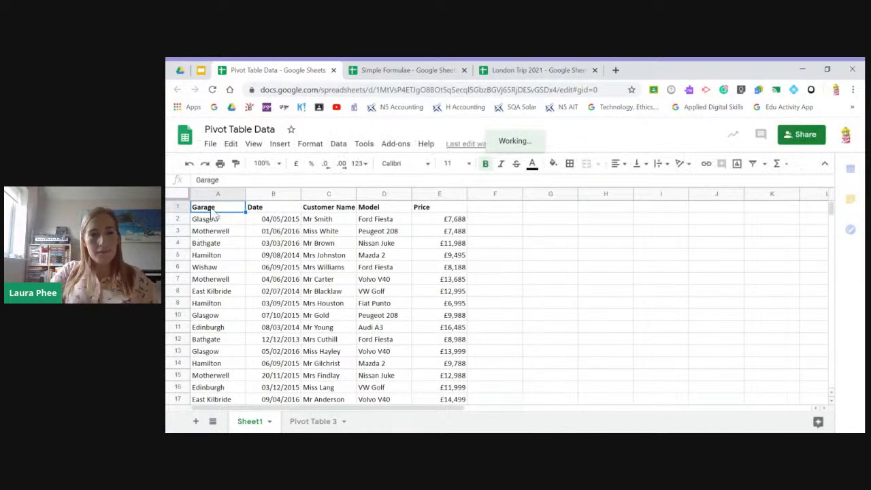
- Select the garage sales data in A1:E29, including the headings, and open Explore for that range
left_click_drag(249, 210, 431, 213)
left_click_drag(434, 248, 436, 410)
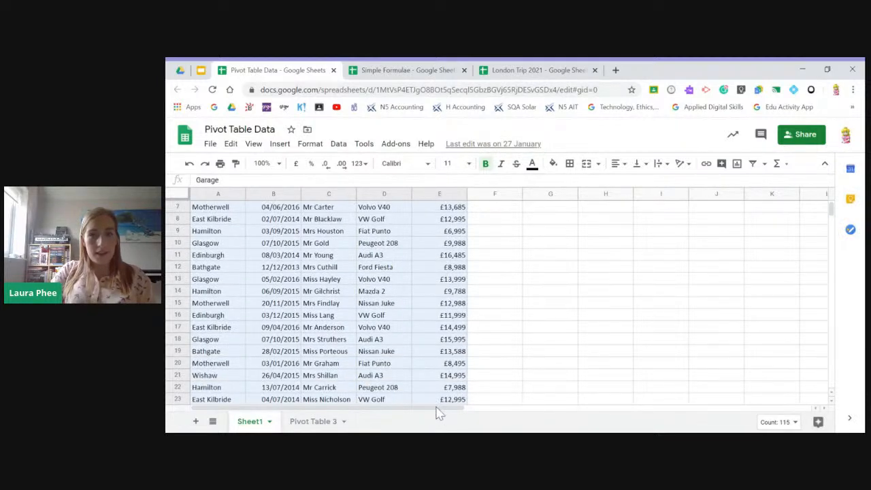
left_click_drag(446, 399, 449, 393)
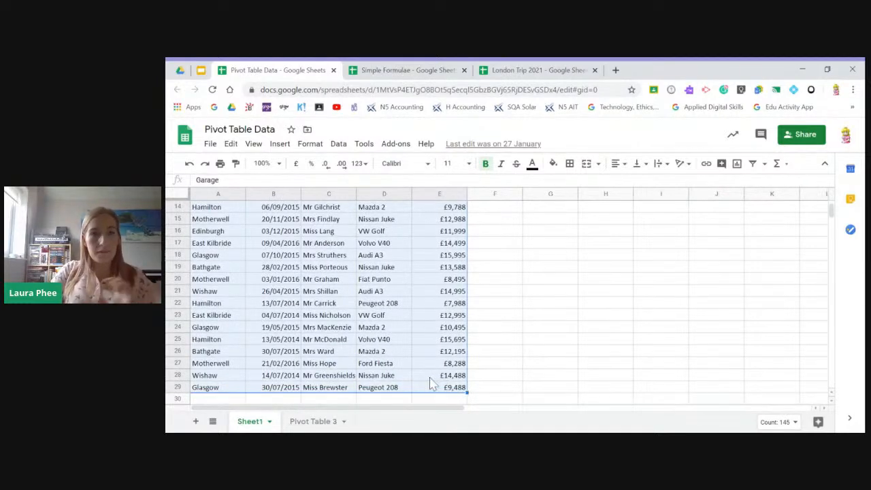
left_click(811, 422)
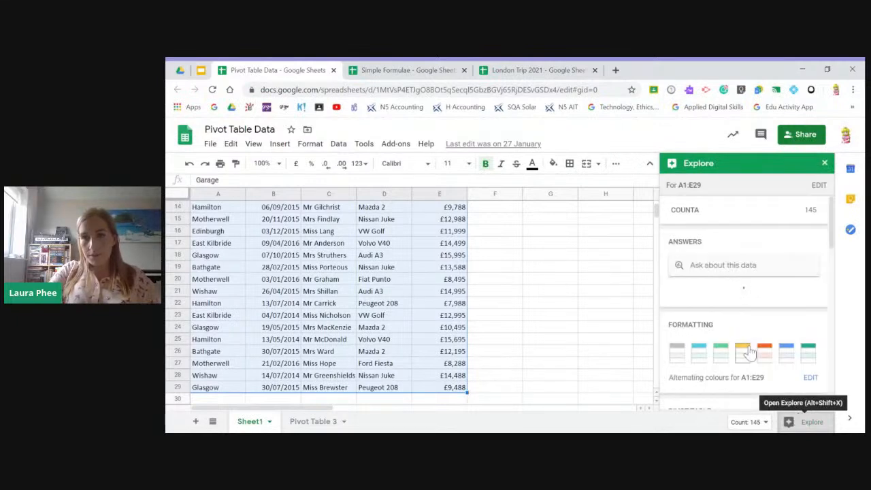
- Review the suggested average price per model pivot table, expand all pivot table suggestions and examine the customer count for each garage
scroll(731, 317, "down", 2)
scroll(730, 317, "down", 3)
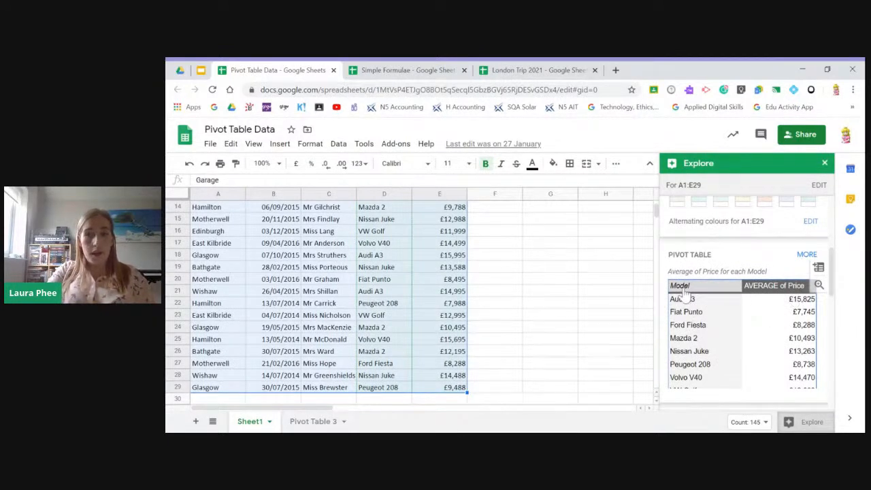
scroll(694, 335, "down", 1)
scroll(714, 328, "up", 1)
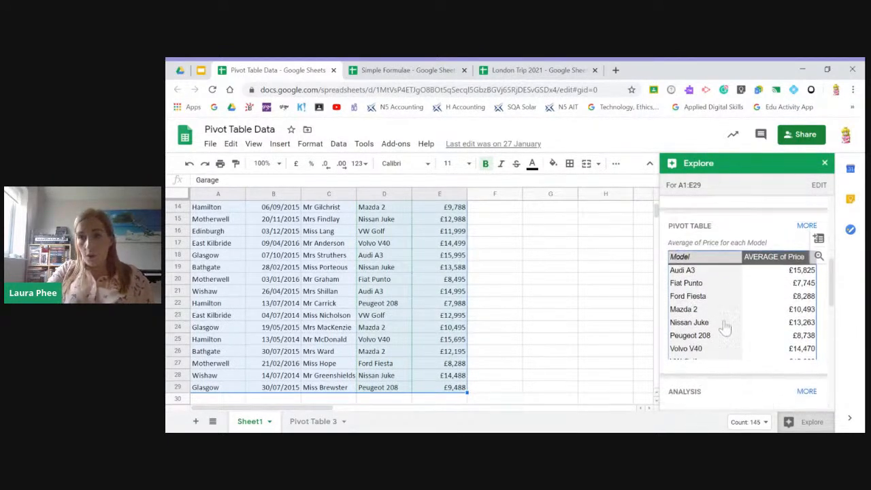
left_click(810, 257)
scroll(742, 345, "down", 2)
scroll(759, 311, "down", 1)
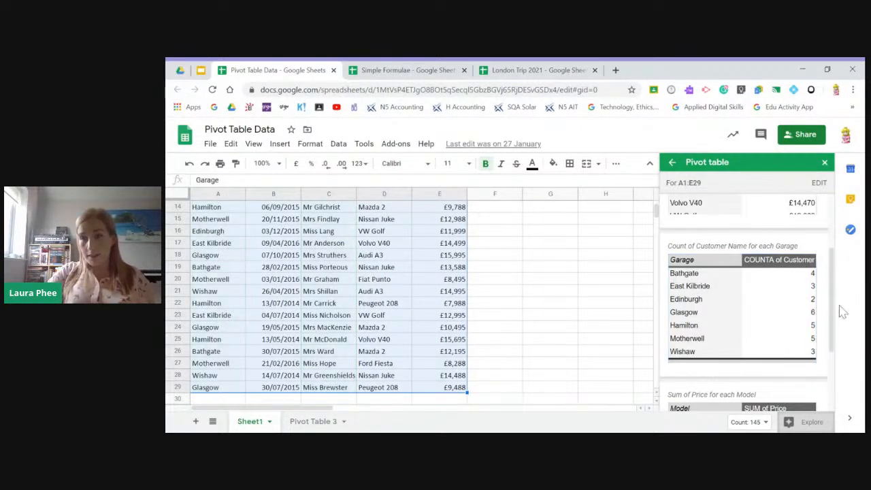
scroll(738, 354, "down", 1)
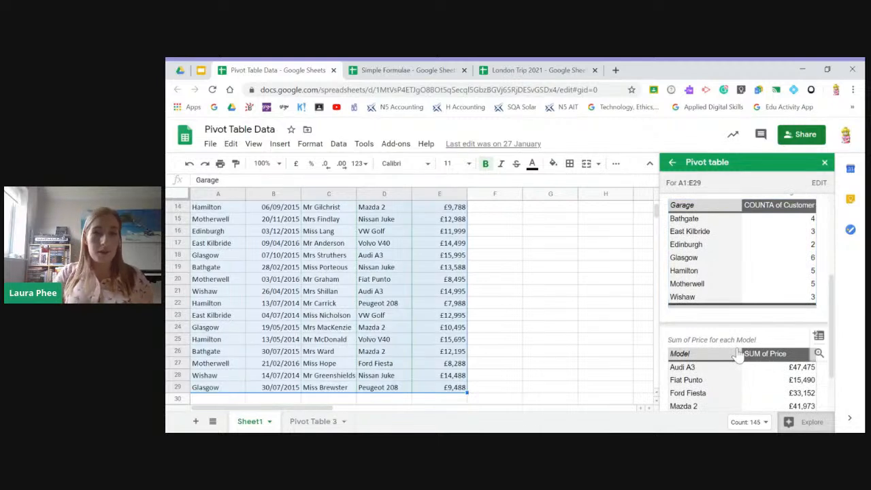
- Insert the suggested Sum of Price for each Model pivot table into a new sheet, using data range Sheet1!A1:E29
scroll(727, 366, "down", 1)
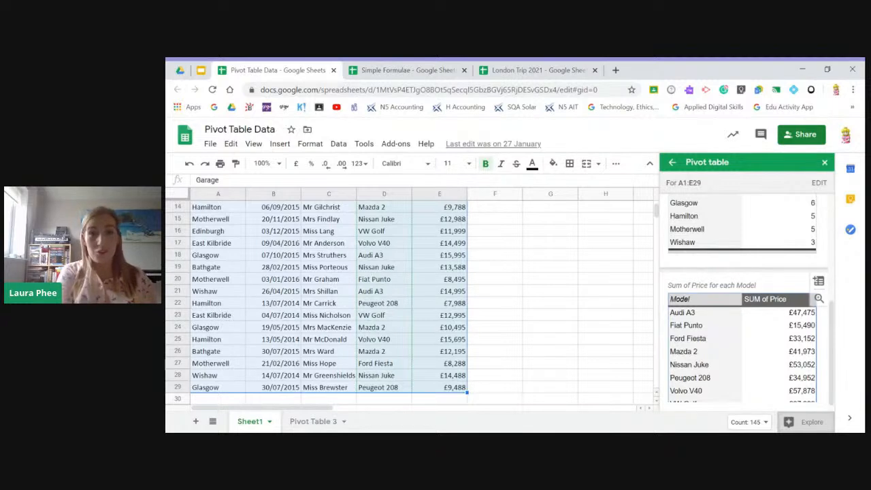
scroll(744, 369, "down", 1)
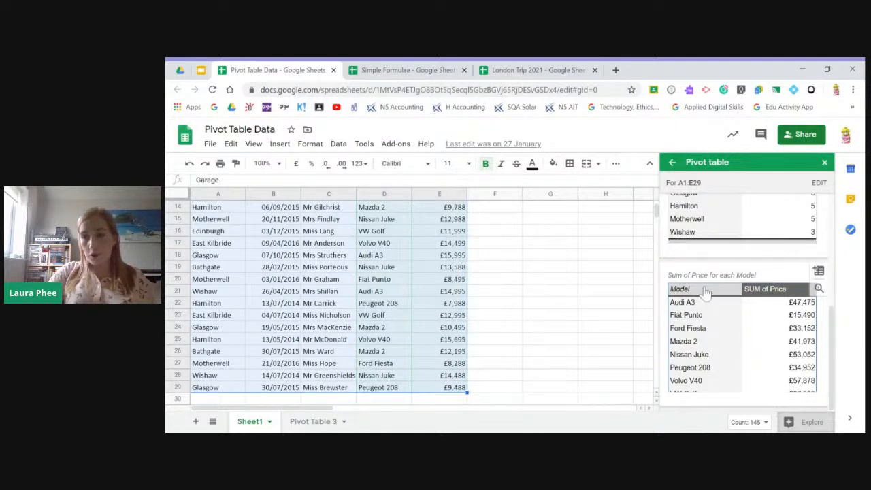
left_click(818, 273)
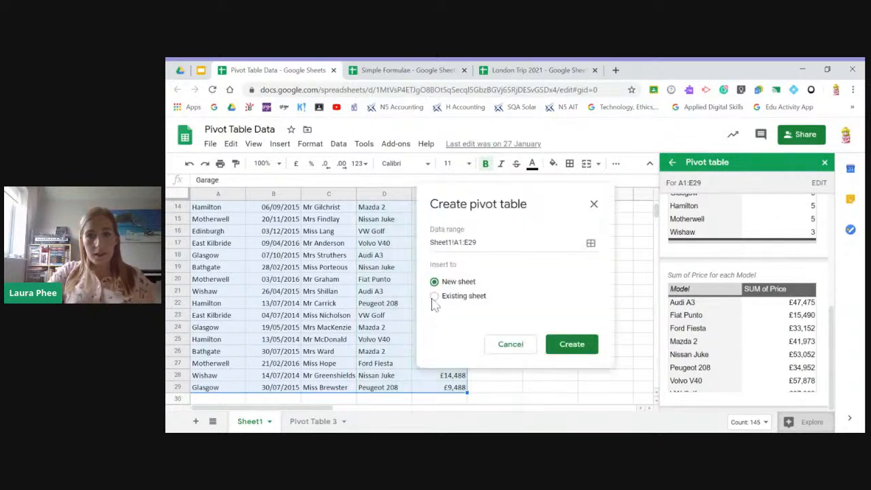
left_click(575, 349)
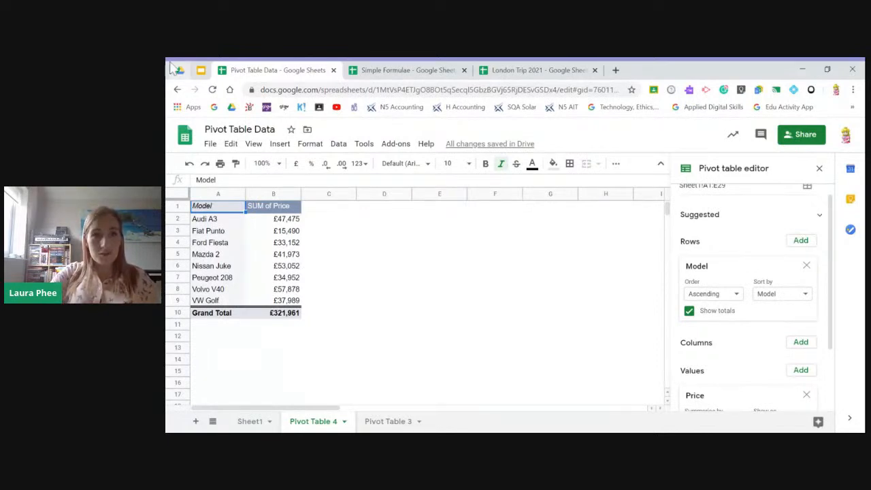
- Switch to the Google Slides presentation and show the closing THANKS! slide 16
left_click(201, 71)
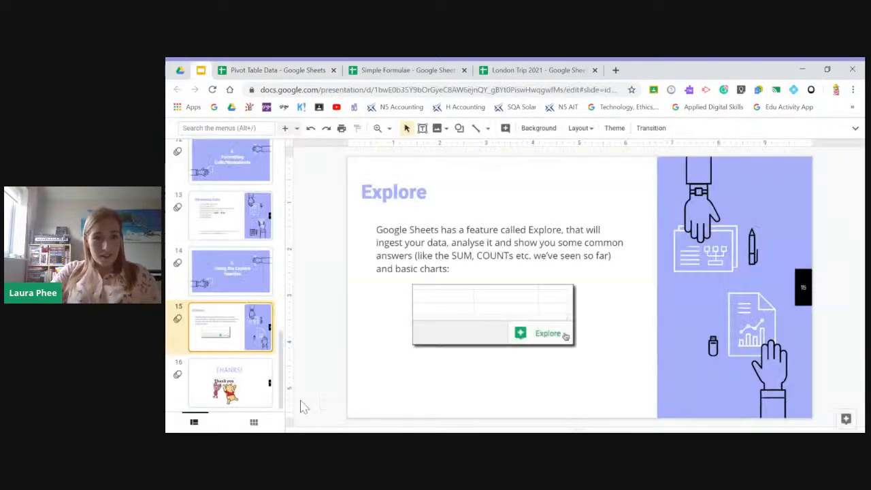
left_click(263, 373)
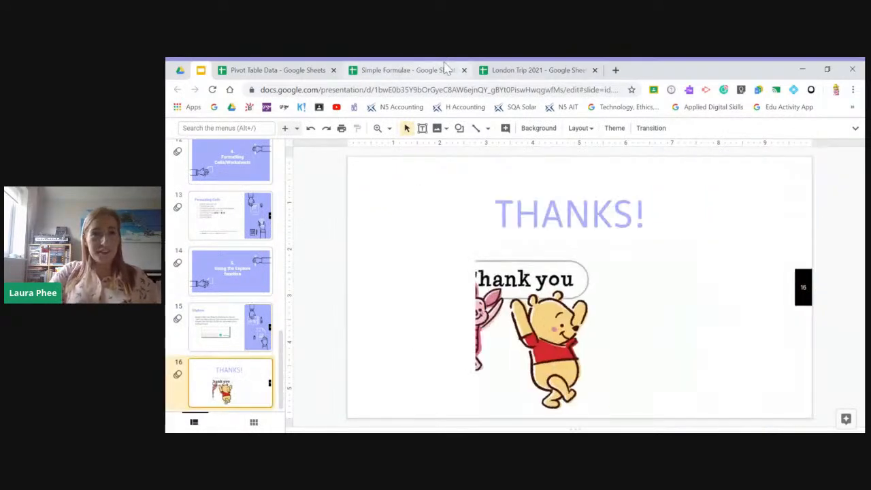
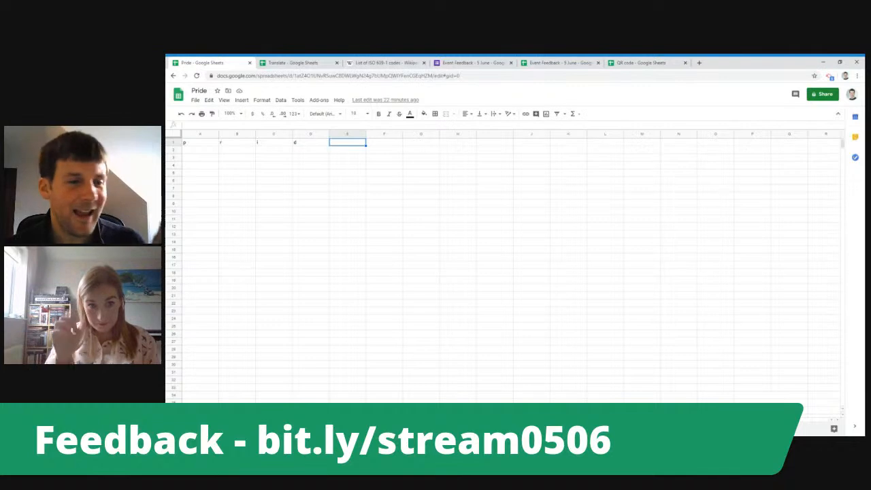
- Enter the letter e in E1 of the Pride spreadsheet to complete the word pride across row 1
type("e")
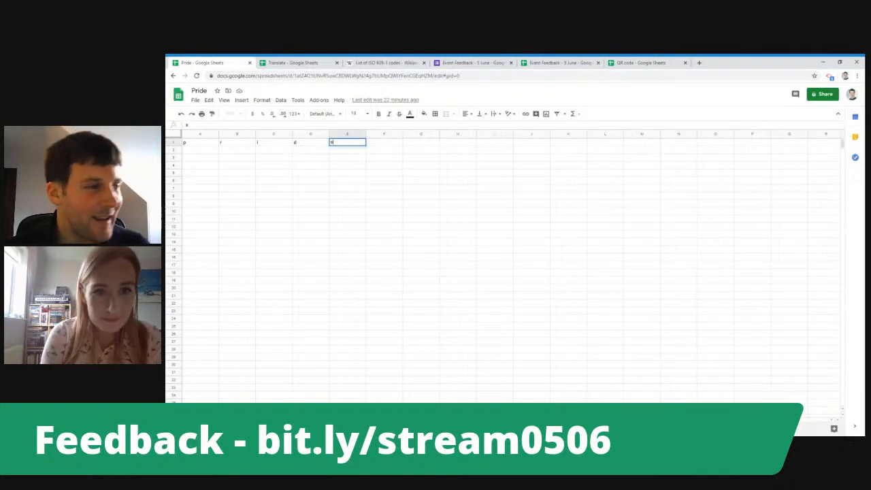
key("Return")
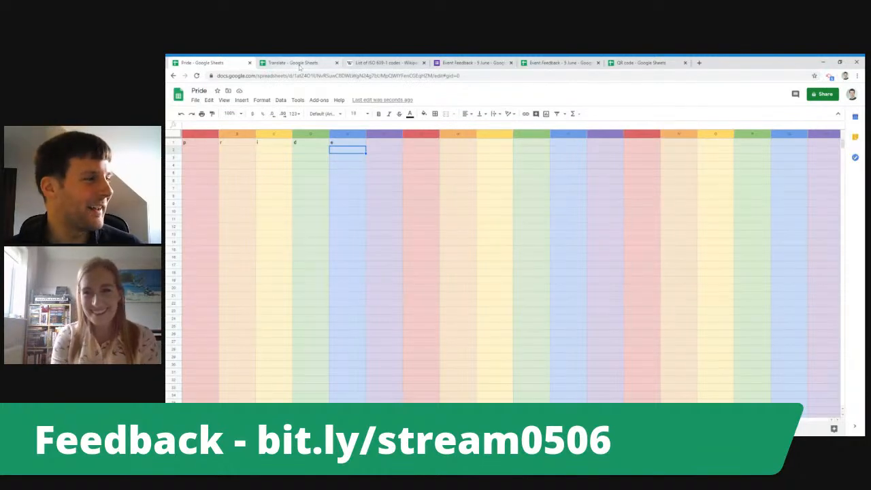
- Switch to the Translate spreadsheet and examine the source word in A1 and the GOOGLETRANSLATE formulae in B1, C1 and D1
left_click(299, 63)
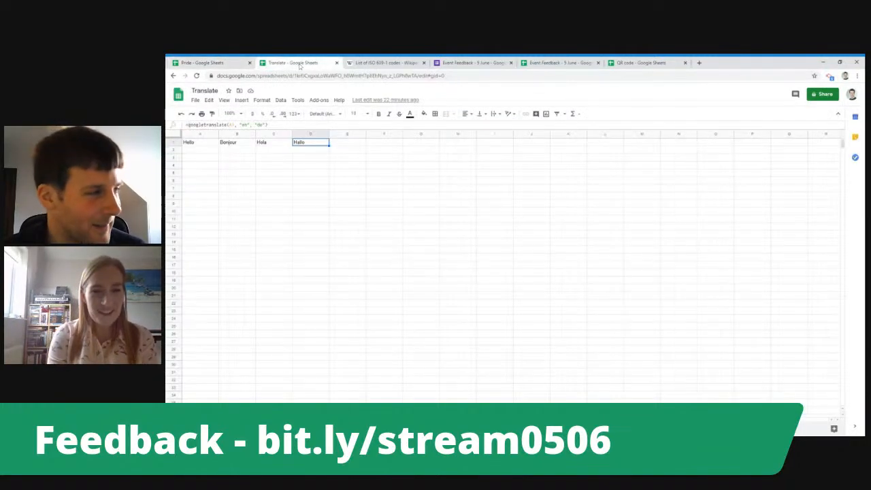
key("Left")
key("Left")
key("Left")
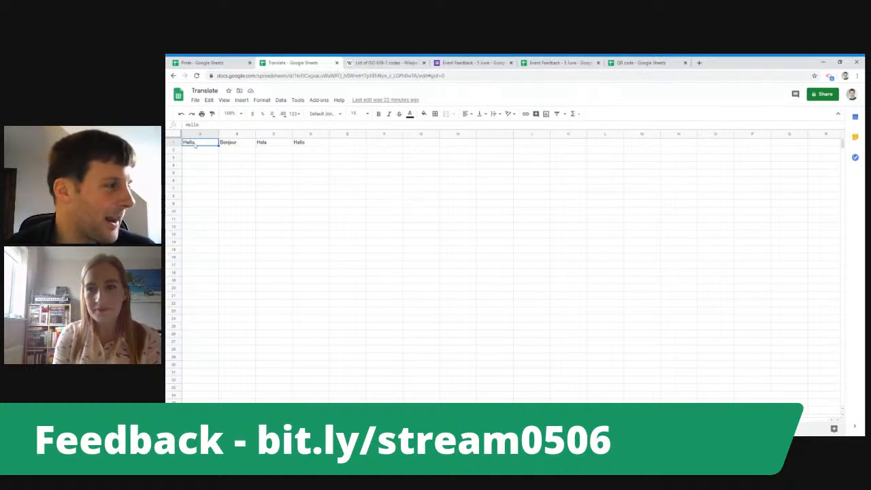
key("Right")
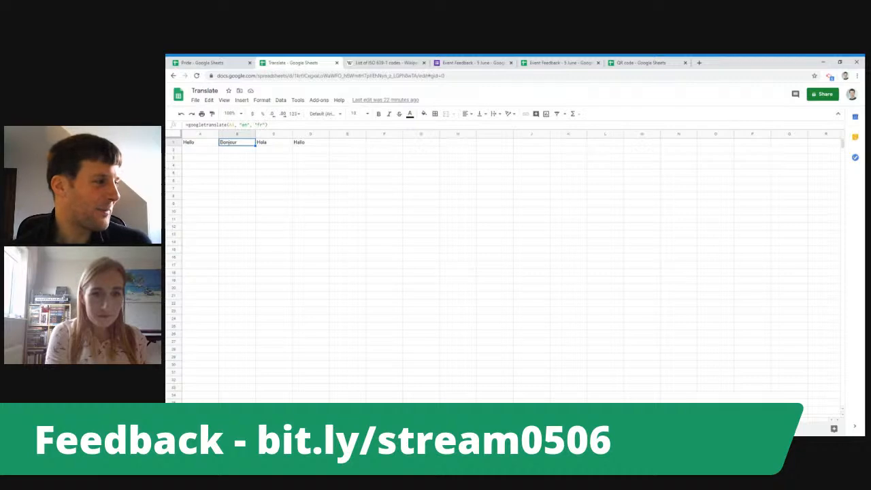
left_click(274, 142)
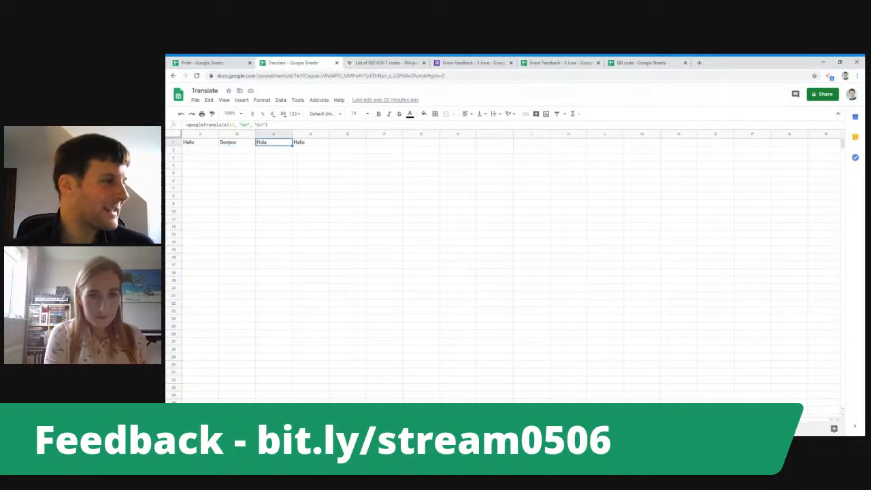
left_click(310, 142)
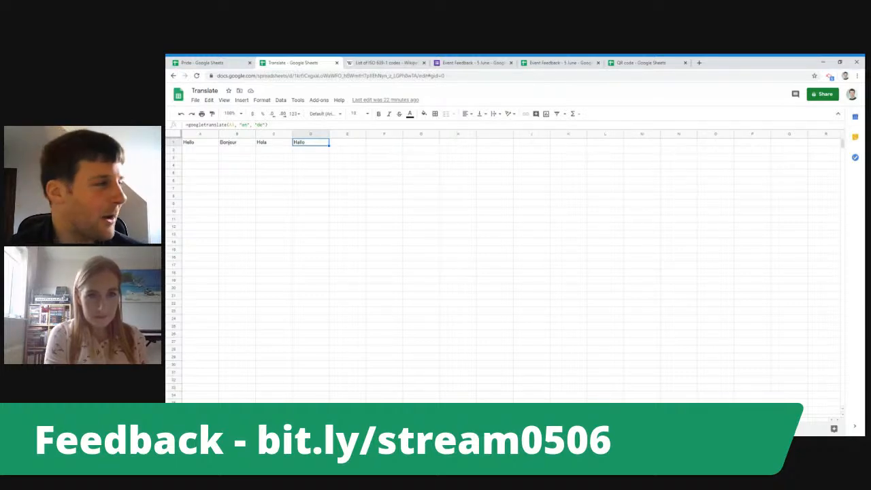
- Look through the two-letter language codes in Wikipedia's List of ISO 639-1 codes and open the Translate sheet's D1 formula for inspection
left_click(386, 62)
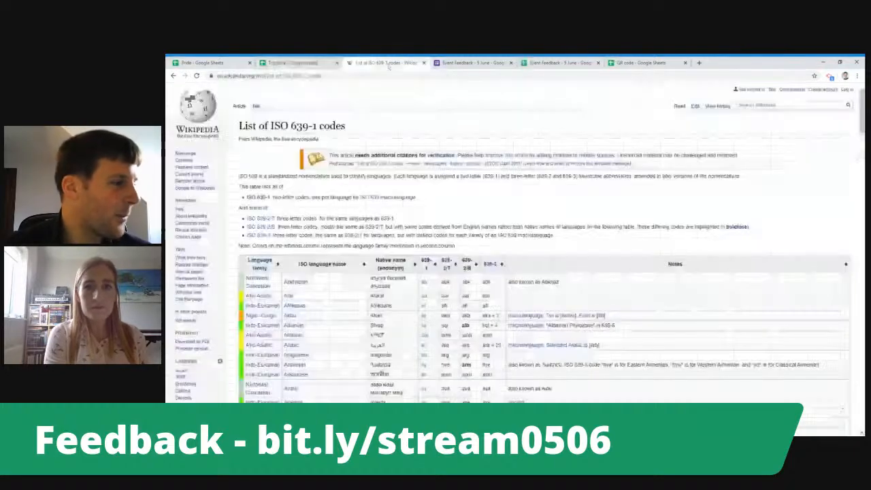
scroll(401, 177, "down", 4)
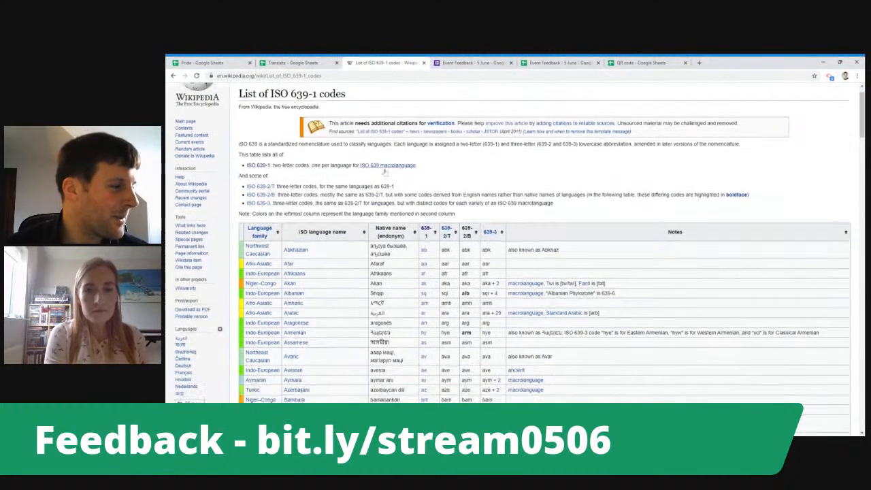
scroll(416, 188, "down", 9)
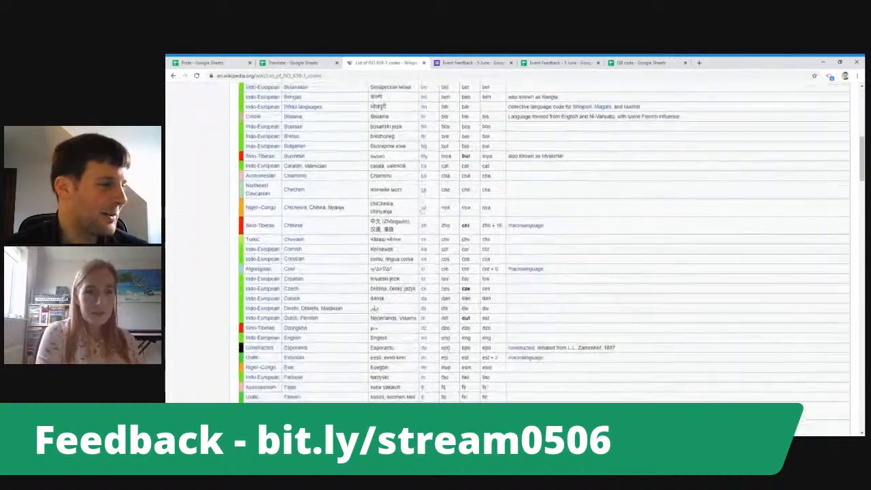
scroll(432, 292, "down", 7)
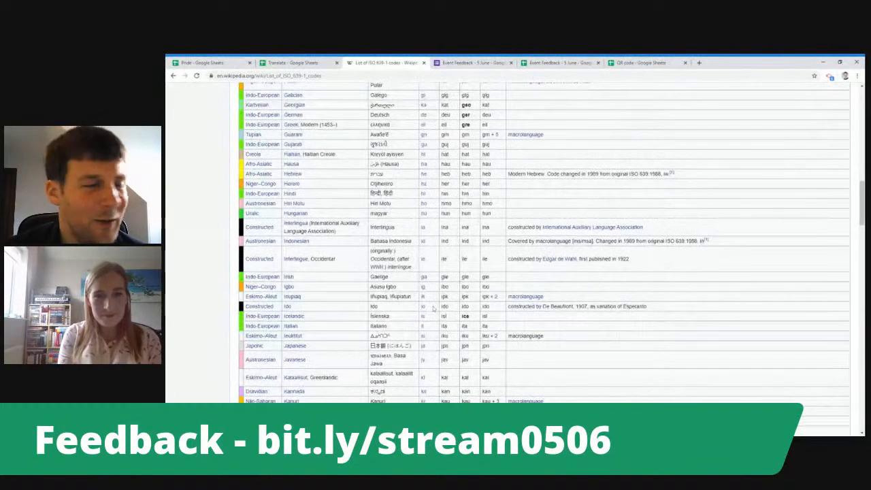
left_click(293, 62)
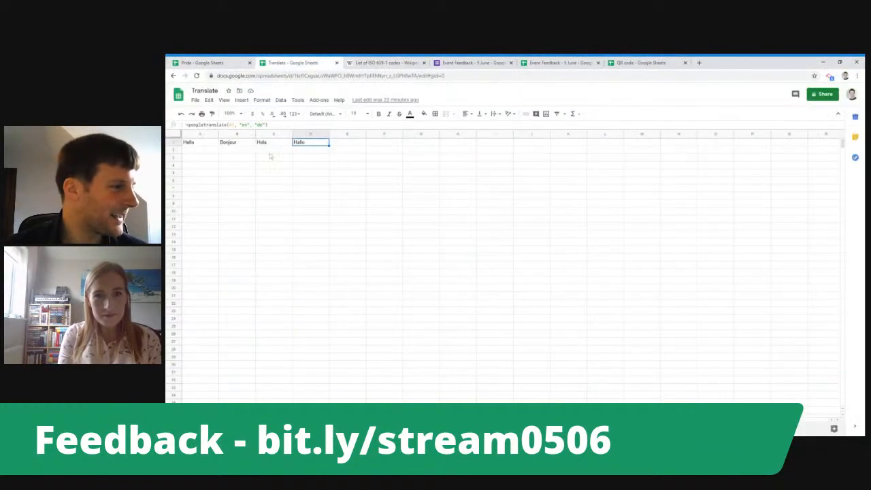
left_click(272, 125)
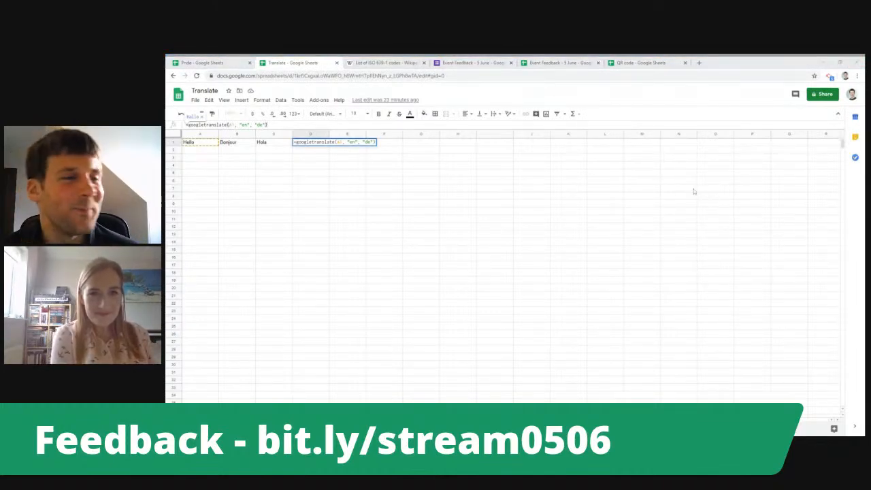
- Show the response summary of the Event Feedback - 5 June form in Google Forms and view its responses in Sheets
left_click(489, 62)
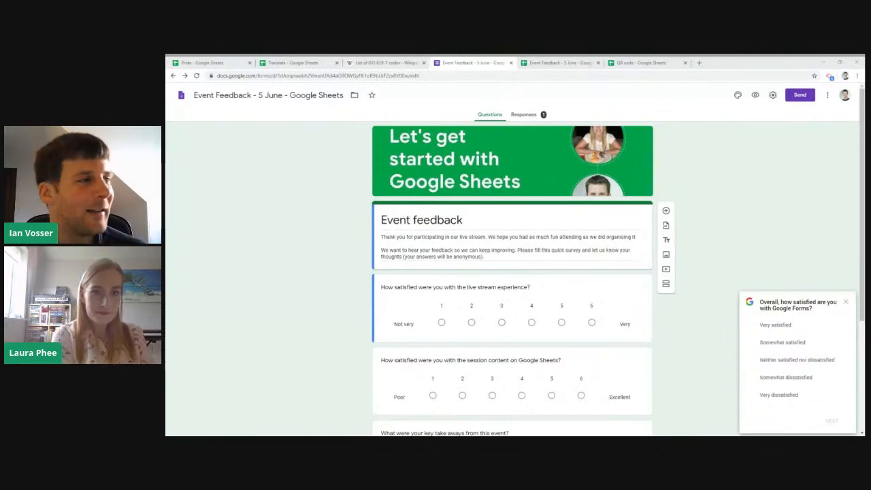
left_click(548, 113)
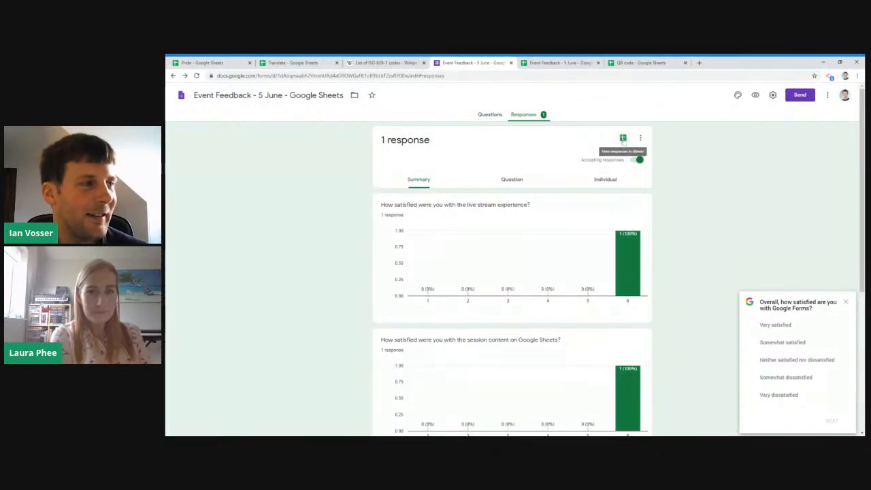
left_click(624, 138)
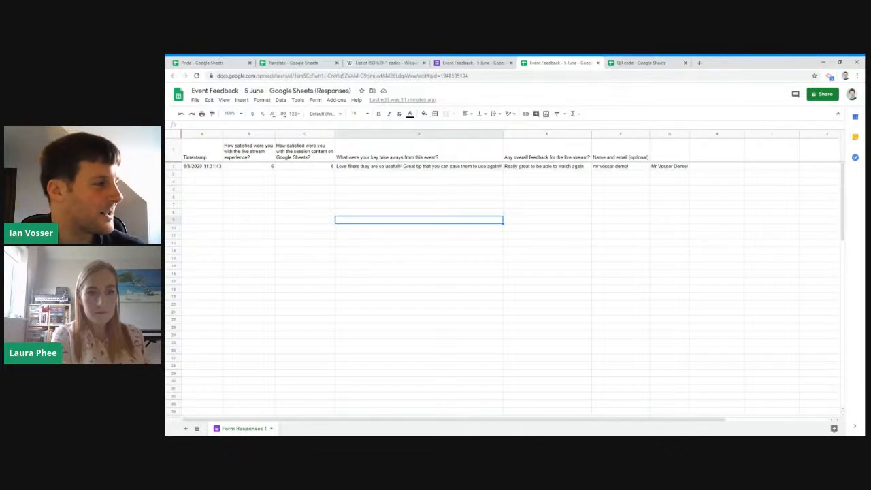
- Compare the name response in F2 of the feedback responses sheet with the PROPER formula in G2
left_click(602, 158)
left_click(605, 167)
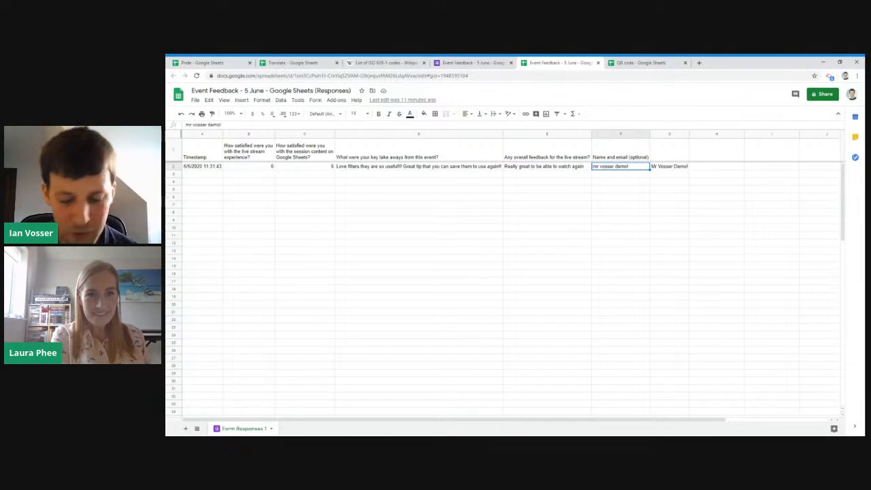
left_click(670, 166)
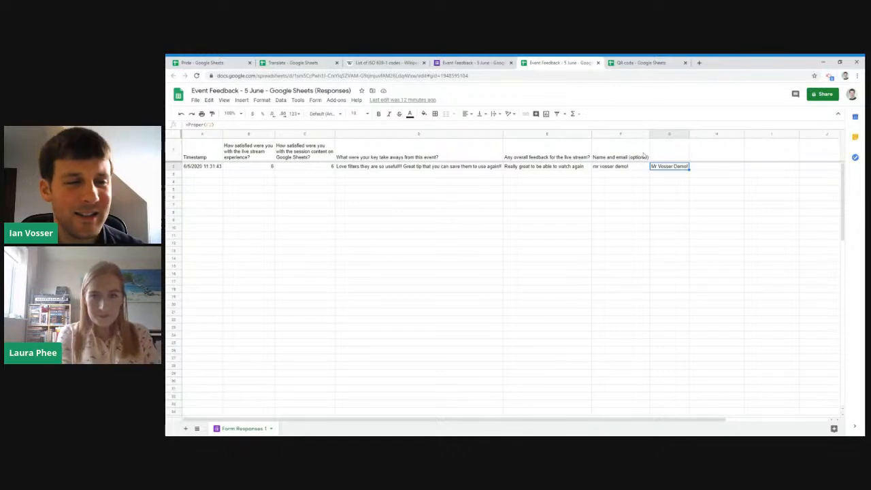
- Switch to the QR code spreadsheet and examine the IMAGE formula in B1 and the channel link in A1 that it references
left_click(639, 62)
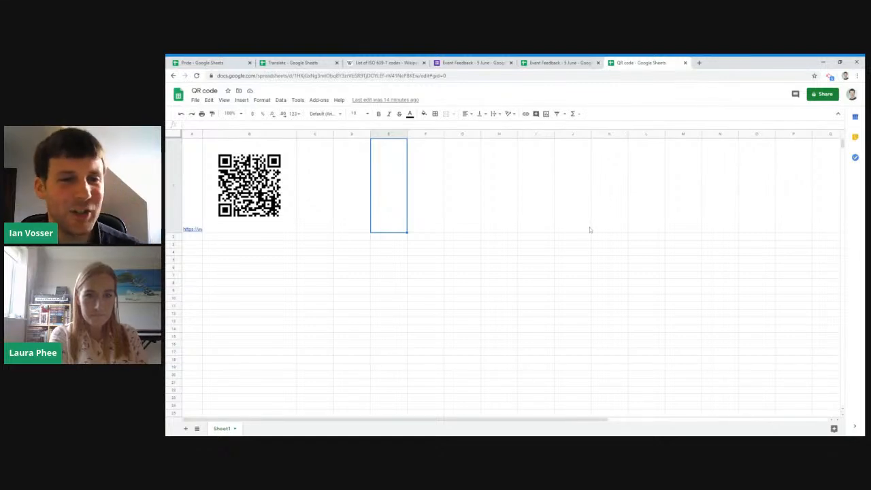
left_click(284, 195)
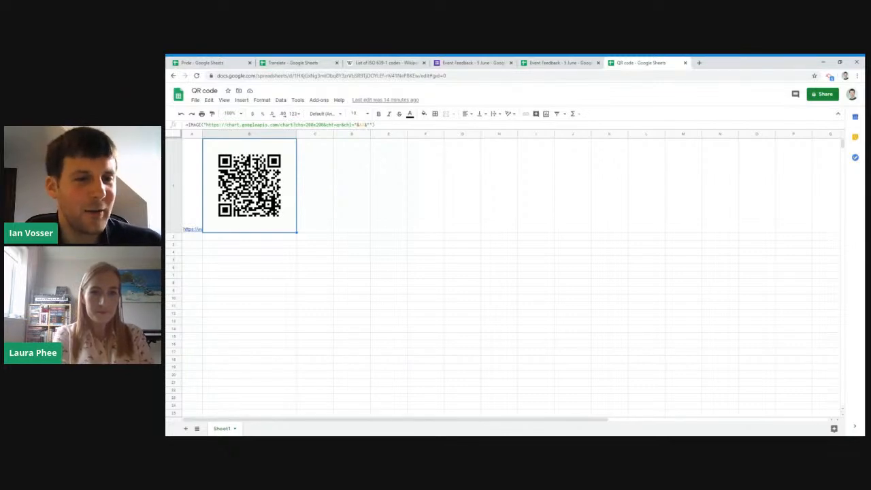
left_click(192, 186)
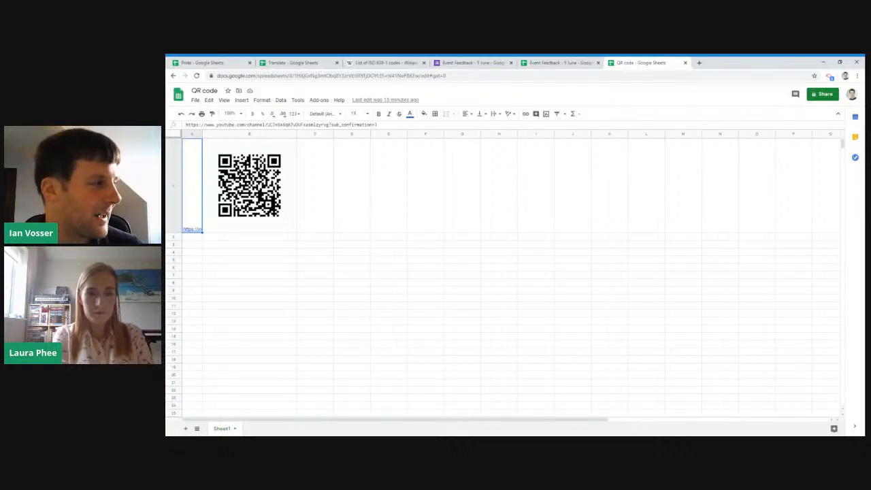
left_click(249, 185)
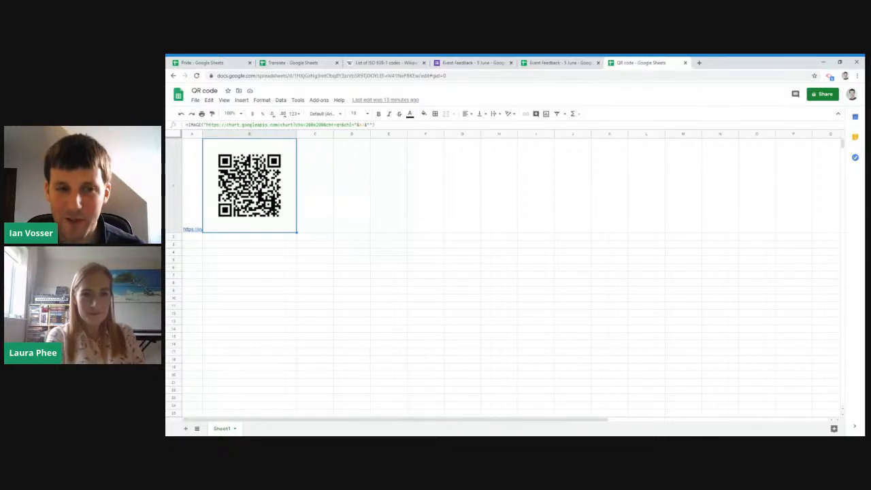
- Open the keyboard shortcuts reference for Google Sheets
key("ctrl+slash")
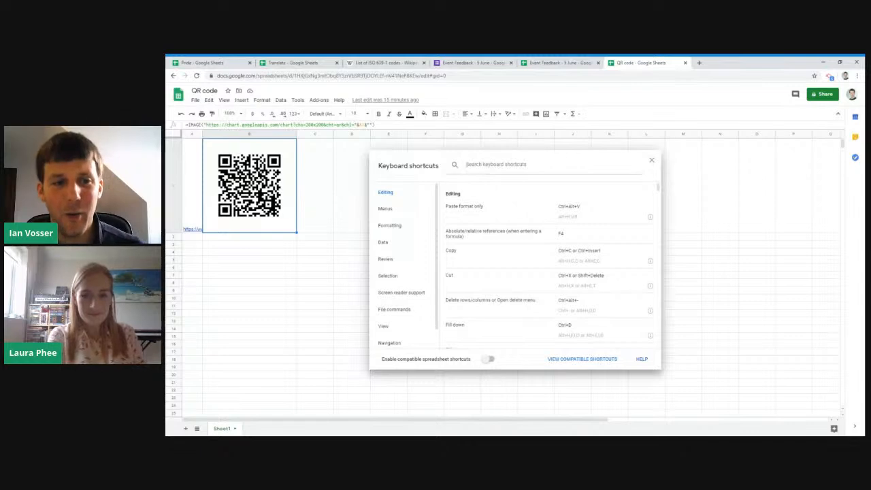